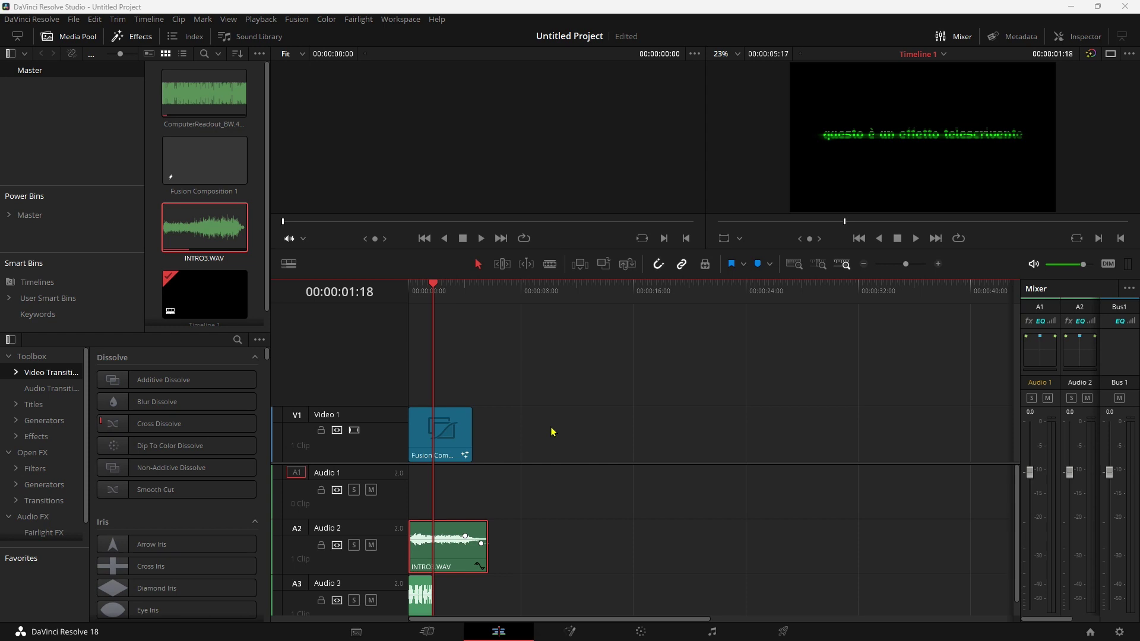
Step: Create Fusion Composition 2 in the Media Pool and place it on V1 near 00:00:13
scroll(254, 309, "down", 1)
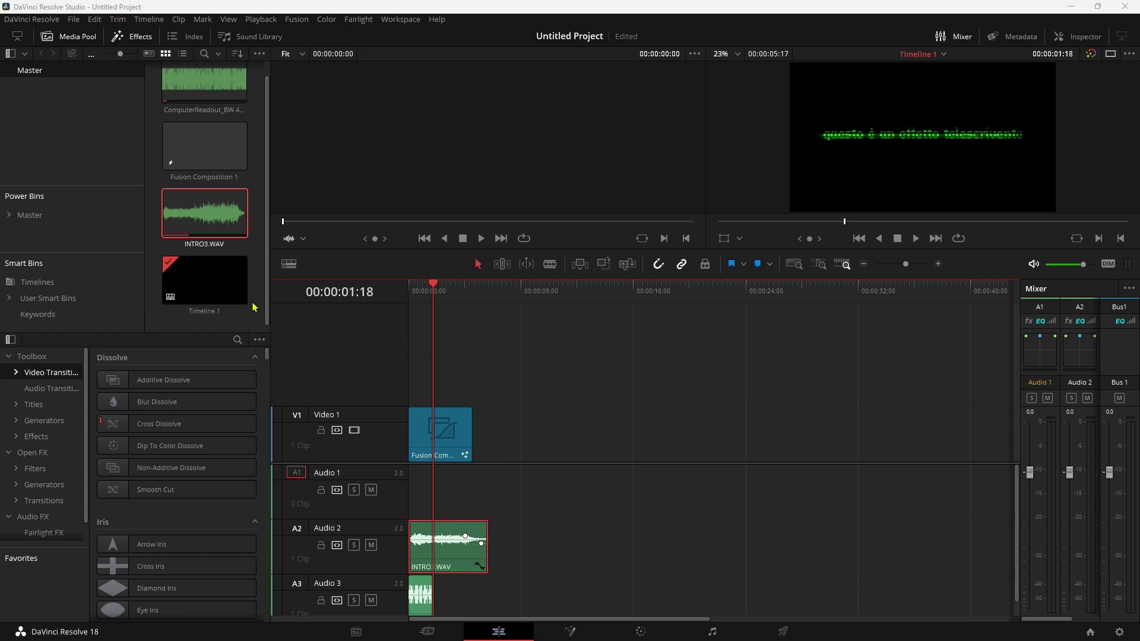
right_click(232, 327)
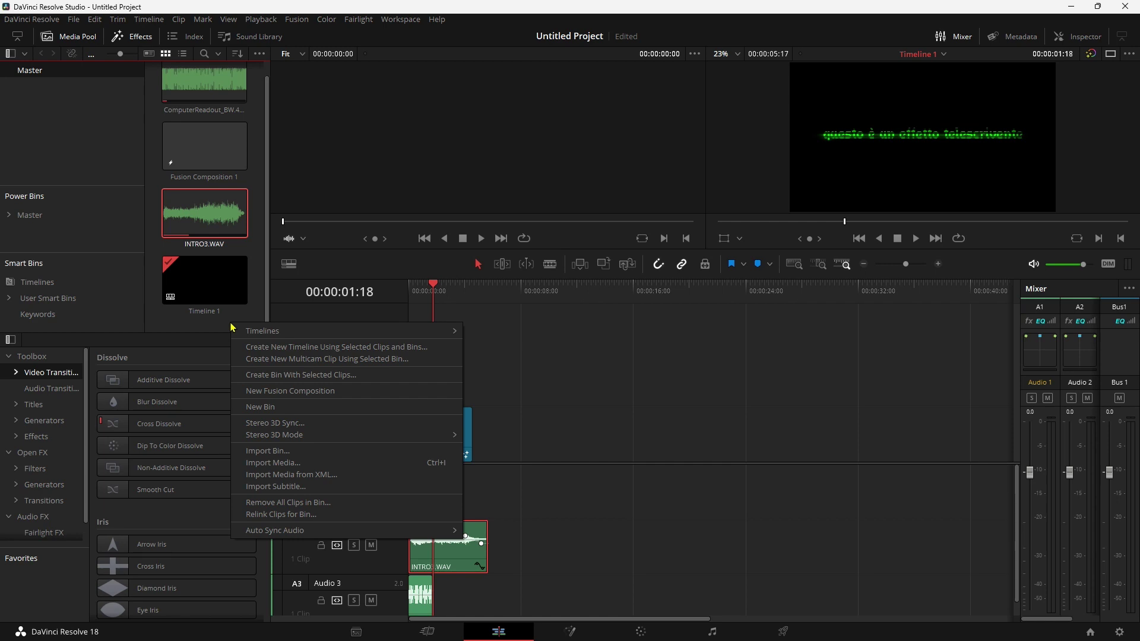
left_click(278, 391)
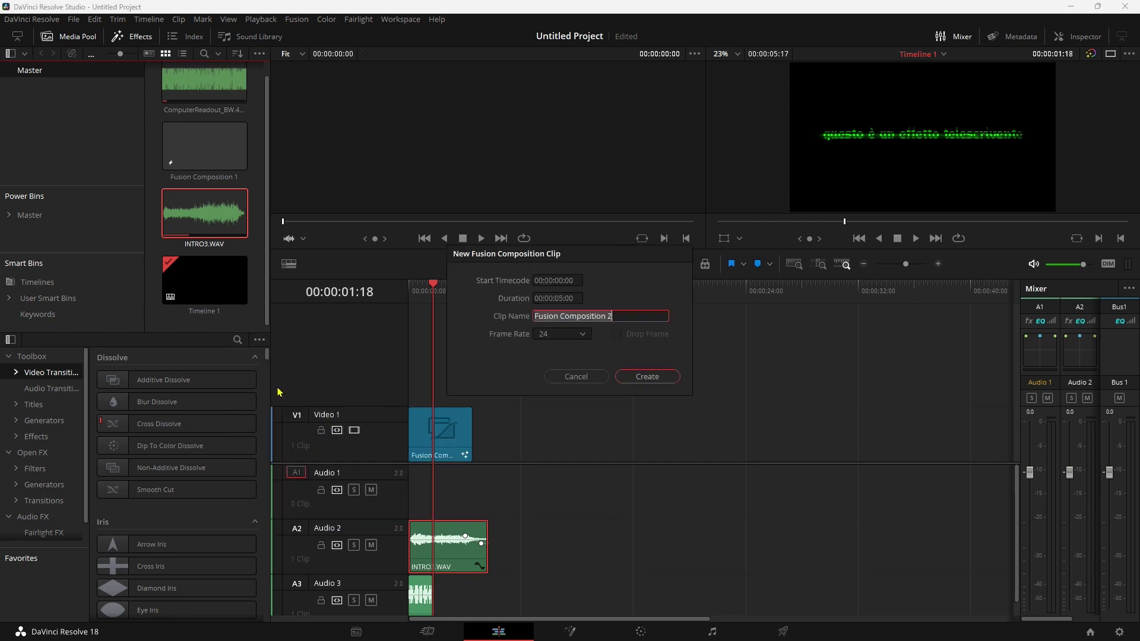
left_click(652, 376)
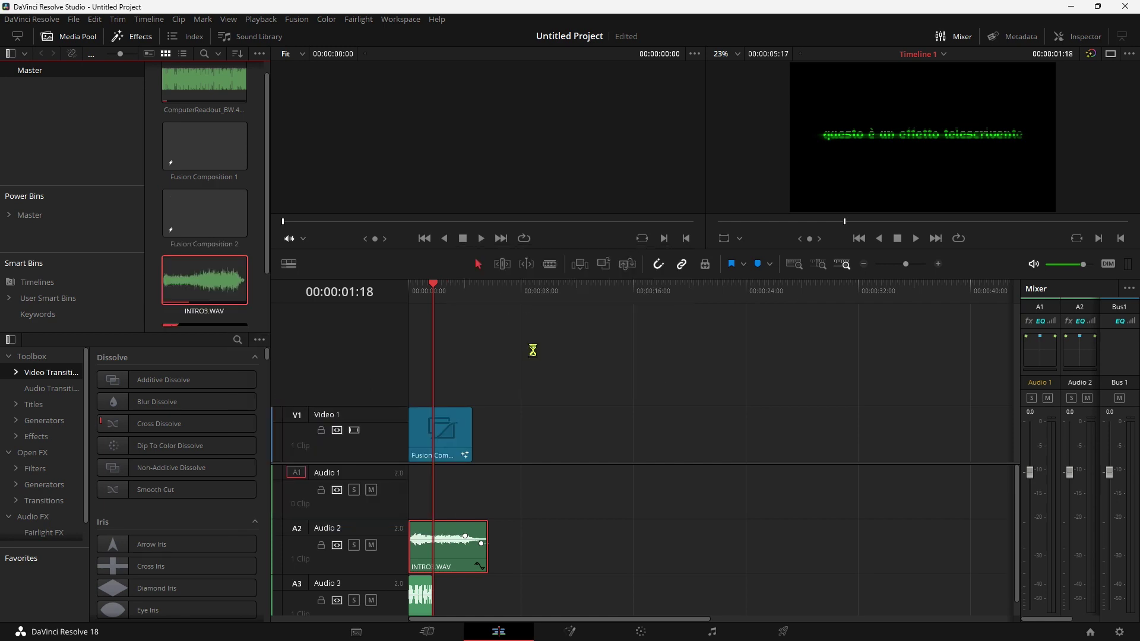
mouse_move(228, 253)
left_mouse_down()
mouse_move(227, 231)
mouse_move(629, 430)
left_mouse_up()
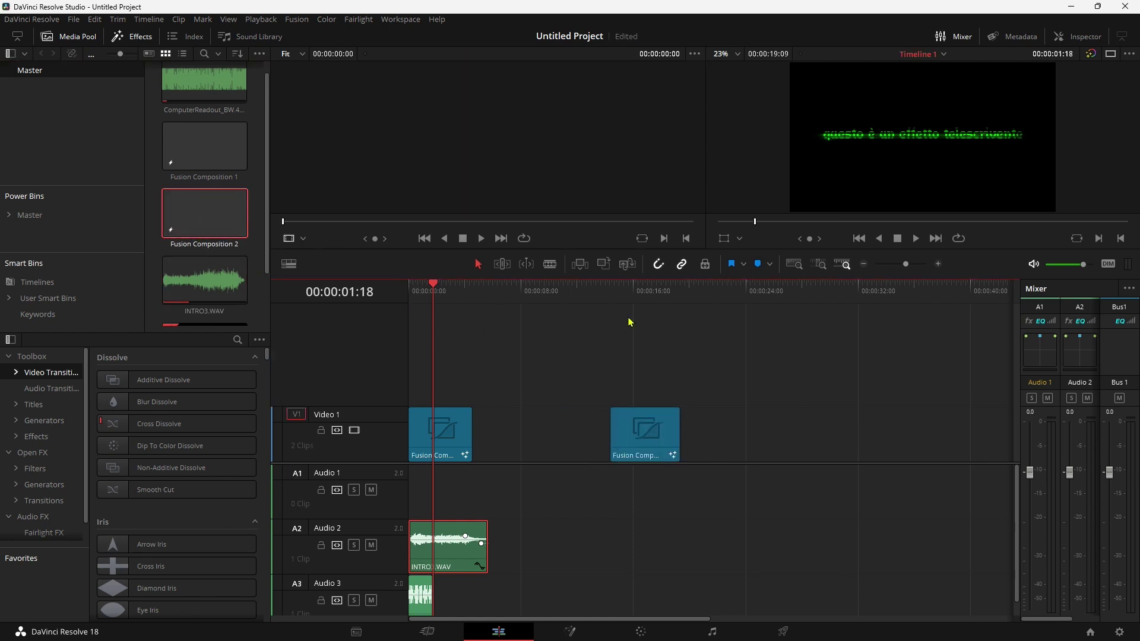
left_click(628, 294)
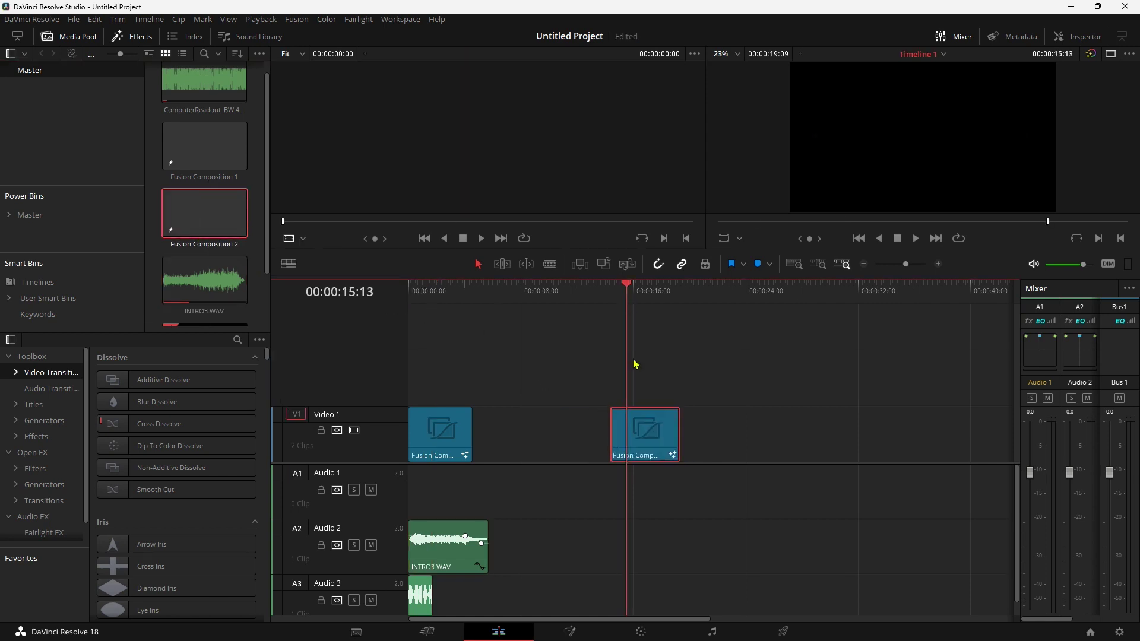
Step: Open the composition in Fusion and add a Background node feeding MediaOut1
left_click(571, 634)
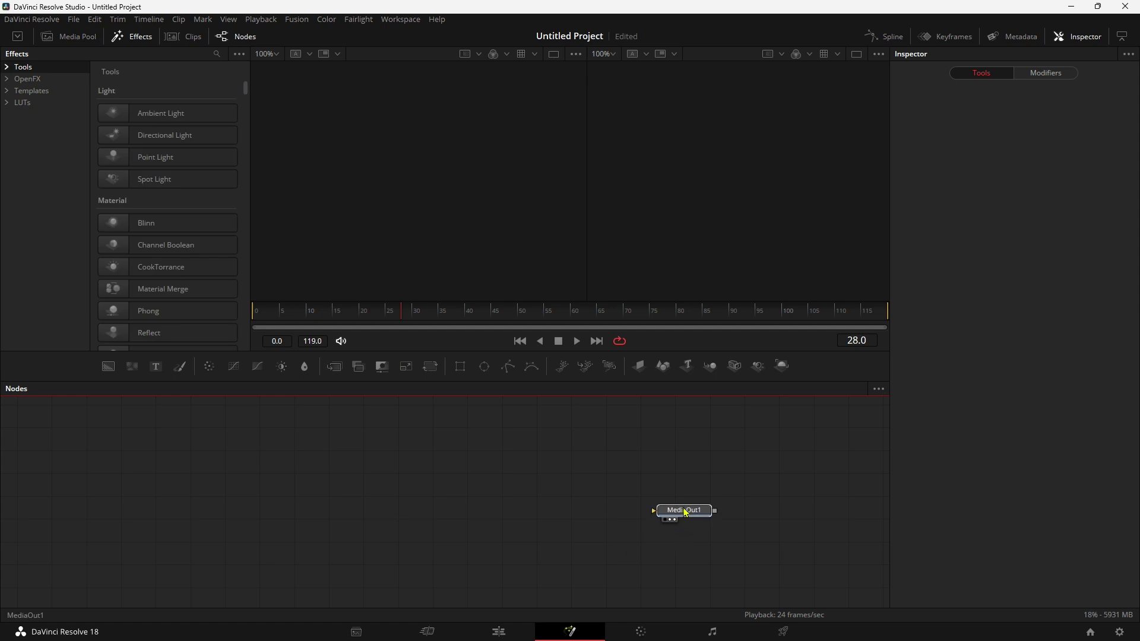
mouse_move(108, 367)
left_mouse_down()
mouse_move(228, 522)
mouse_move(658, 522)
left_mouse_up()
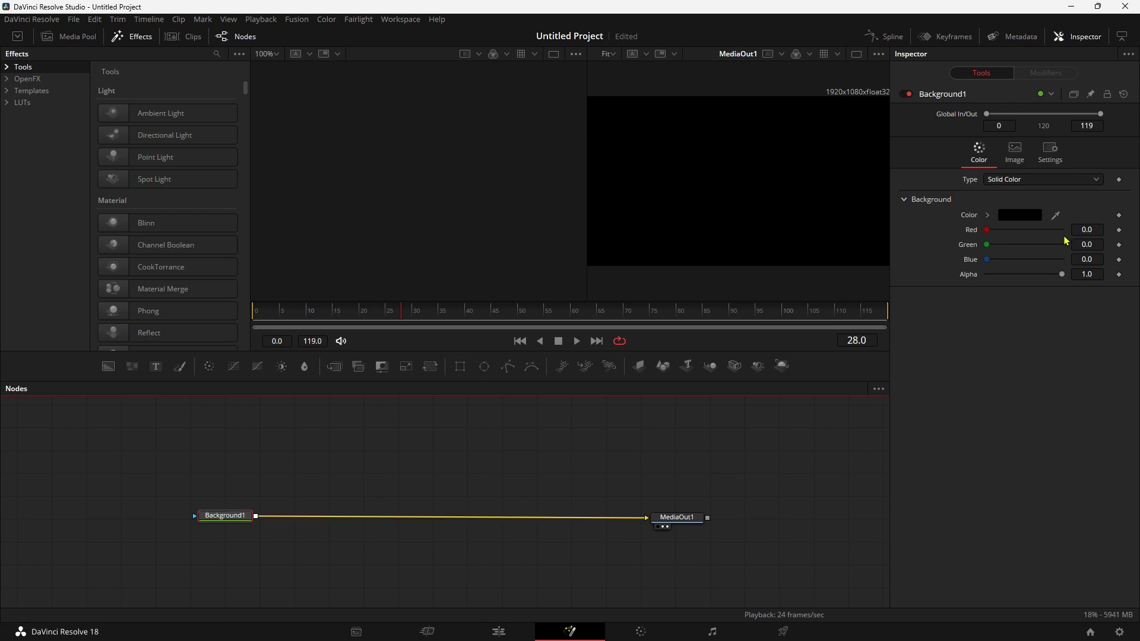
left_click(1016, 156)
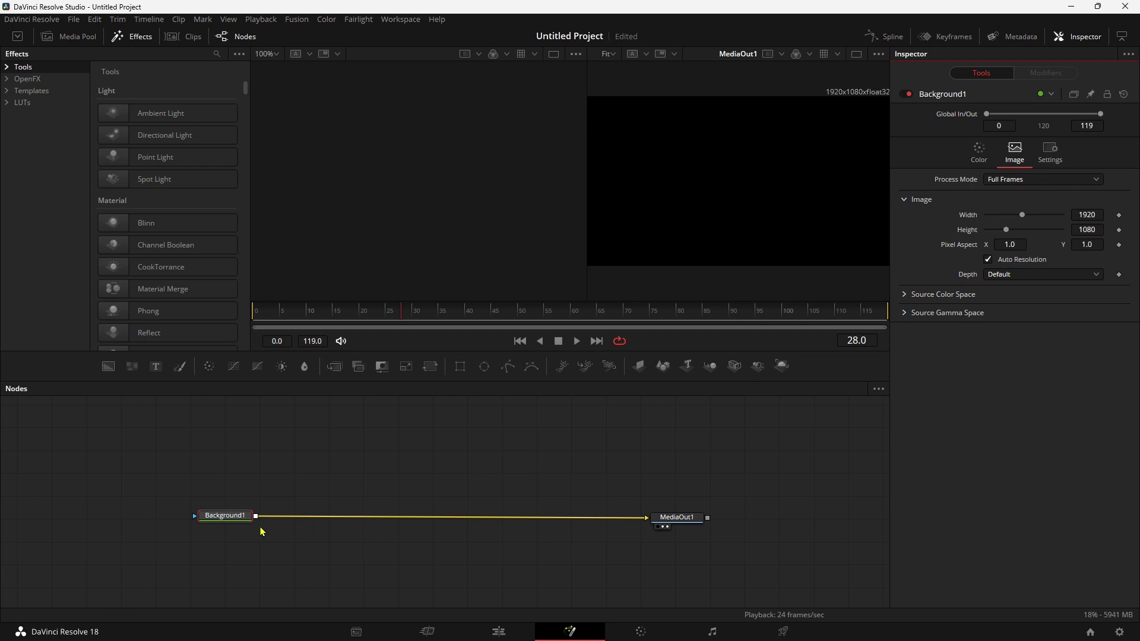
mouse_move(688, 517)
left_mouse_down()
mouse_move(693, 495)
mouse_move(696, 516)
left_mouse_up()
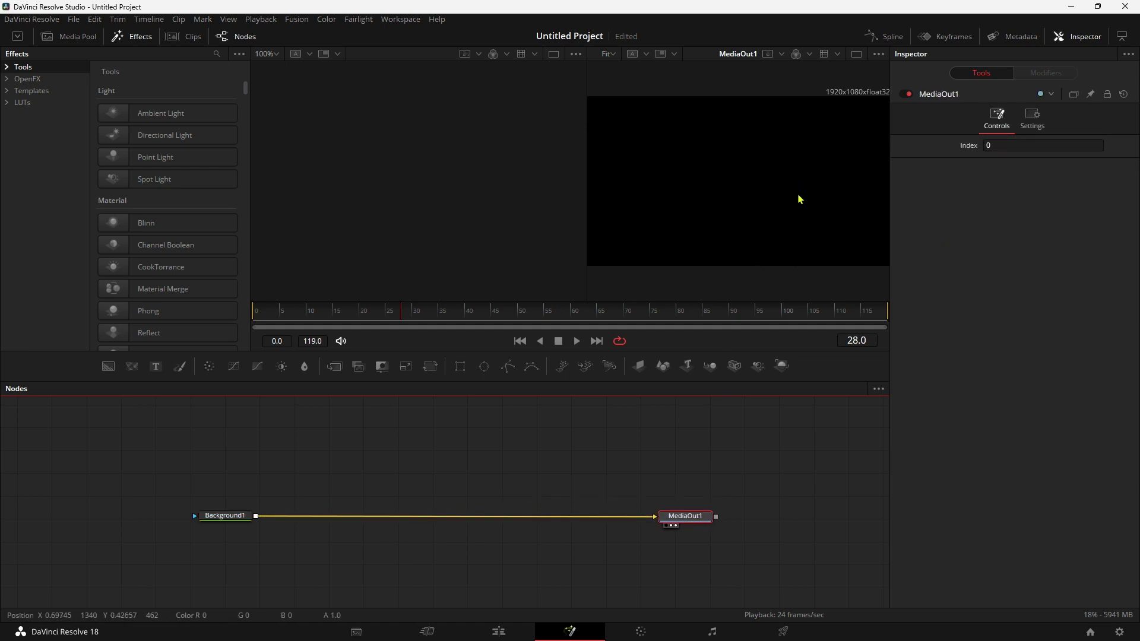
Step: Adjust Background1's colour alpha for solid black and enlarge the viewer over the node graph
left_click(220, 518)
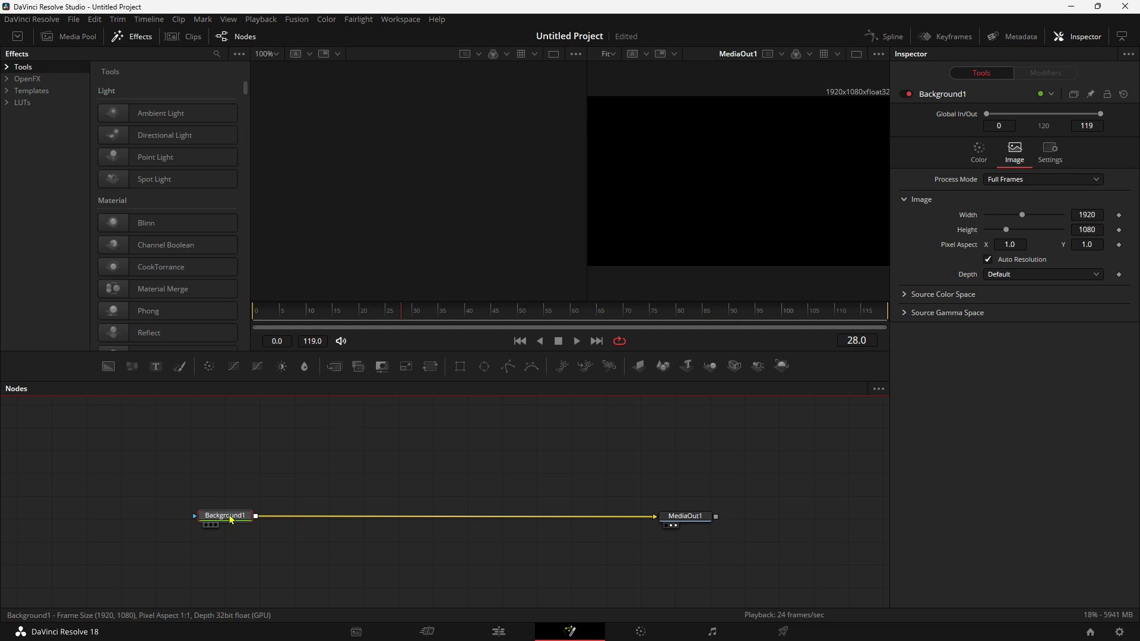
left_click(980, 152)
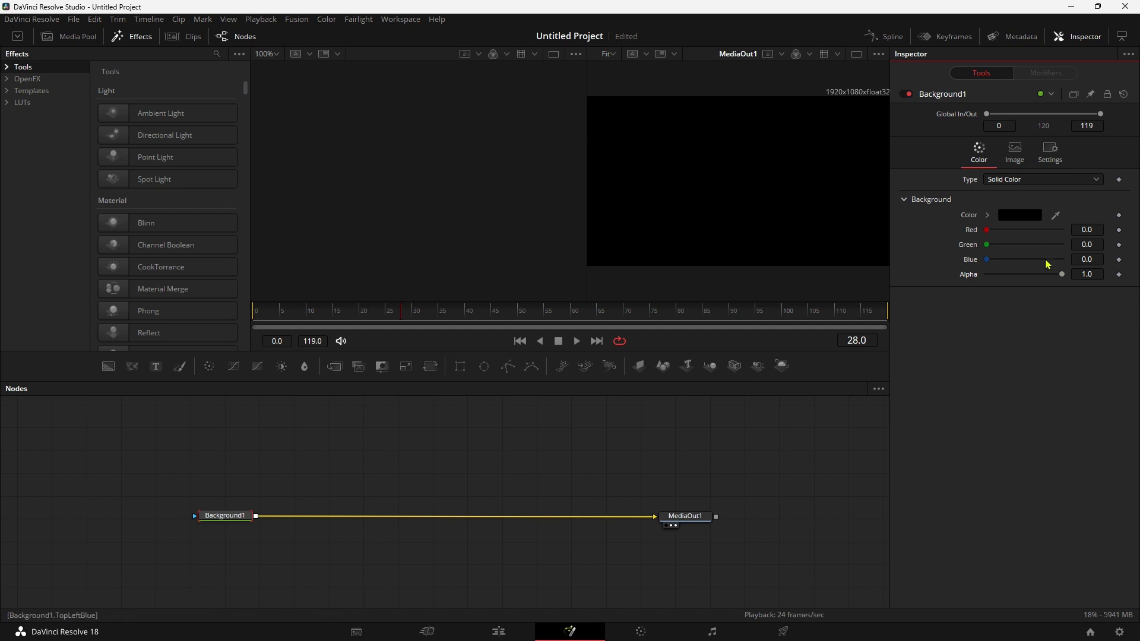
left_click_drag(1062, 277, 927, 277)
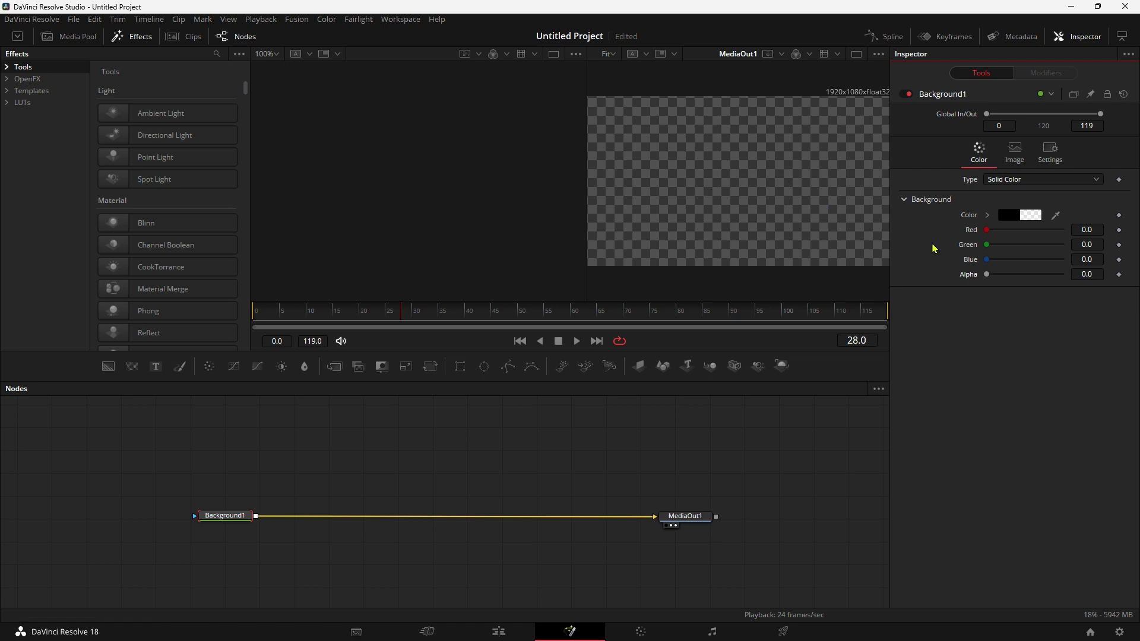
mouse_move(990, 280)
left_mouse_down()
mouse_move(1030, 280)
mouse_move(980, 278)
mouse_move(1063, 275)
left_mouse_up()
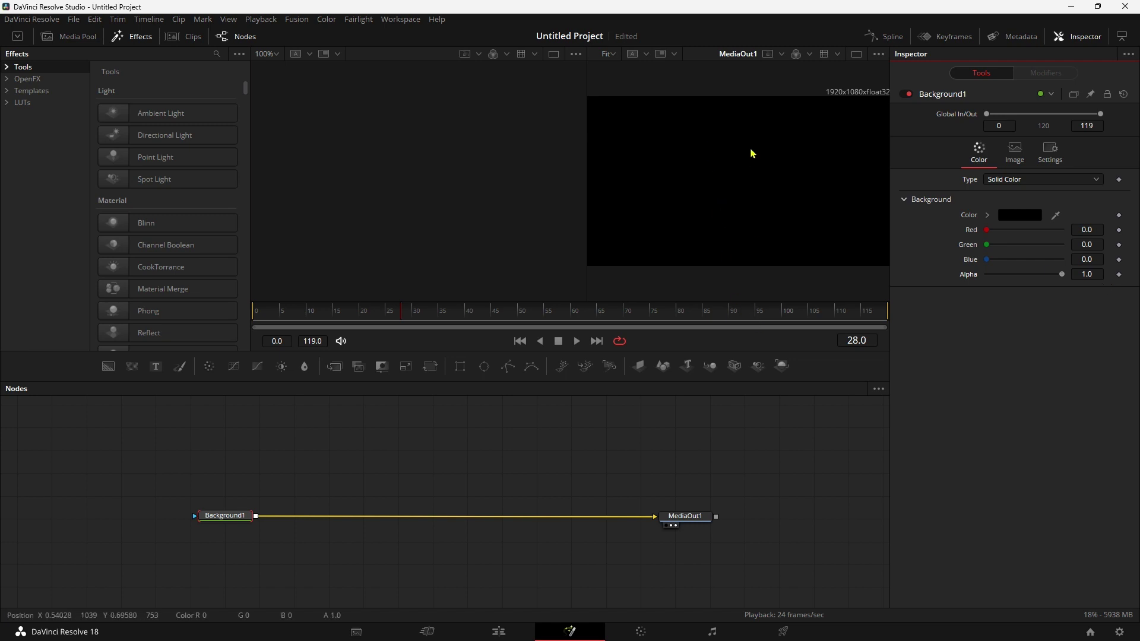
scroll(560, 455, "up", 2)
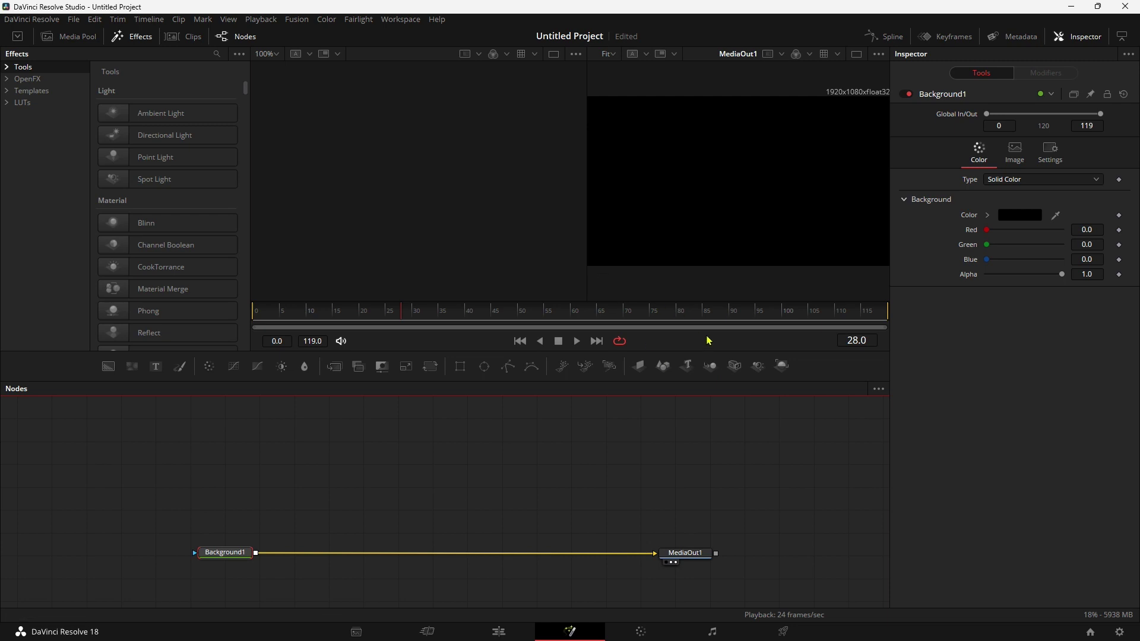
left_click_drag(707, 350, 704, 379)
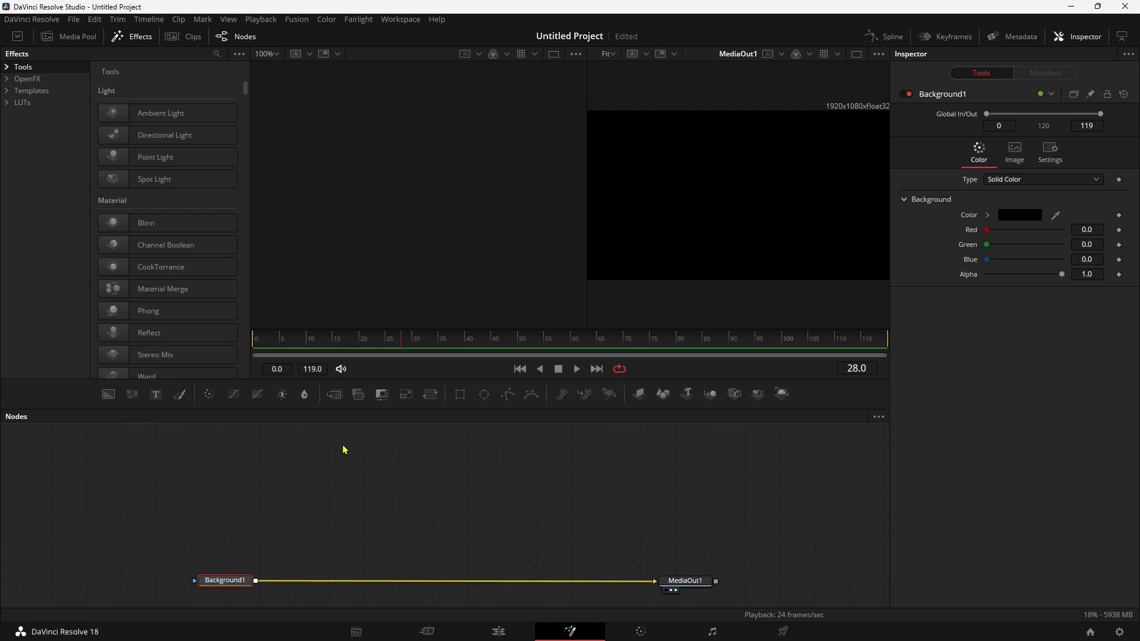
Step: Merge a Text+ node over Background1 via Merge1 and type 'EFFETTO TELESCRIVENTE' as its text
left_click_drag(156, 394, 392, 486)
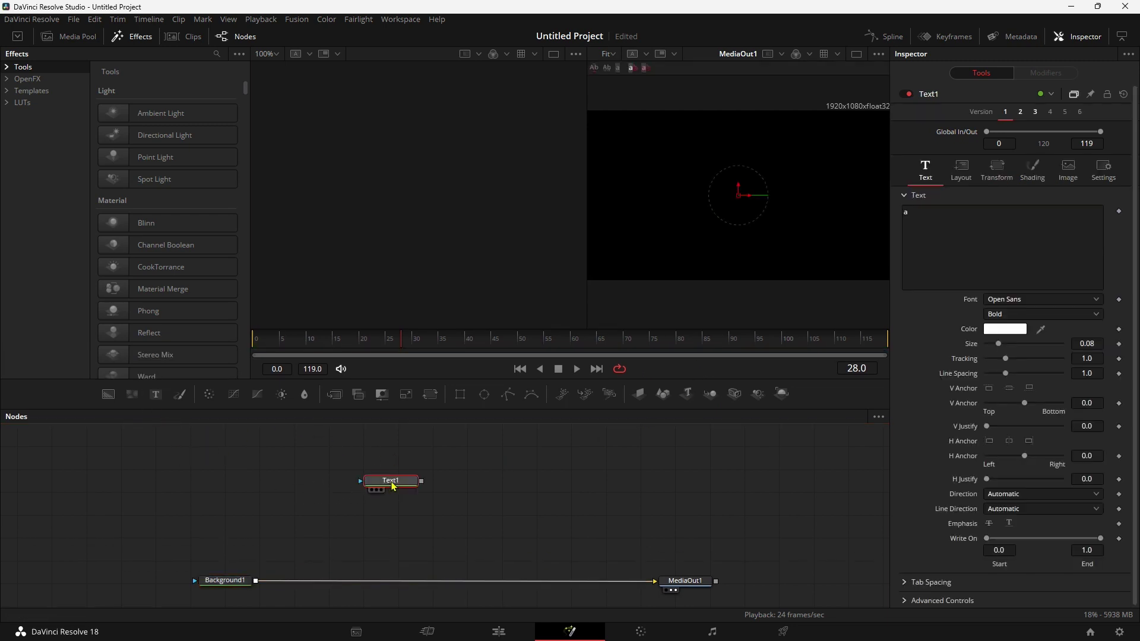
left_click_drag(422, 482, 256, 586)
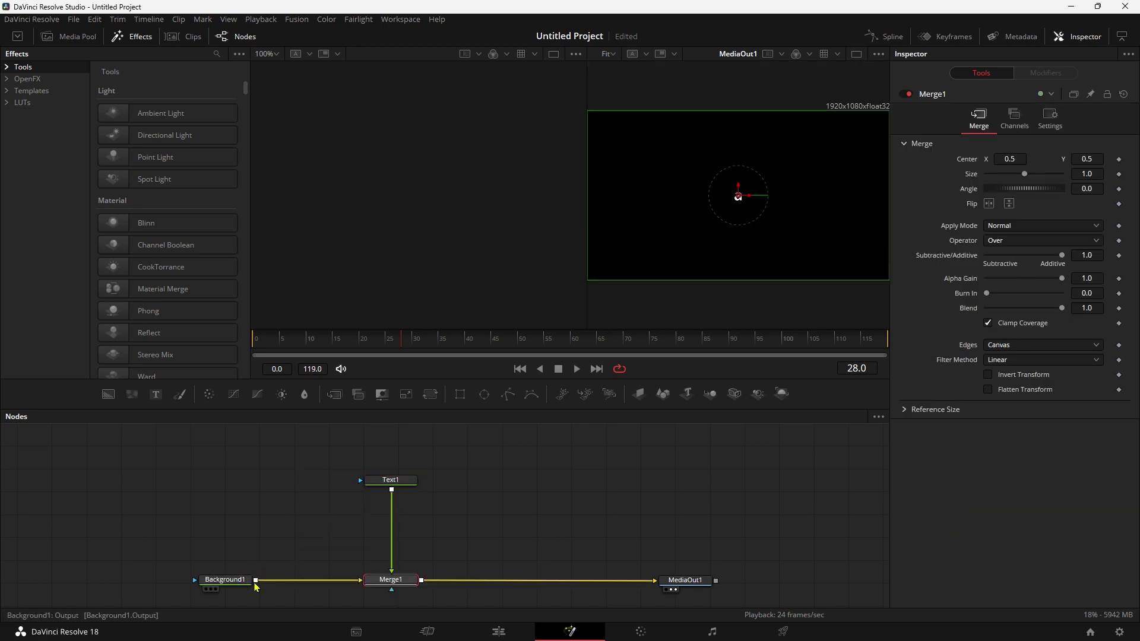
left_click(392, 480)
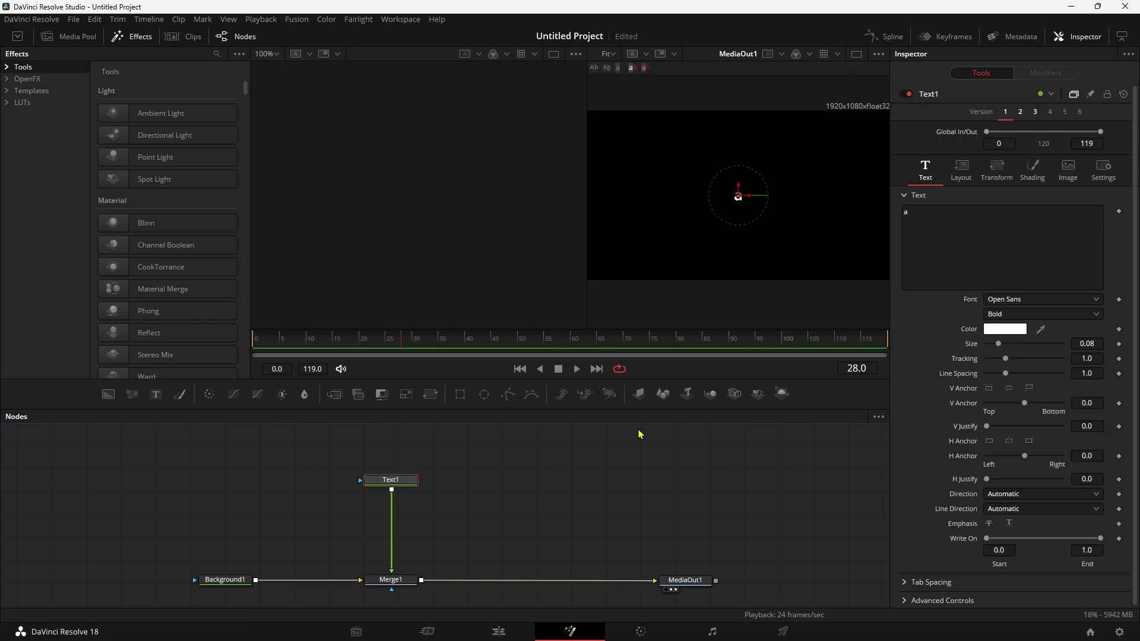
left_click(974, 231)
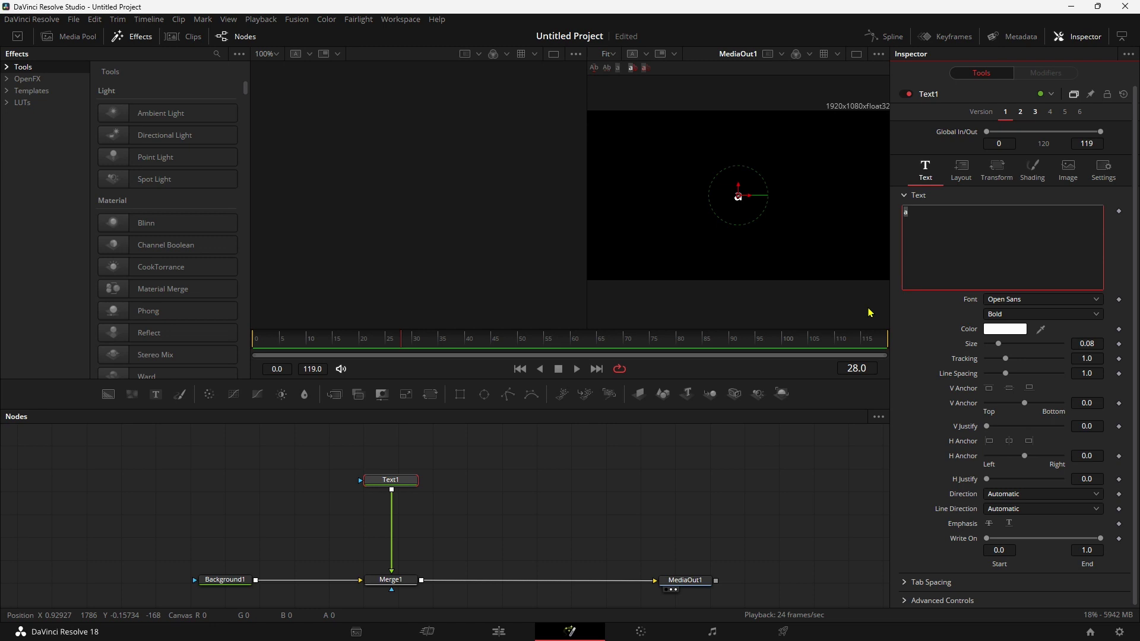
type("EFFE")
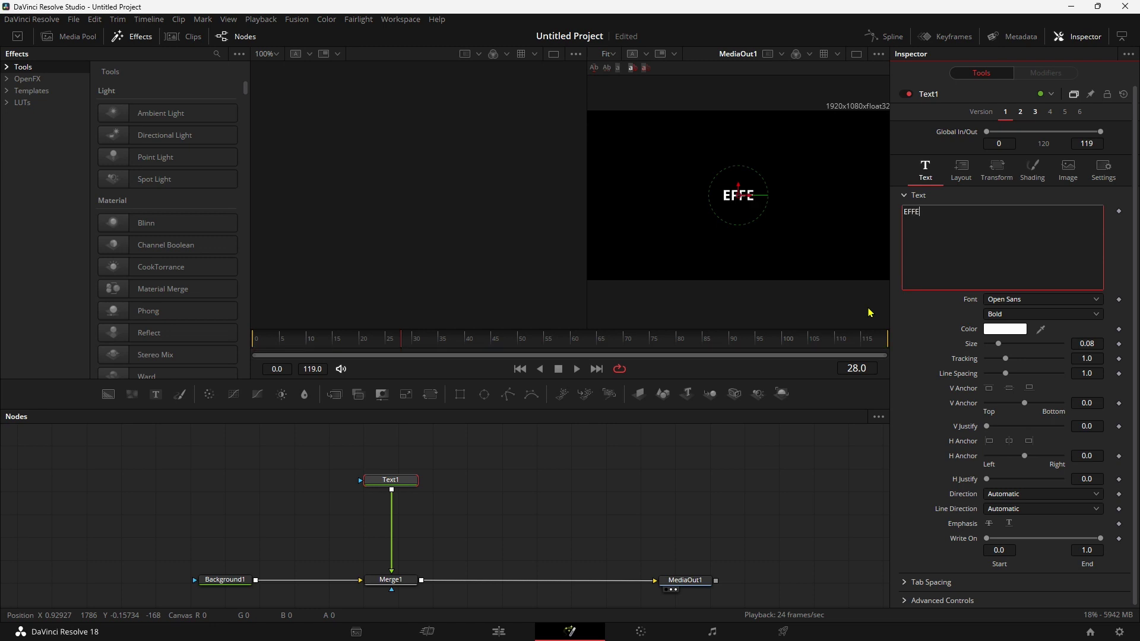
type("TTO TELES")
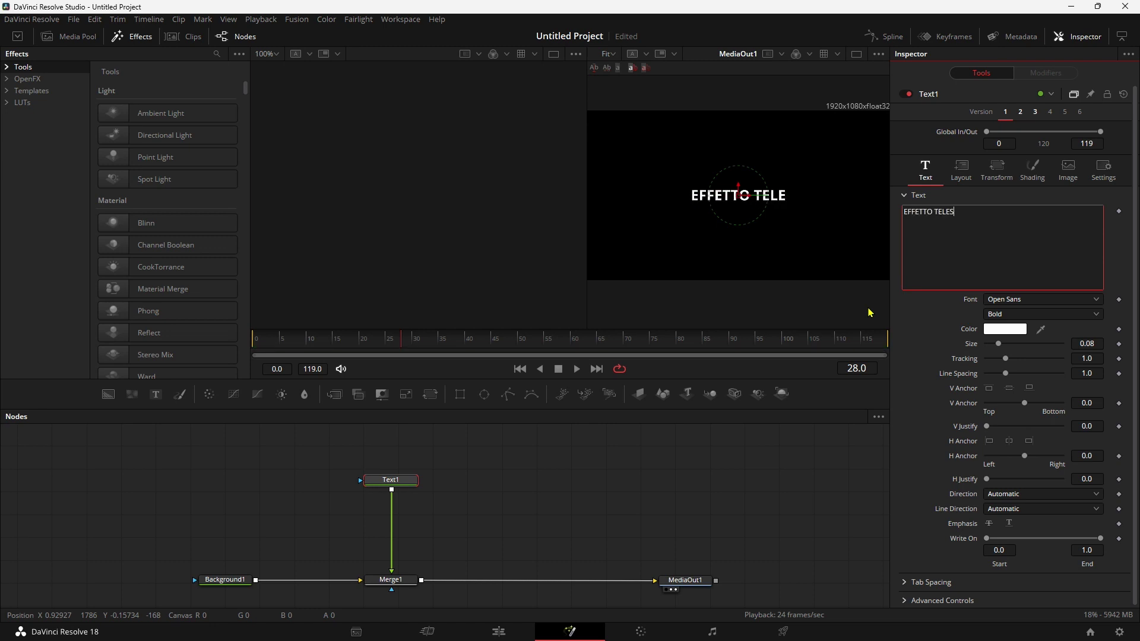
type("CRIVENTE")
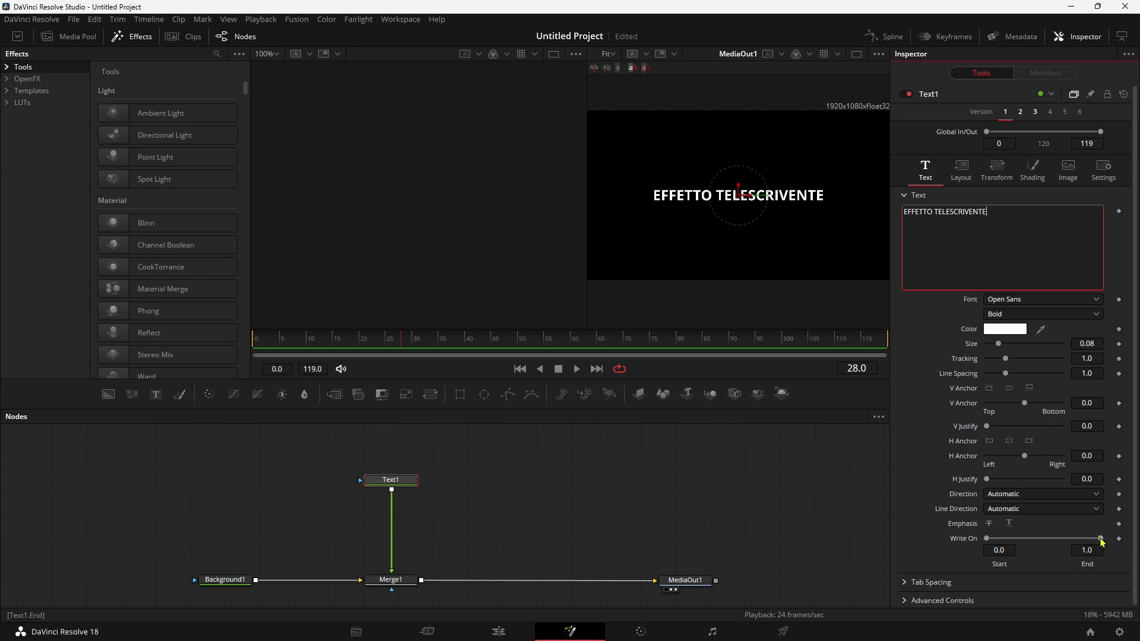
Step: Keyframe Write On End at 0.0 on frame 0 and 1.0 at a later frame
left_click_drag(1100, 538, 936, 534)
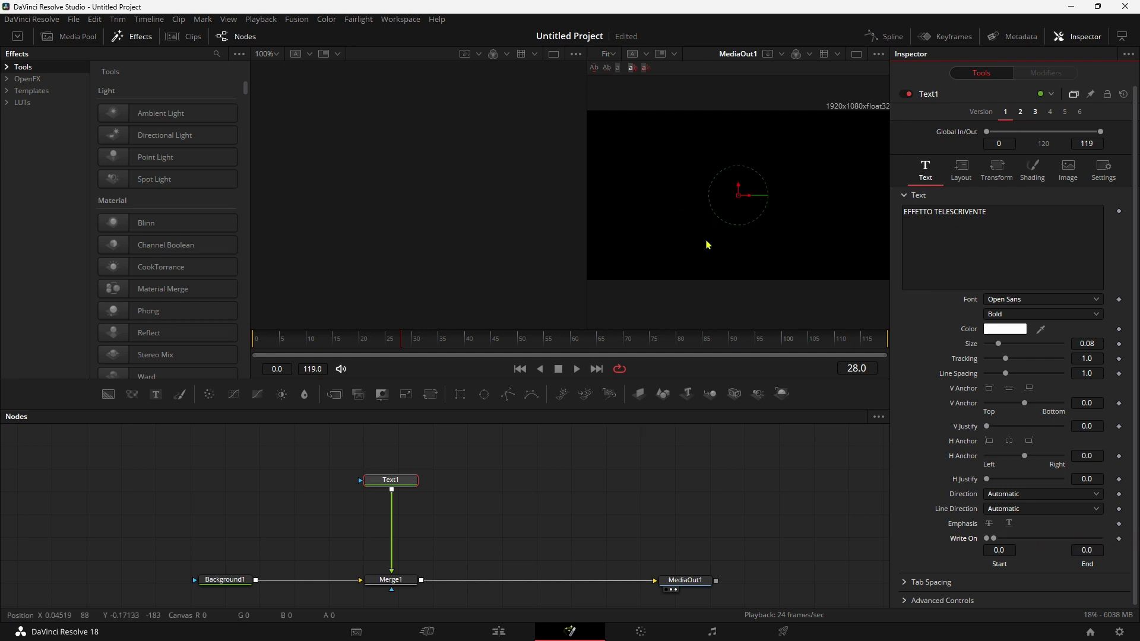
left_click_drag(303, 348, 254, 348)
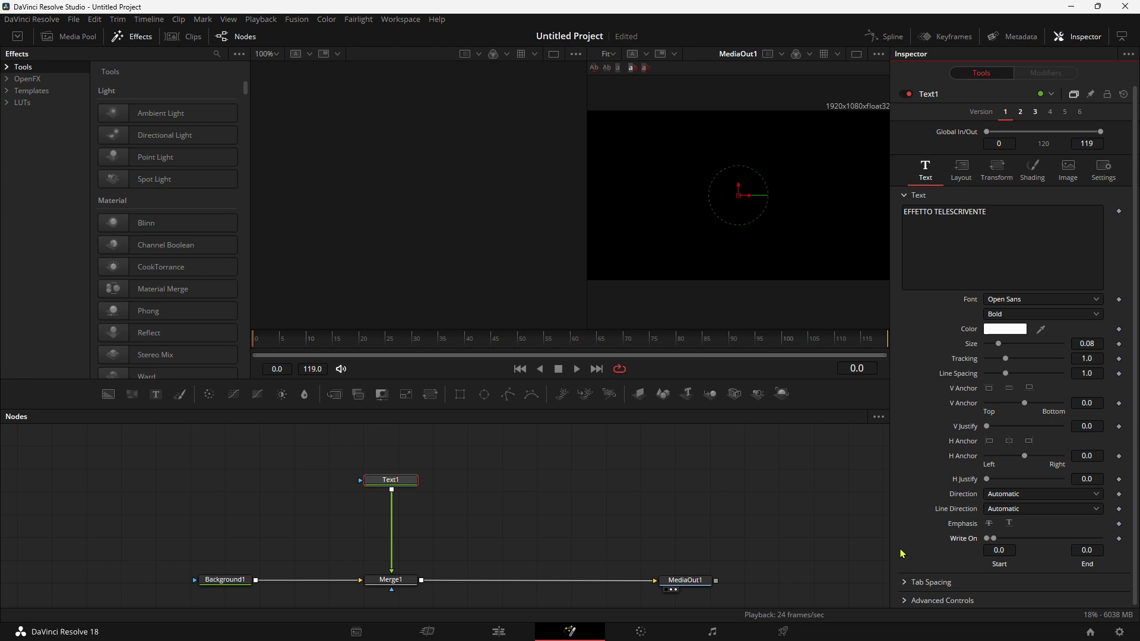
left_click(1119, 540)
left_click_drag(265, 346, 319, 346)
left_click_drag(995, 541, 1101, 539)
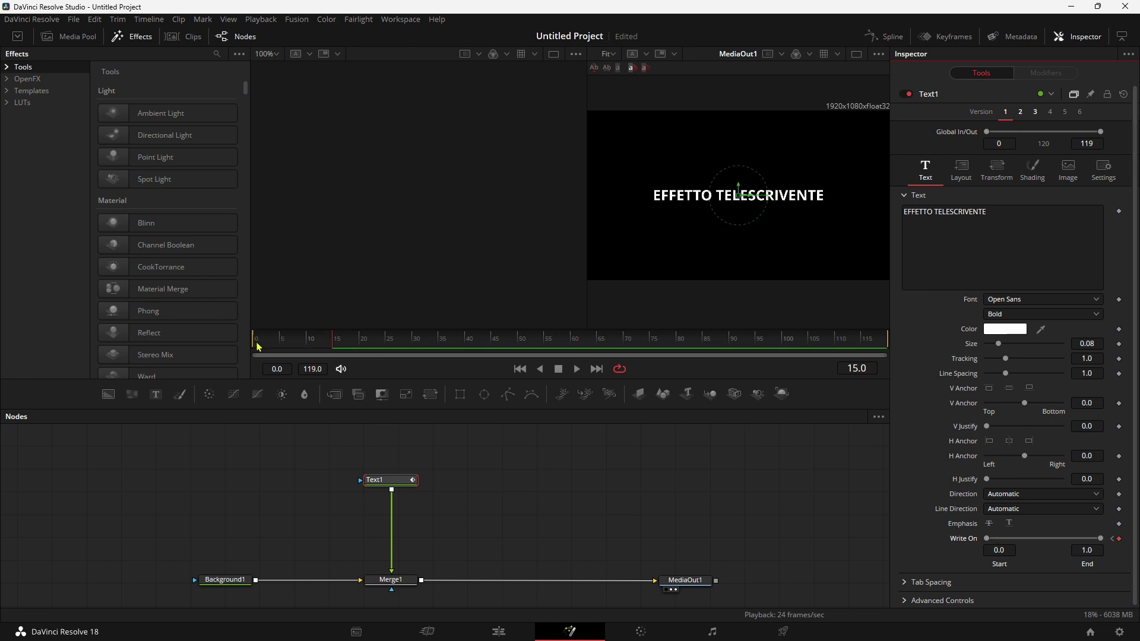
Step: Play the typewriter animation from the start to preview it
left_click(520, 369)
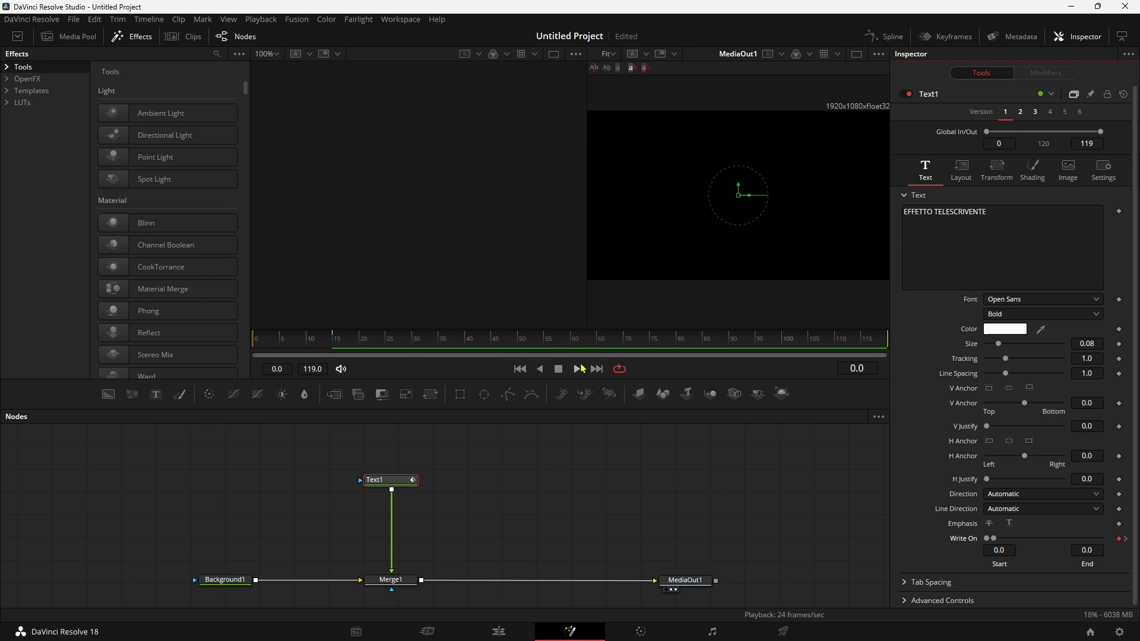
left_click(577, 369)
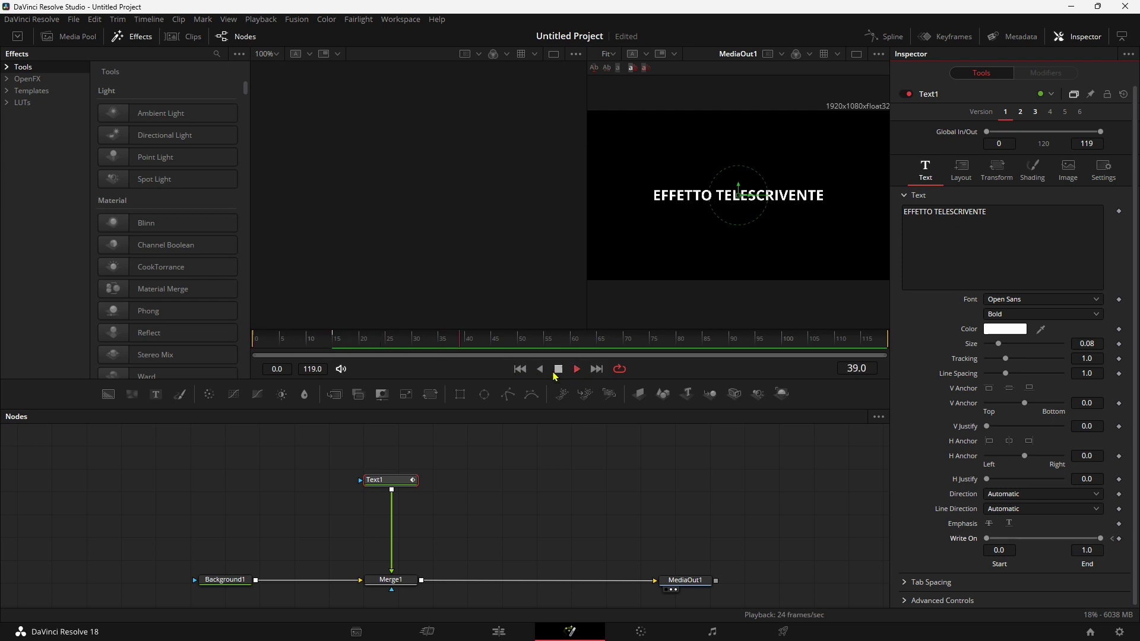
left_click(558, 368)
left_click(521, 369)
left_click(576, 368)
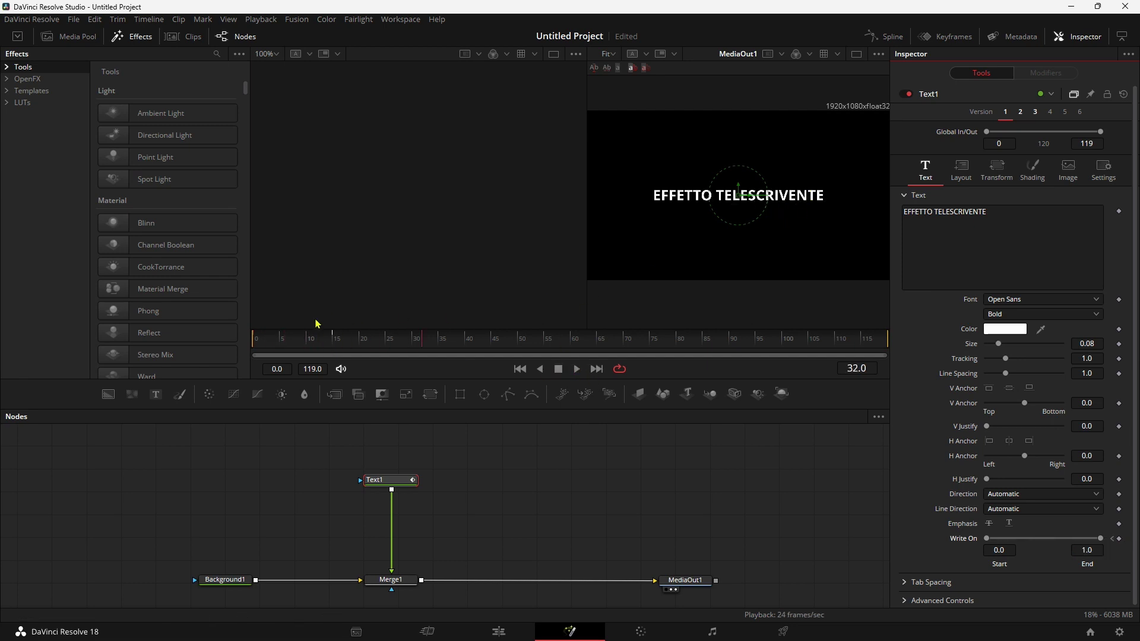
Step: Show the Keyframes panel with Text1's animated parameters fitted in view
left_click(953, 37)
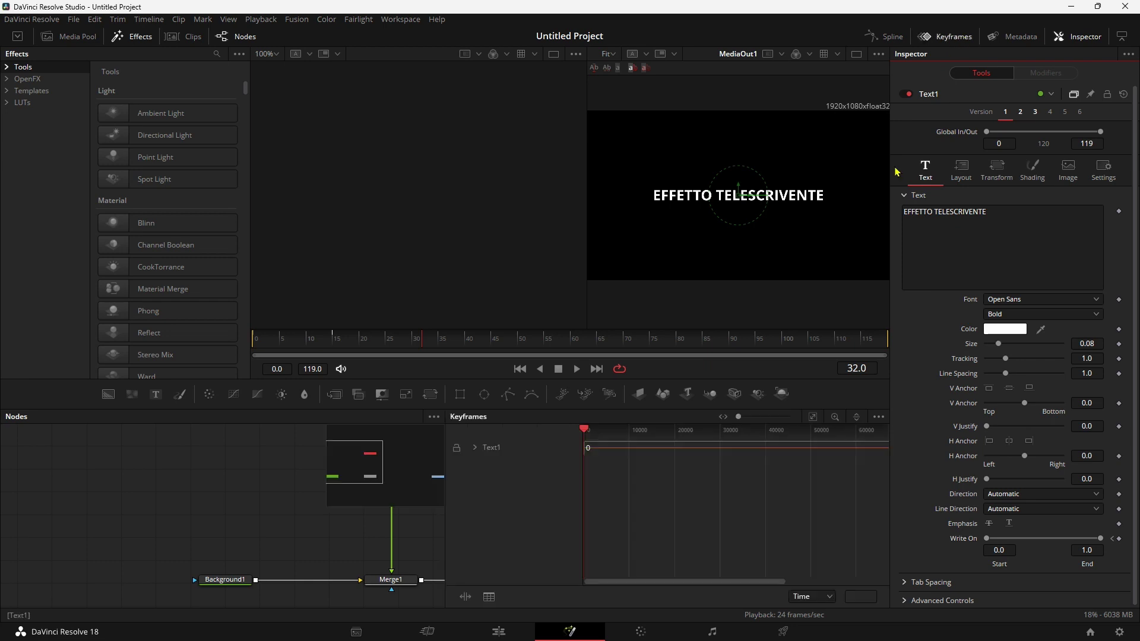
left_click(474, 448)
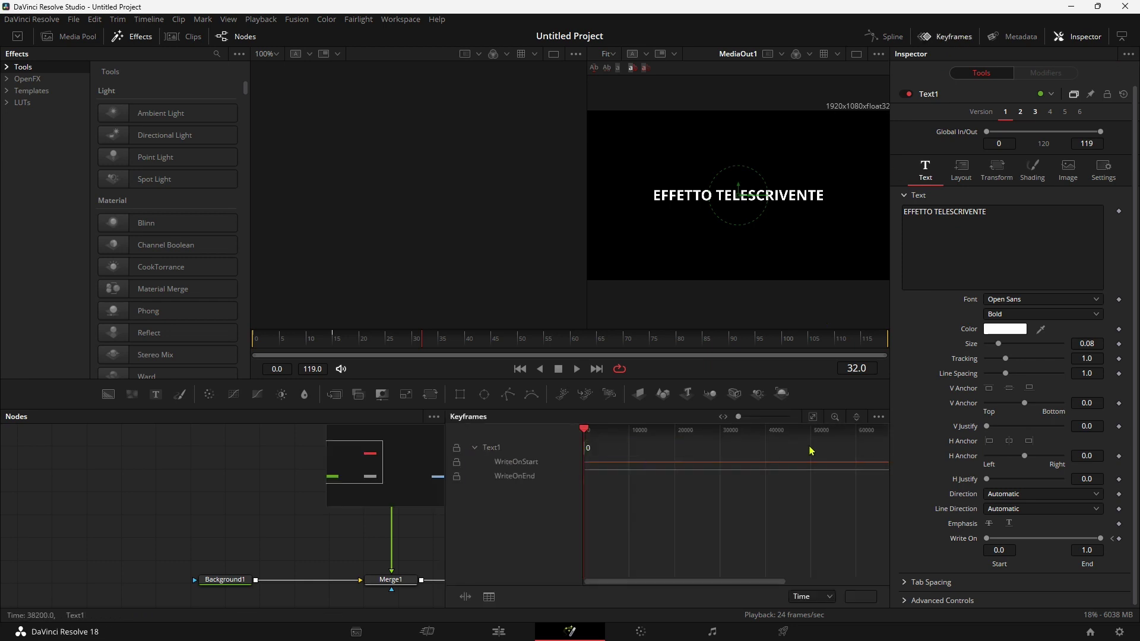
left_click(813, 418)
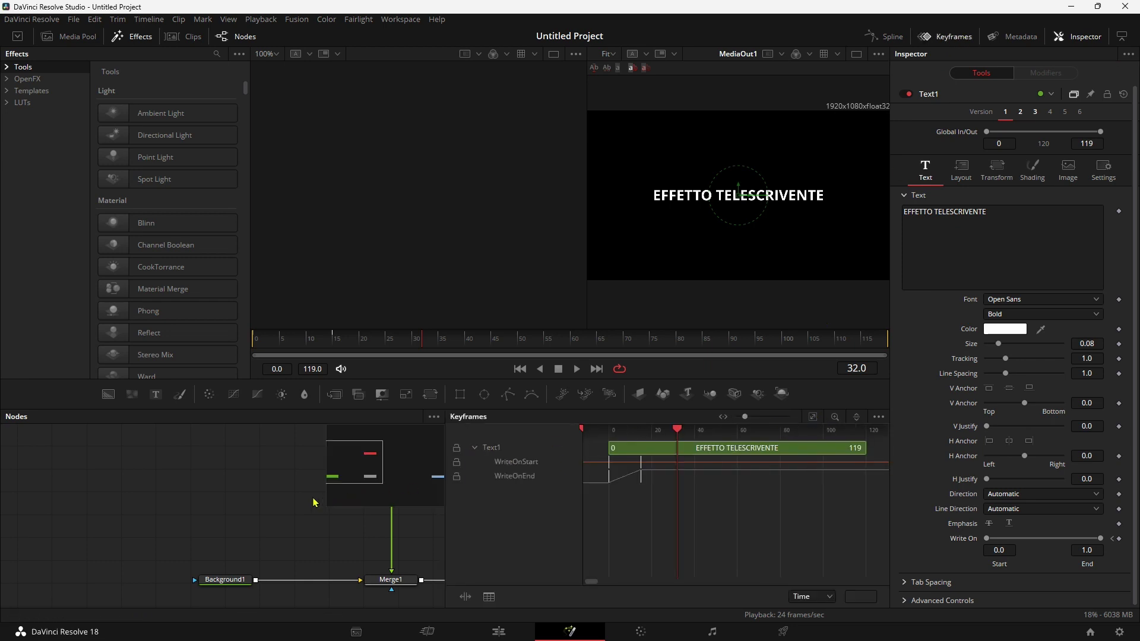
left_click_drag(315, 503, 137, 509)
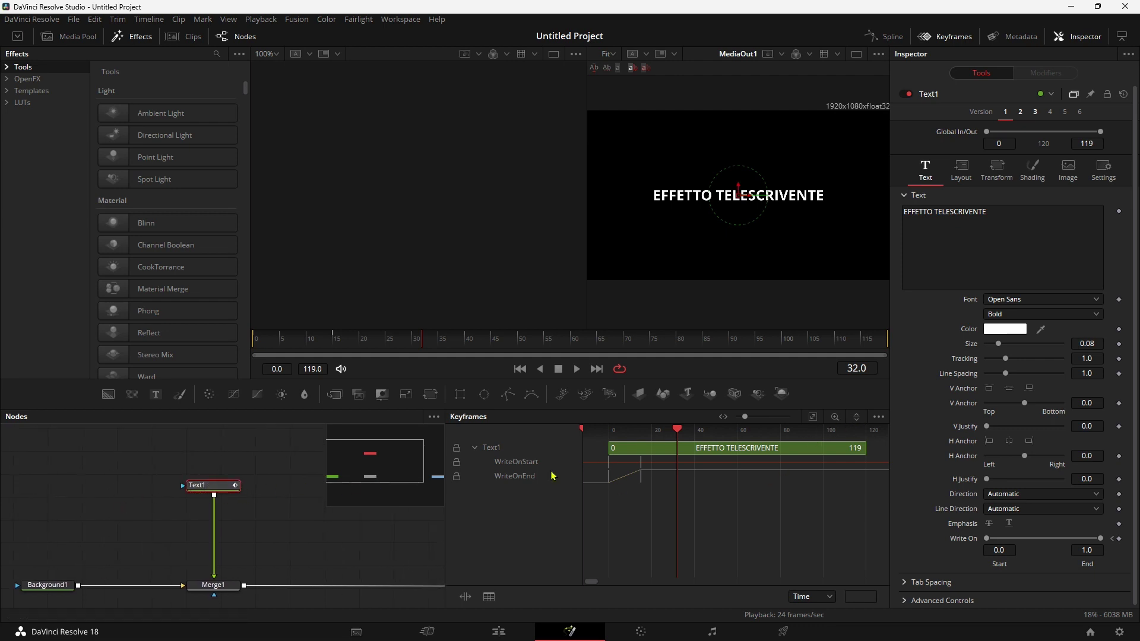
left_click(879, 417)
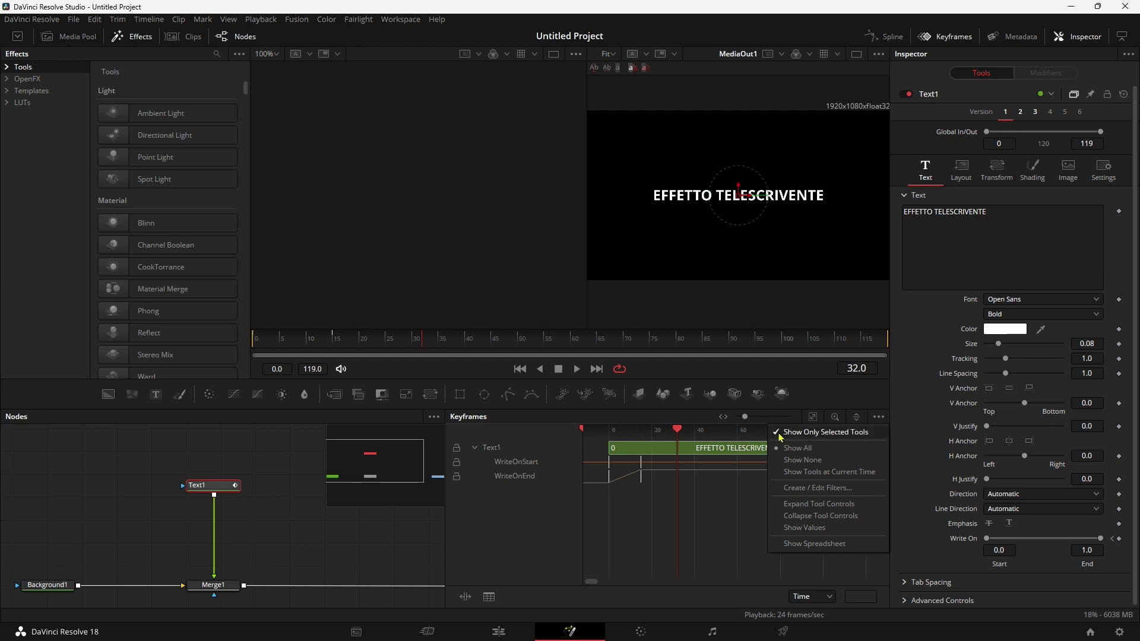
left_click(663, 515)
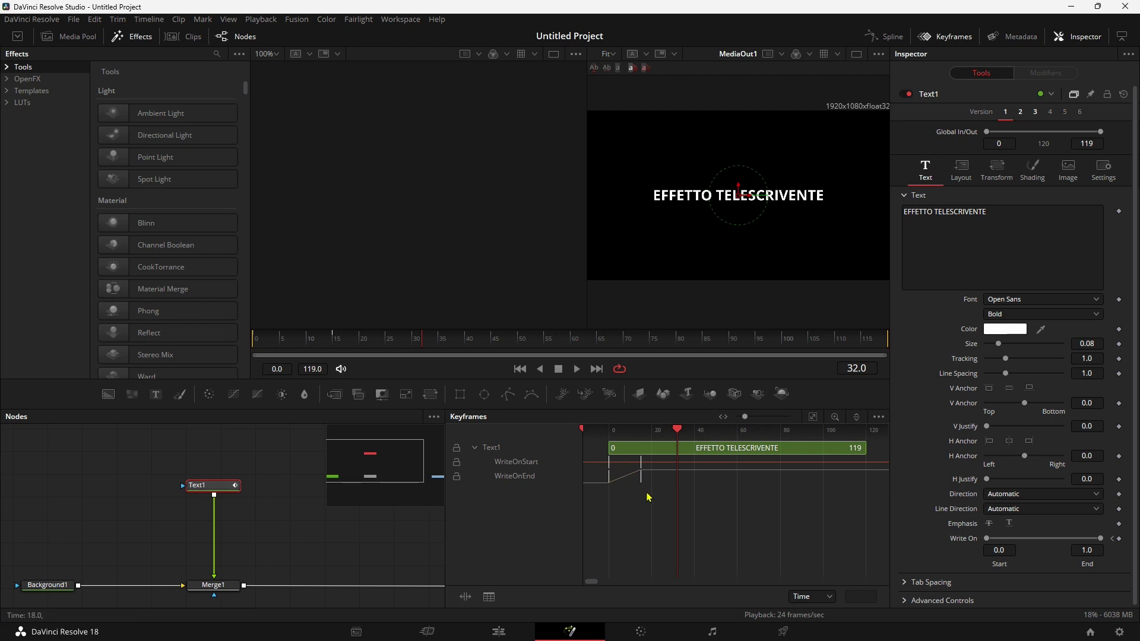
Step: Move the WriteOnEnd keyframe from frame 15 to frame 32 and preview the slower typing
left_click(641, 471)
mouse_move(641, 471)
left_mouse_down()
mouse_move(779, 472)
mouse_move(660, 474)
mouse_move(677, 473)
left_mouse_up()
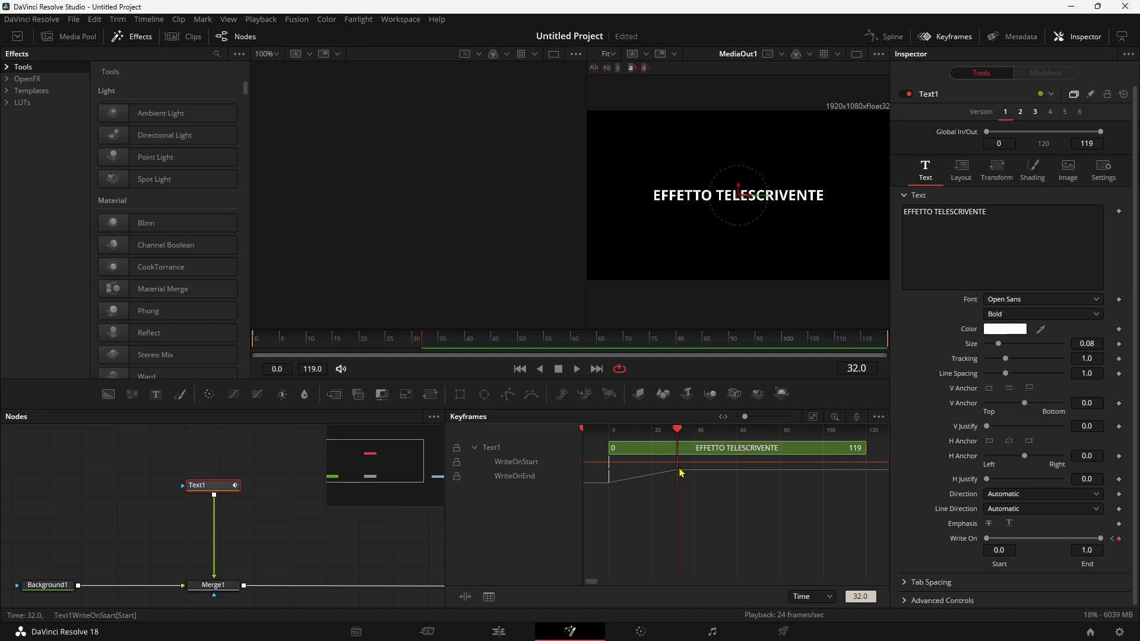
left_click(521, 369)
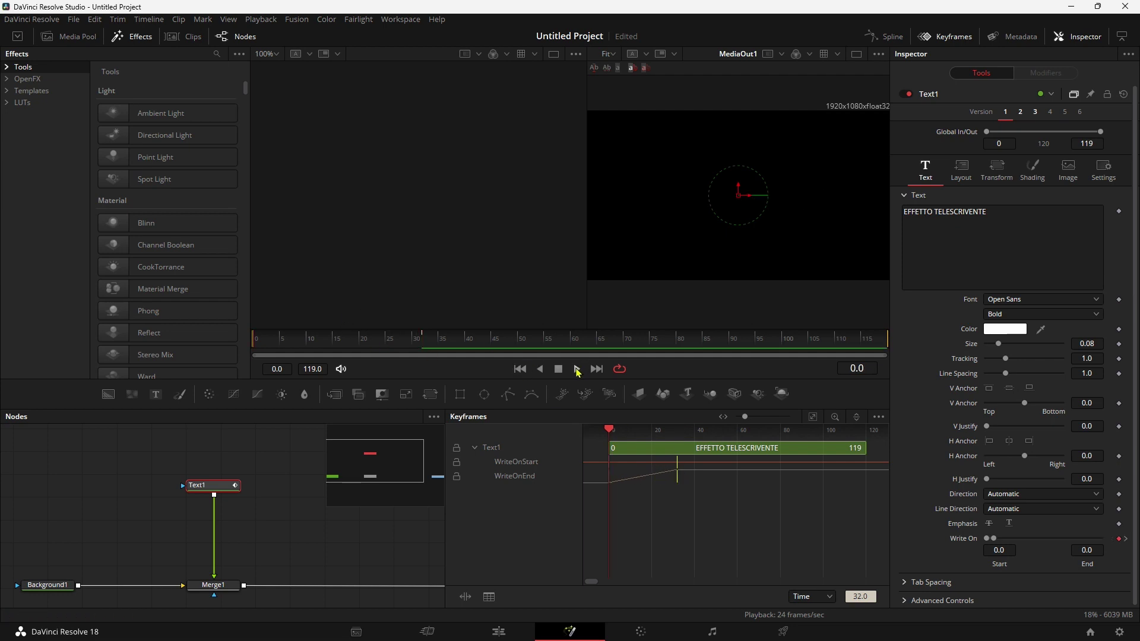
left_click(578, 369)
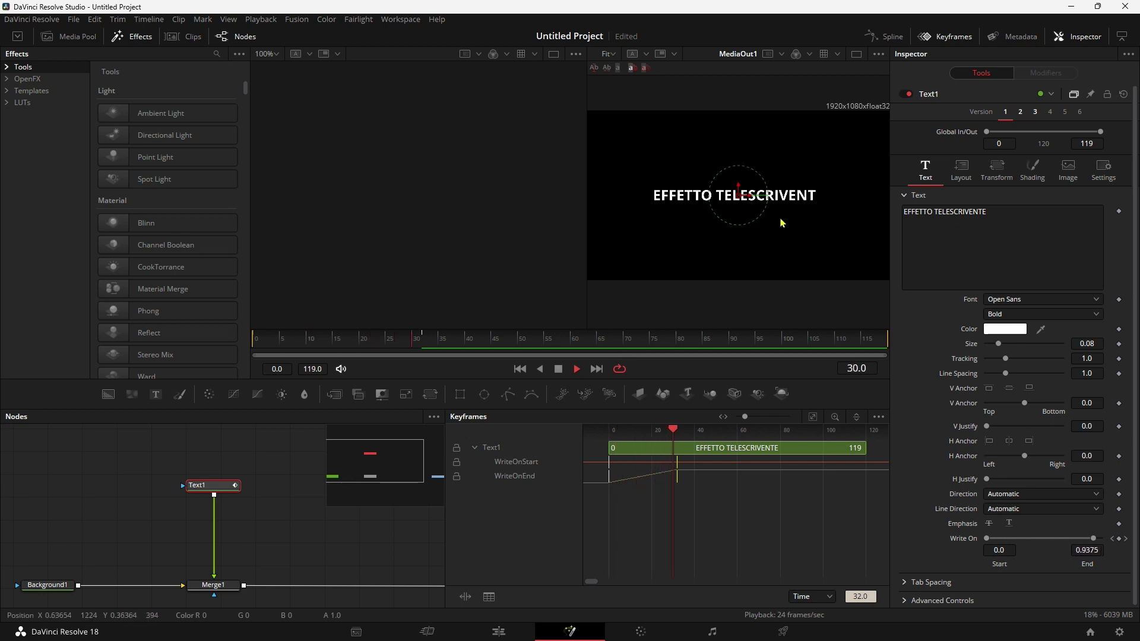
left_click(559, 369)
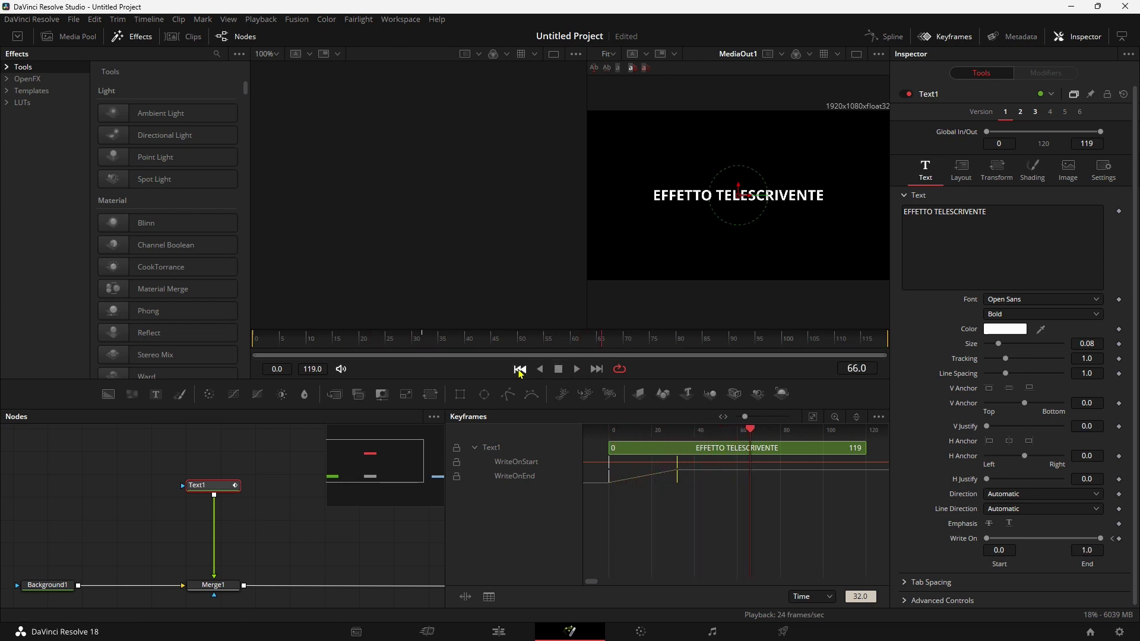
left_click(520, 368)
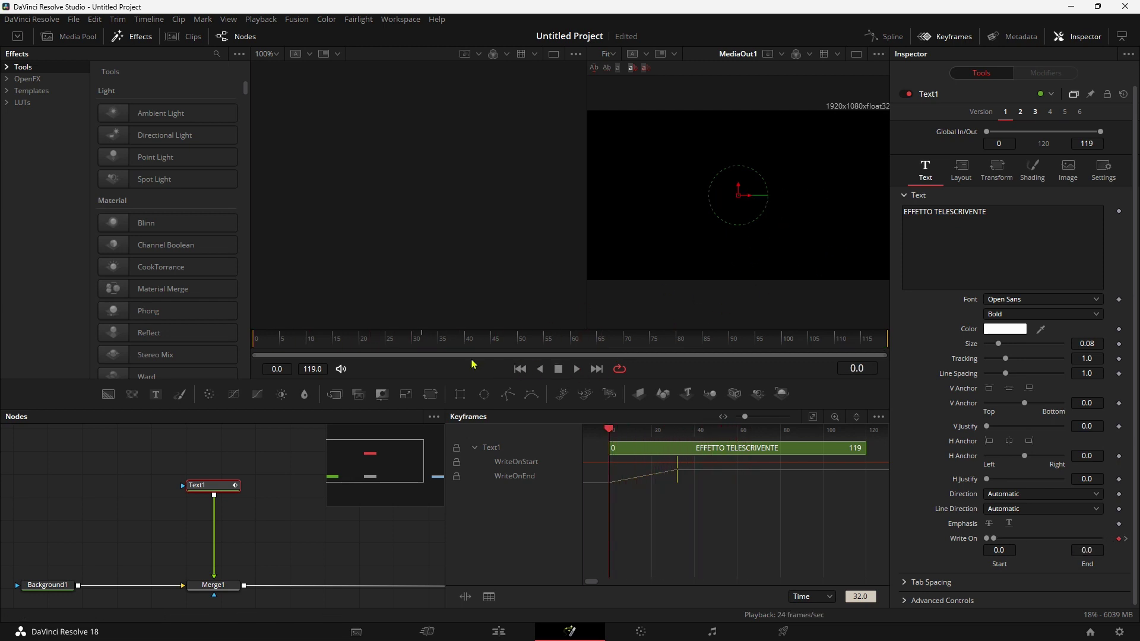
left_click(337, 355)
left_click(386, 355)
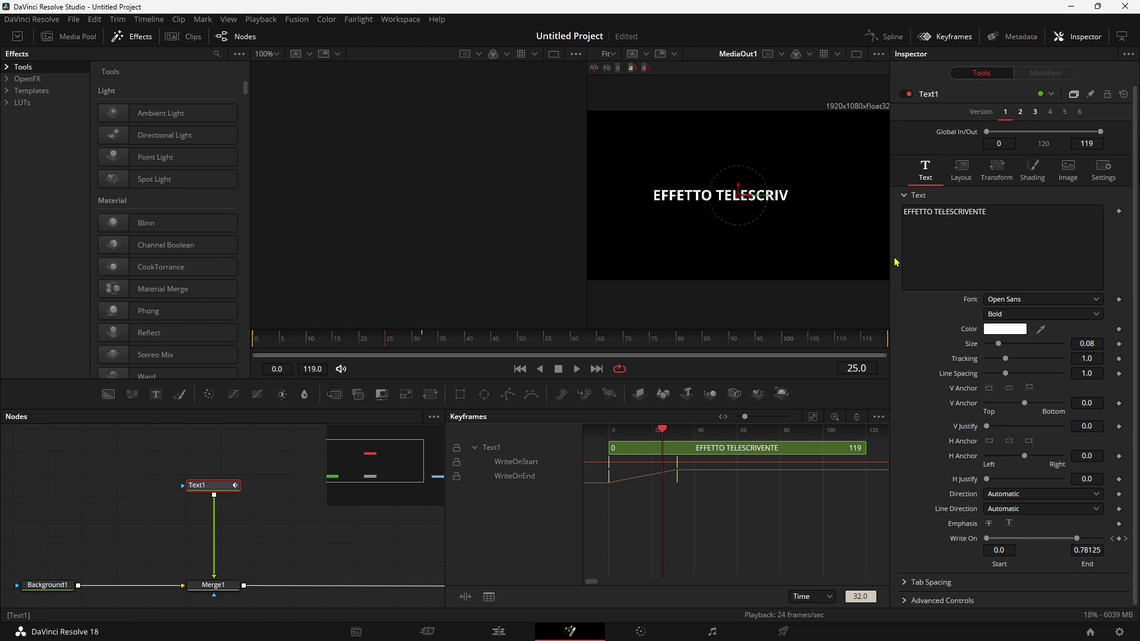
Step: Replace the title text with 'CIAO' and return to the first frame
triple_click(989, 216)
type("c")
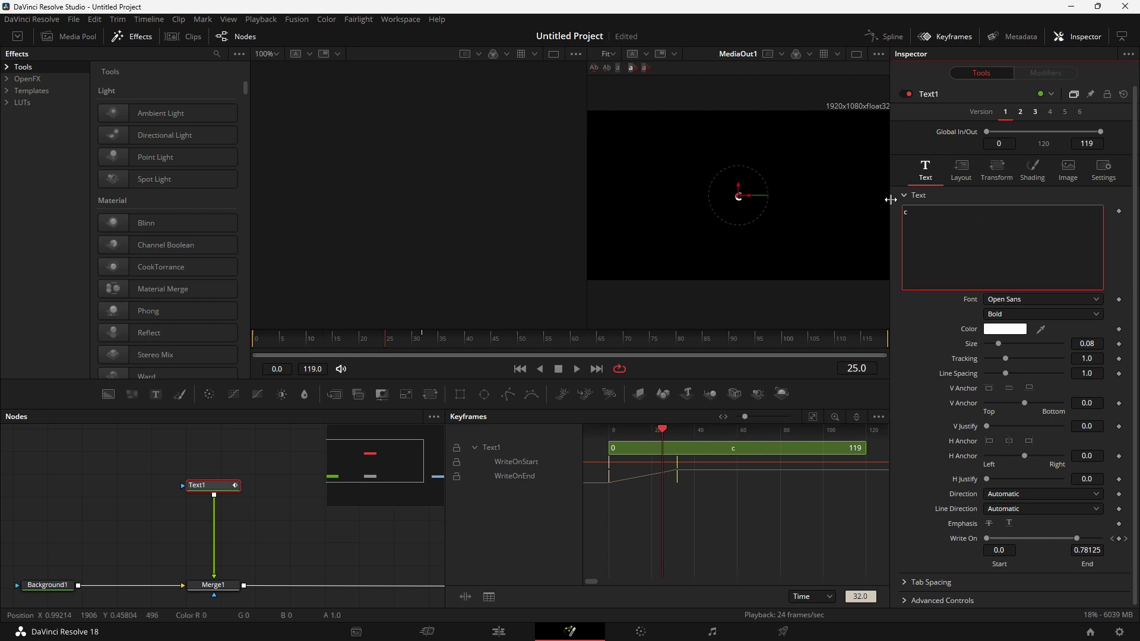
type("IAO")
left_click(519, 368)
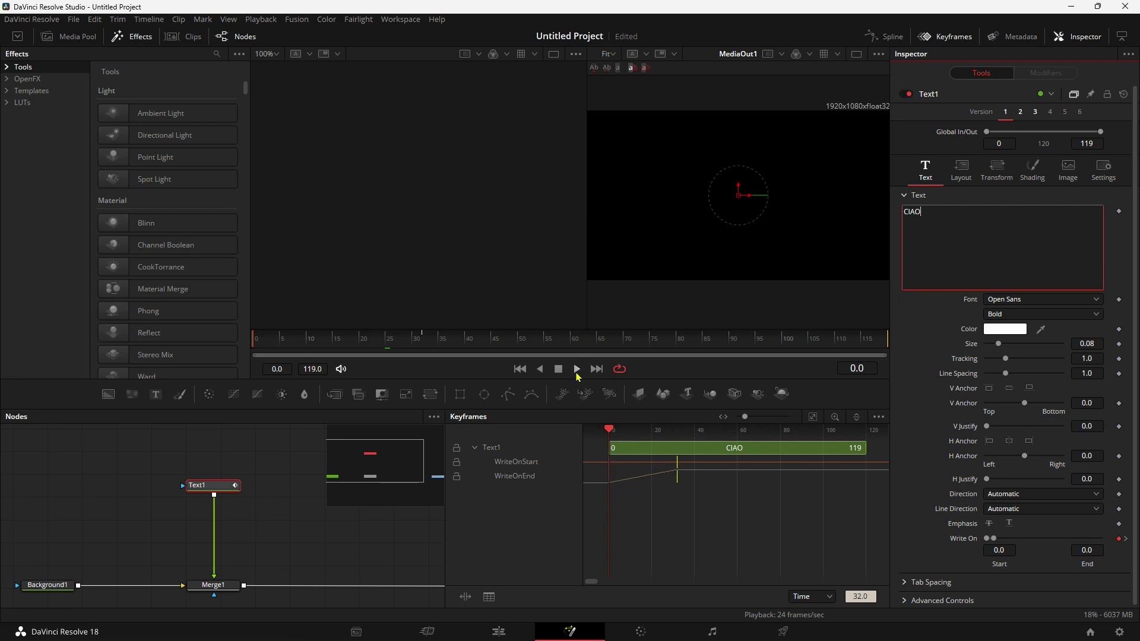
left_click(577, 369)
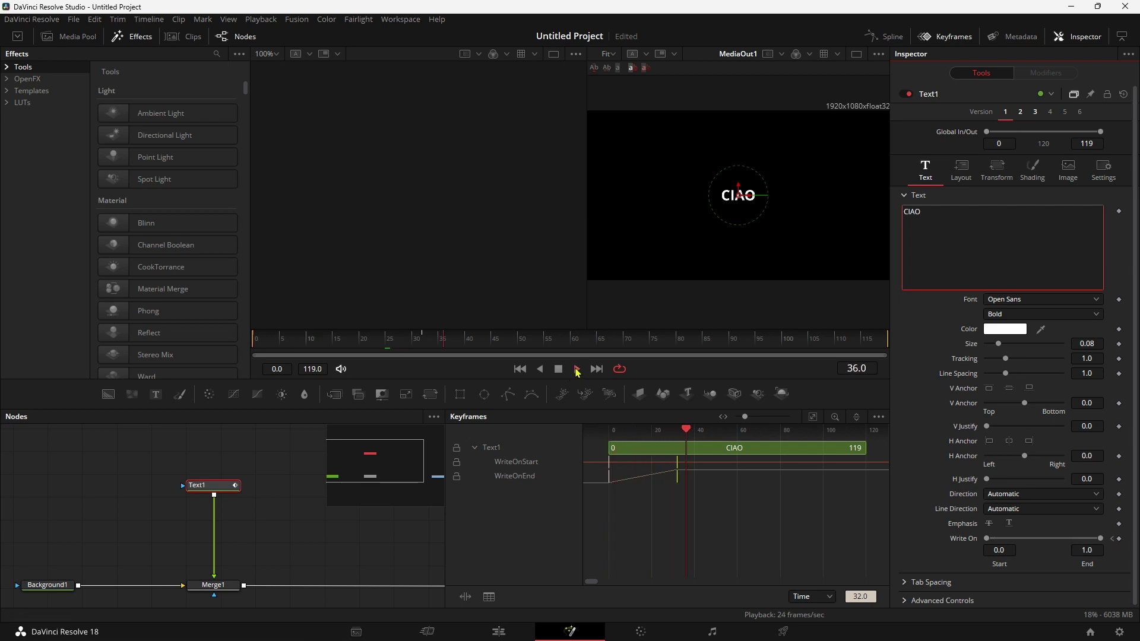
left_click(558, 369)
left_click(521, 369)
left_click(576, 369)
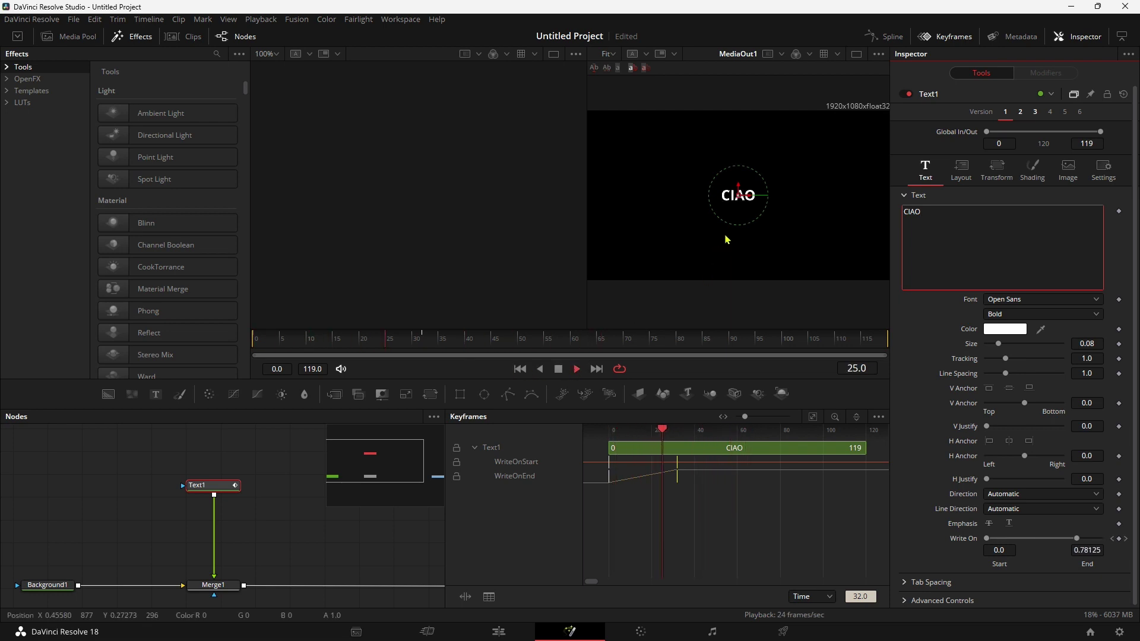
key("space")
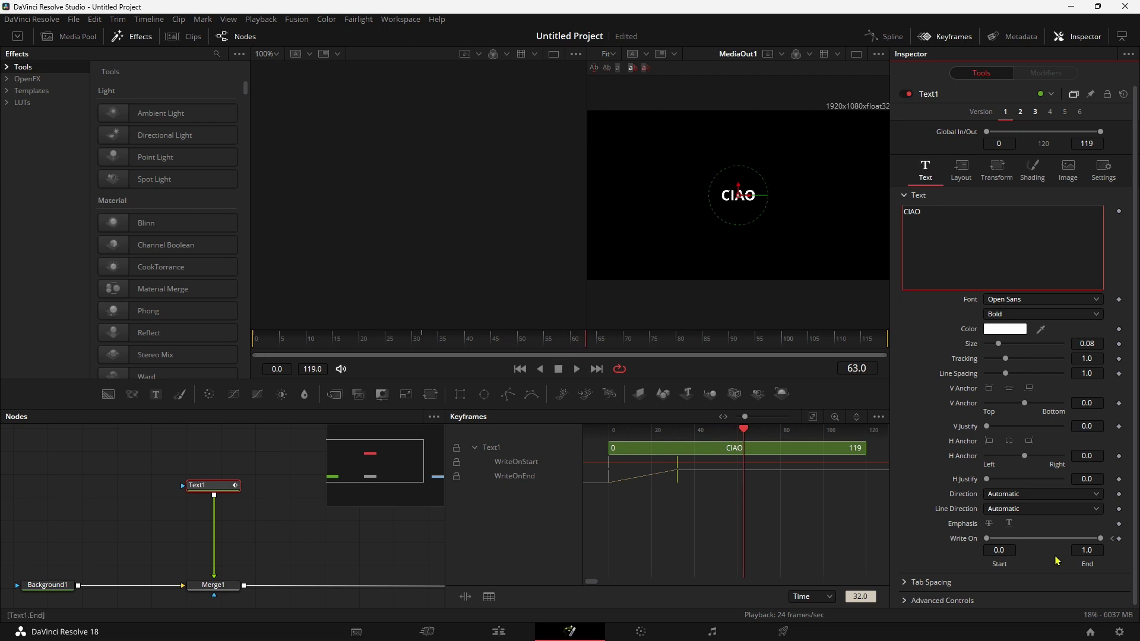
mouse_move(564, 337)
left_mouse_down()
mouse_move(218, 333)
mouse_move(427, 363)
left_mouse_up()
Step: Append 'hdskfhsjh sdjhfjksh jhfsjhf skjkhf ksjdhfhsjk' after CIAO, preview it, and close the Keyframes panel
type("hdskfhsjh")
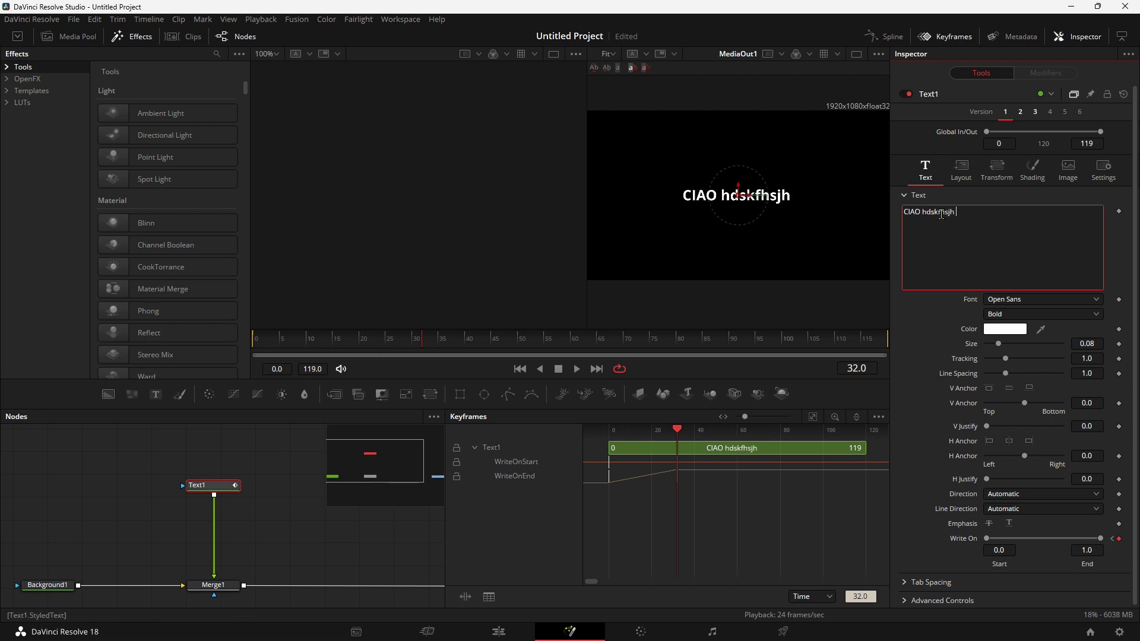
type(" sdjhfjksh jhfsjhf skjkhf")
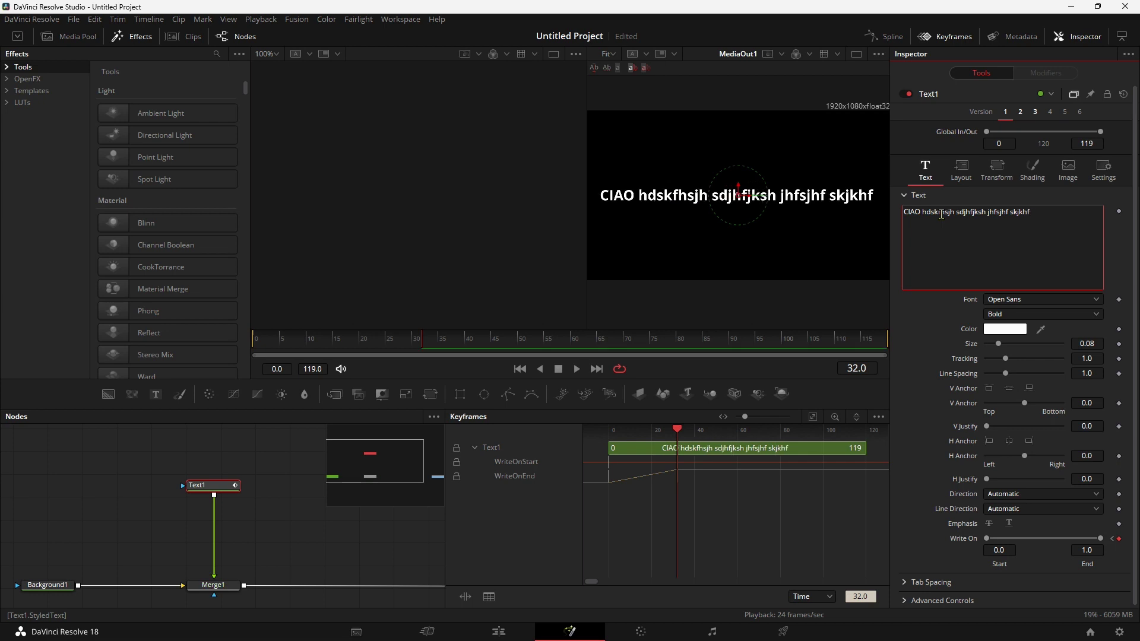
type(" ksjdhfhsjk")
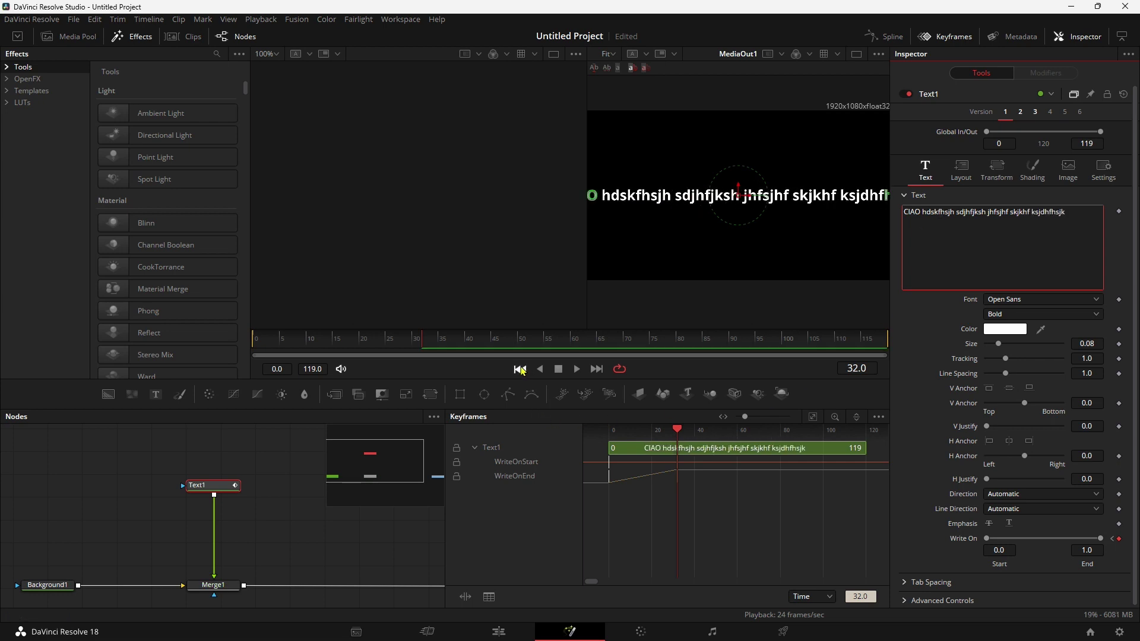
left_click(520, 368)
left_click(577, 369)
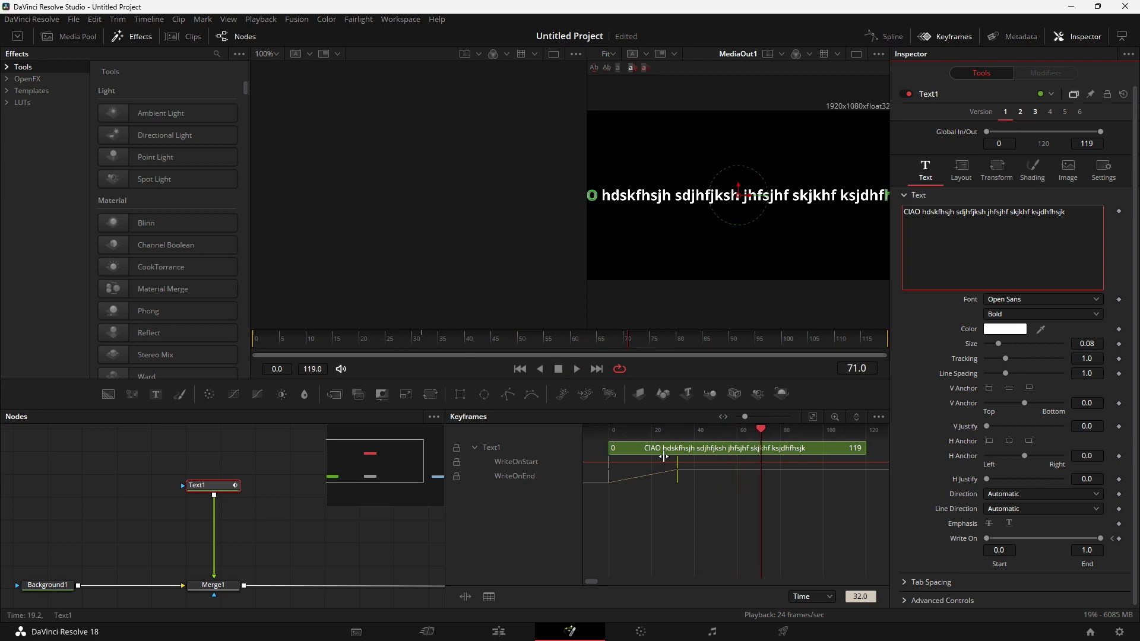
left_click(559, 369)
left_click(949, 37)
Step: Delete the old Text1 node and drop a new Text node into the graph
left_click_drag(410, 512, 569, 505)
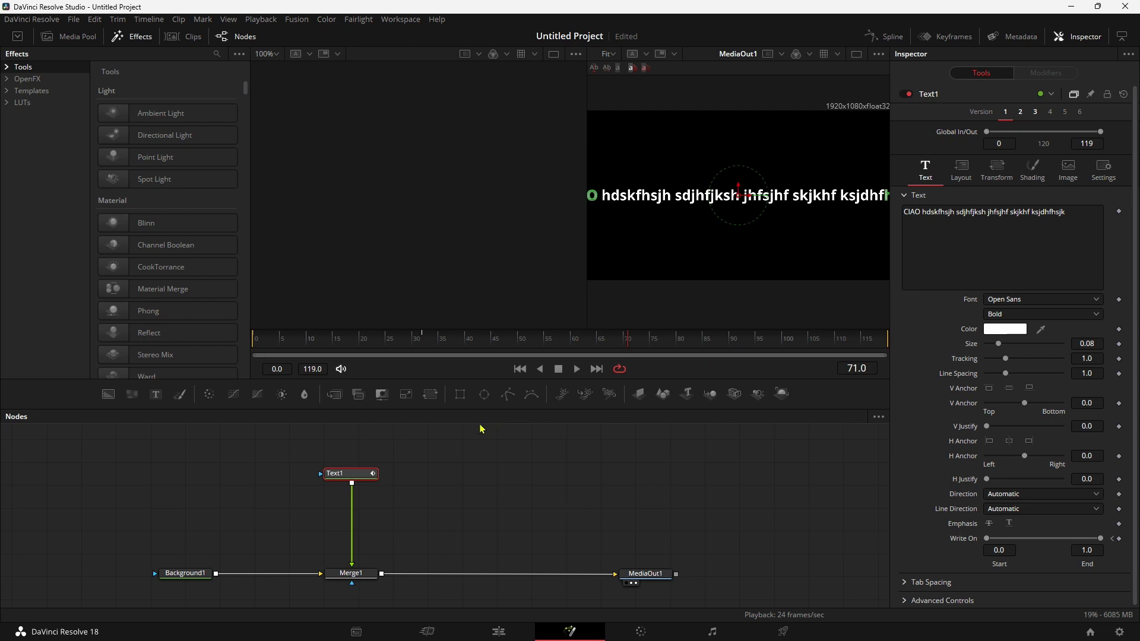
left_click_drag(297, 453, 398, 493)
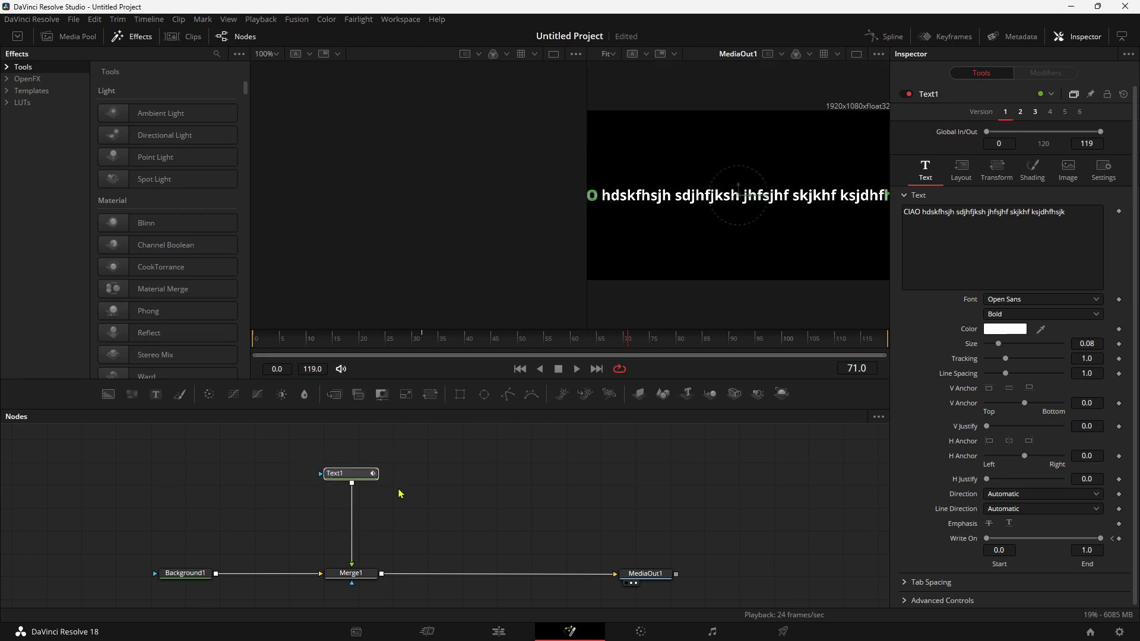
key("Delete")
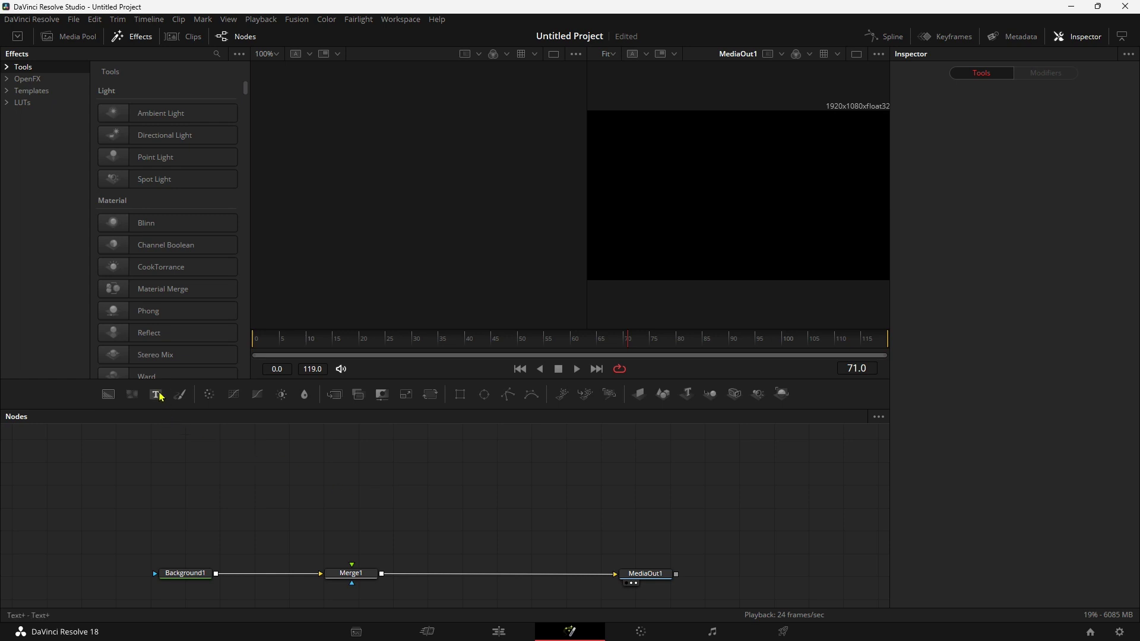
mouse_move(156, 395)
left_mouse_down()
mouse_move(348, 468)
mouse_move(352, 564)
left_mouse_up()
Step: Connect the new Text1 to Merge1's foreground with text 'EFFETTO TELESCRIVENTE'
left_click(936, 212)
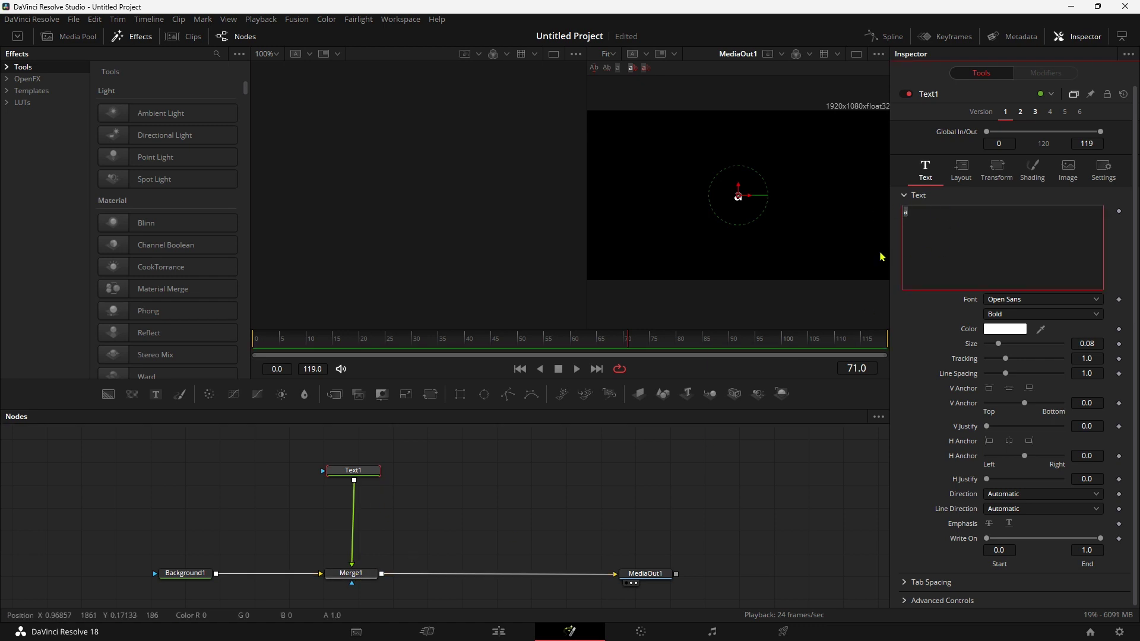
type("EFFETT")
type("O TELESCRIVE")
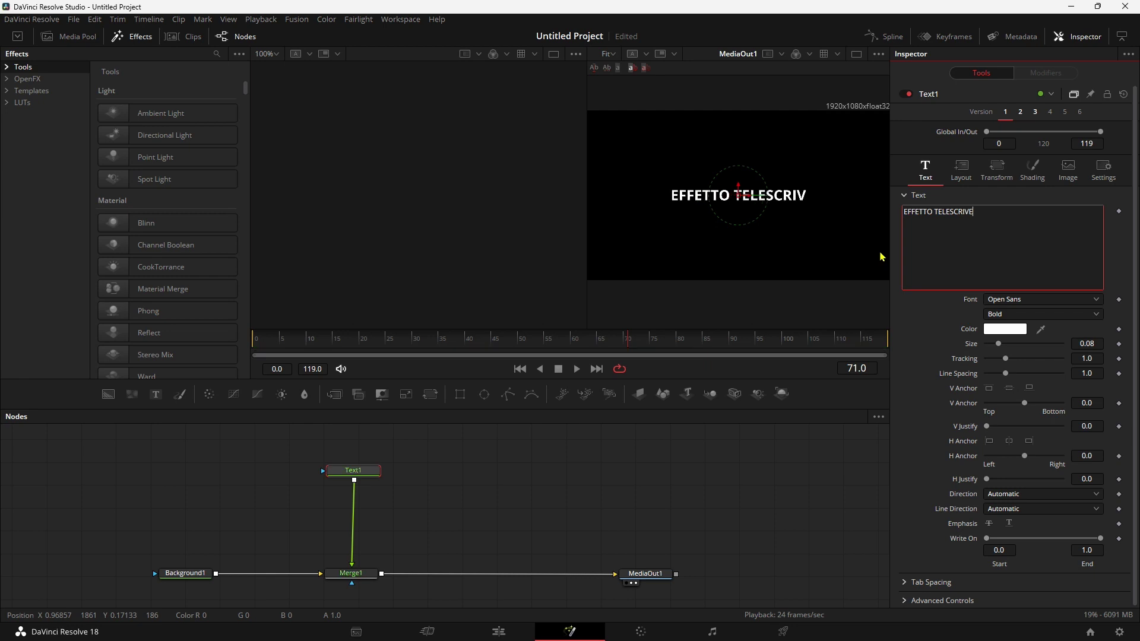
type("NTE")
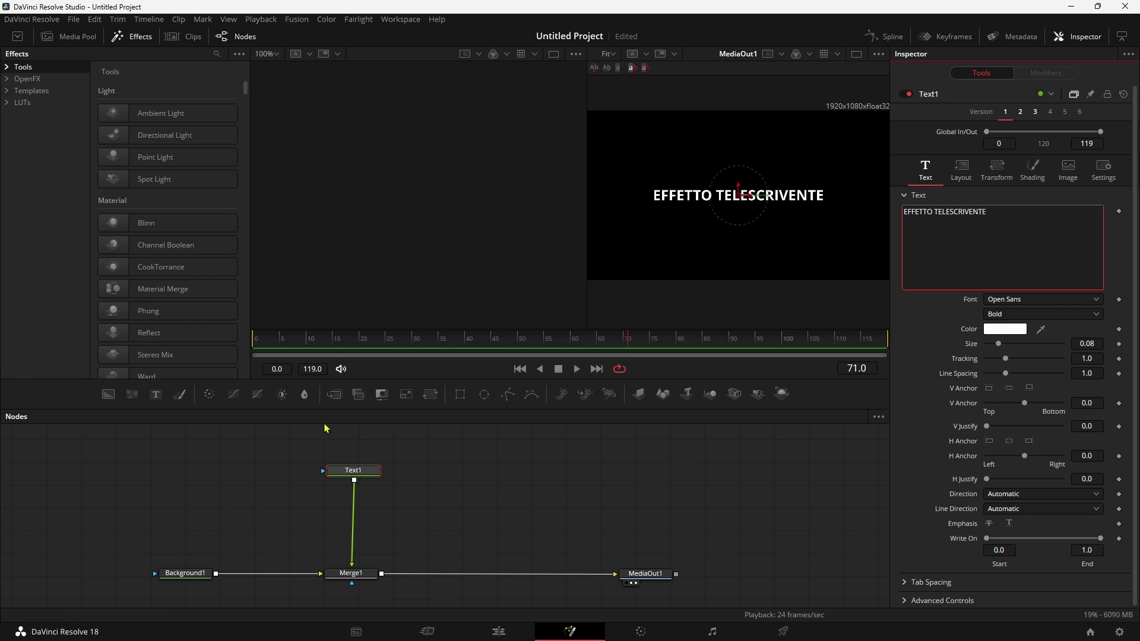
left_click_drag(345, 475, 342, 483)
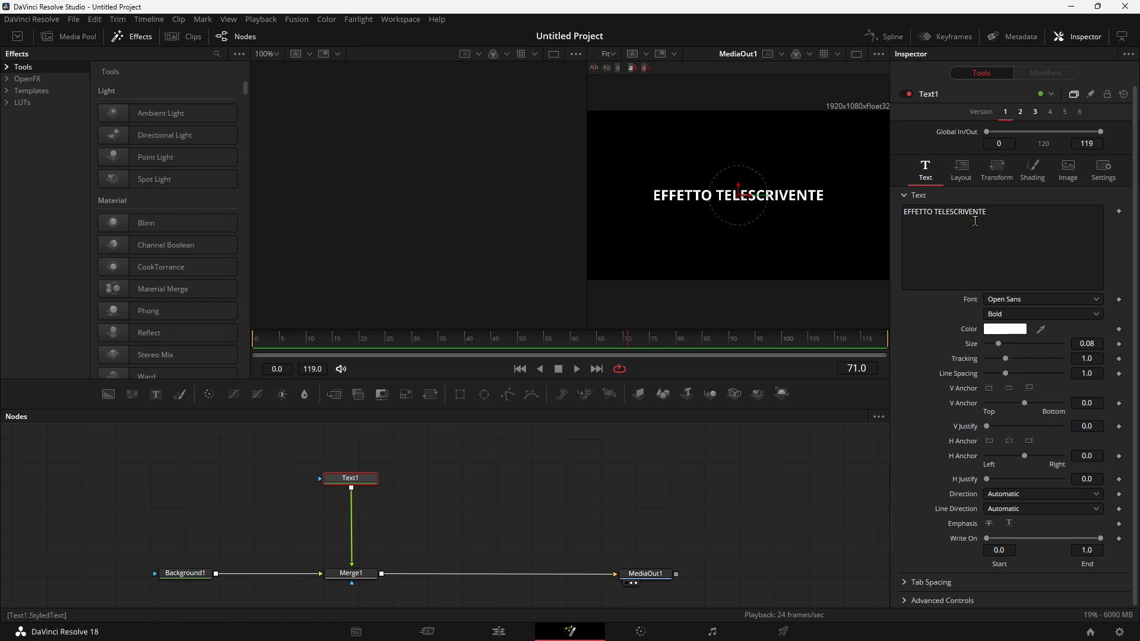
Step: Add a Follower modifier to Text1's text and show its settings at frame 0
right_click(957, 235)
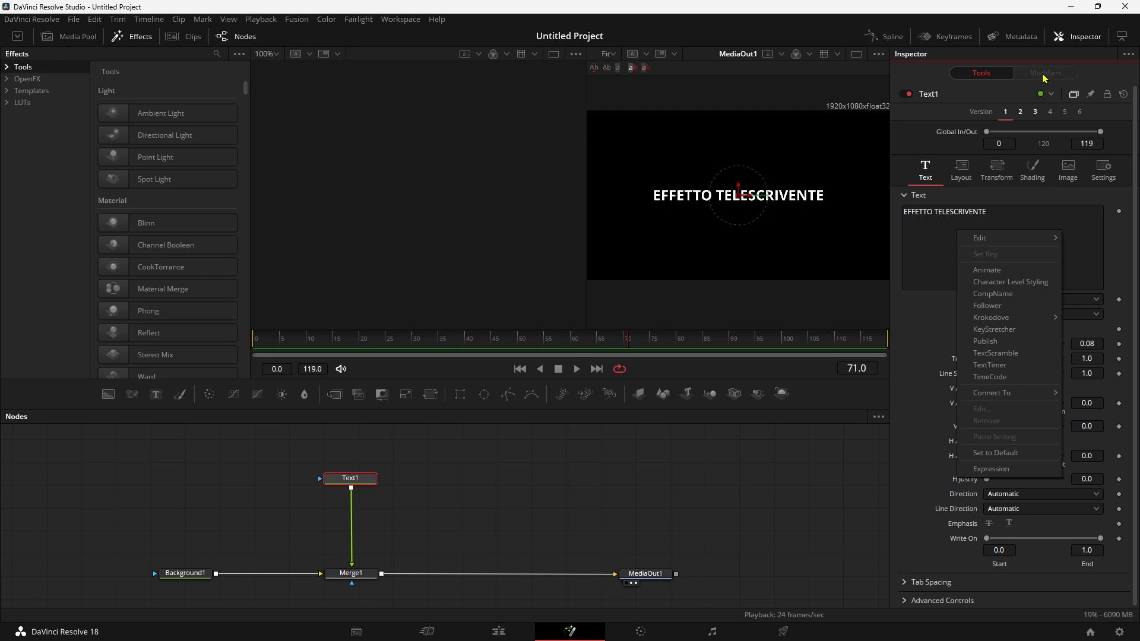
left_click(988, 306)
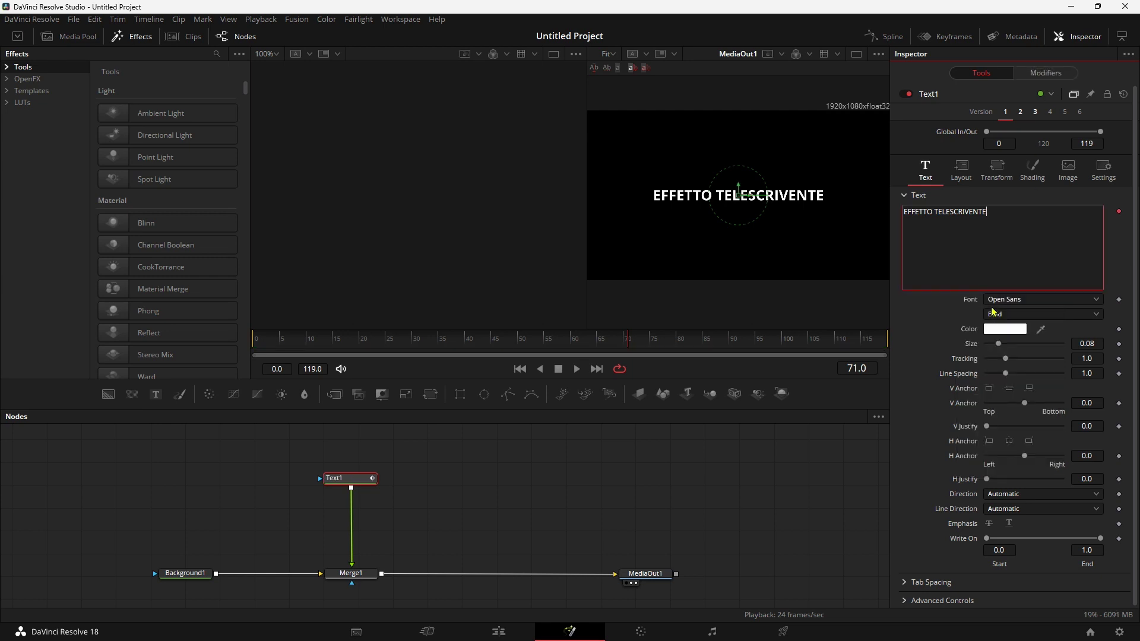
left_click(1048, 74)
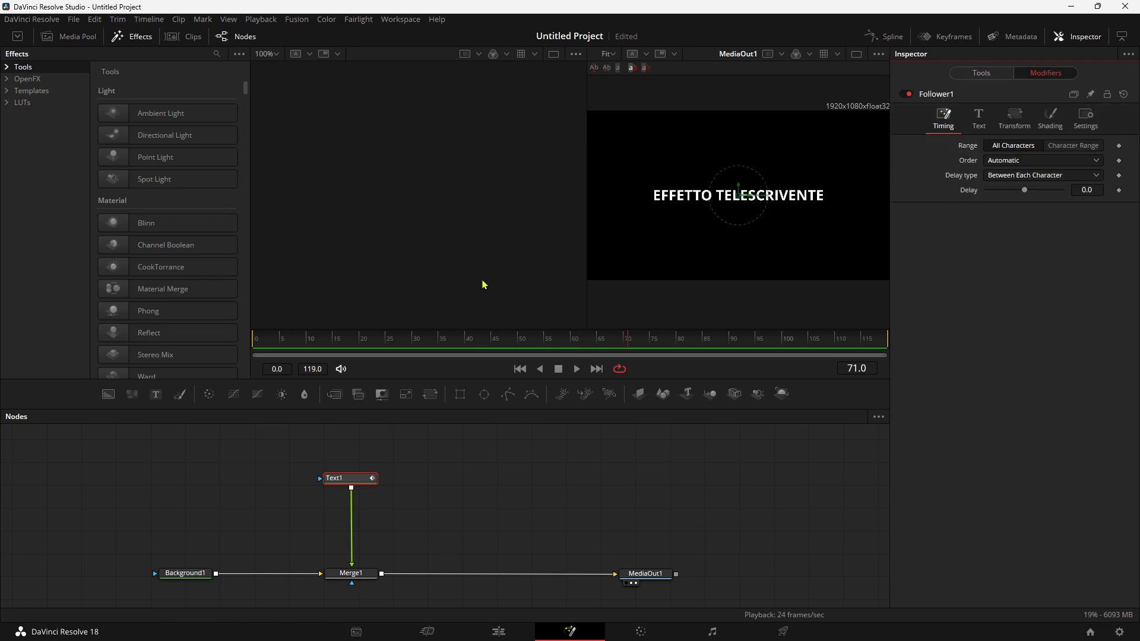
left_click(257, 345)
Step: Keyframe Follower1's shading Opacity at 0.0 on frame 0
left_click(1014, 122)
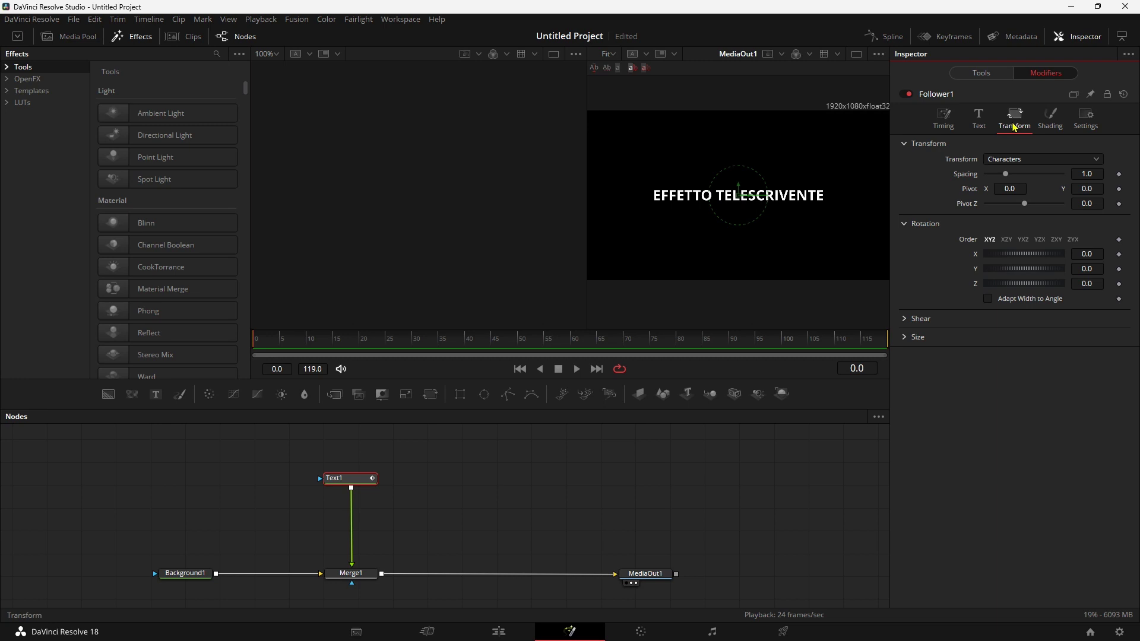
left_click(1044, 121)
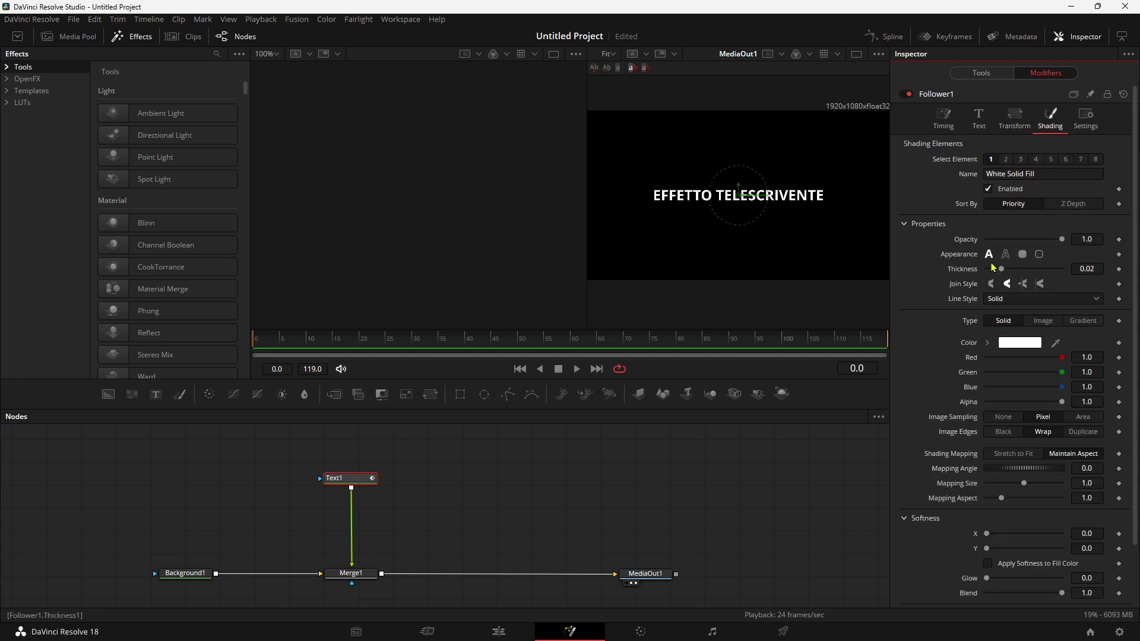
mouse_move(1062, 240)
left_mouse_down()
mouse_move(942, 241)
mouse_move(1072, 242)
left_mouse_up()
left_click_drag(1063, 241, 1063, 242)
left_click_drag(1060, 243, 1062, 240)
left_click(1119, 240)
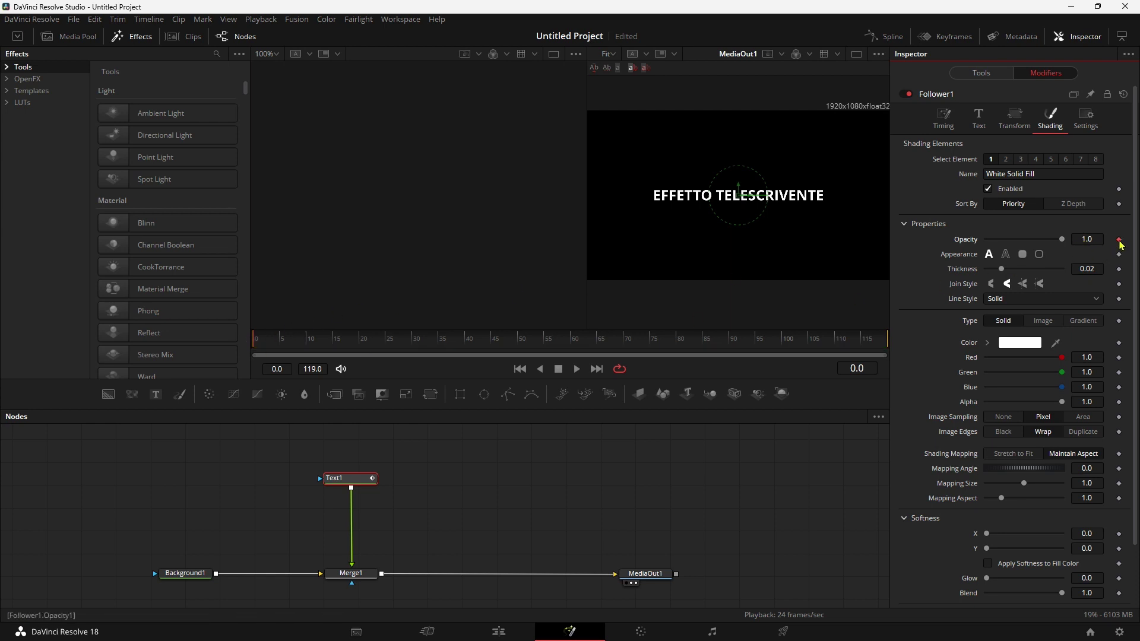
left_click_drag(1062, 239, 983, 240)
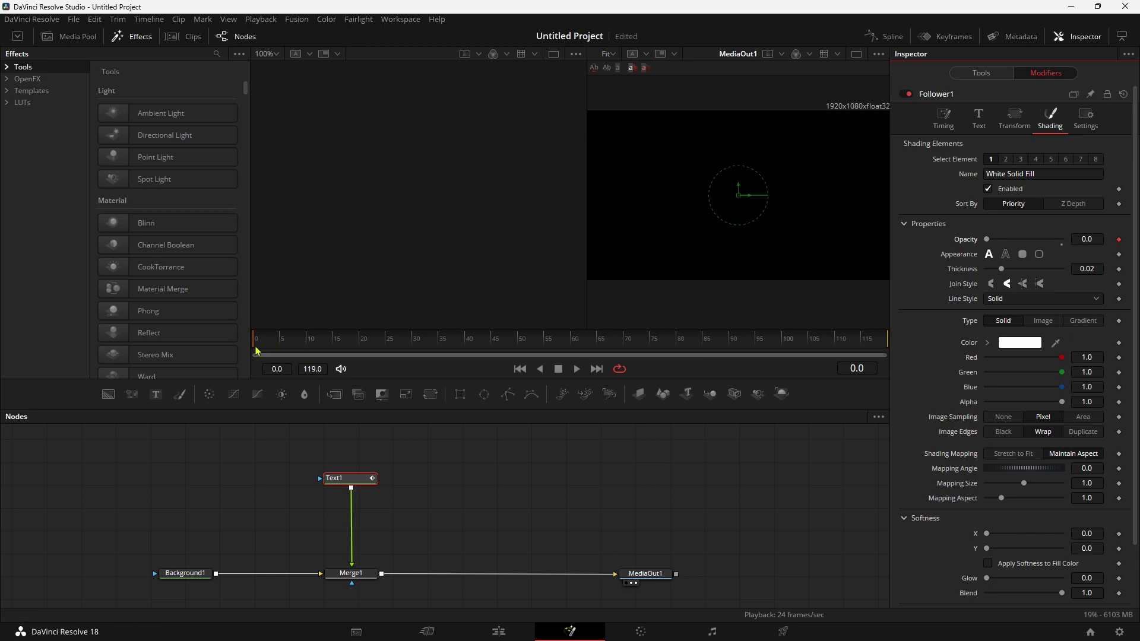
Step: Set Opacity to 1.0 at frame 1 and play the animation from frame 0
left_click_drag(256, 351, 259, 350)
left_click_drag(987, 240, 1123, 243)
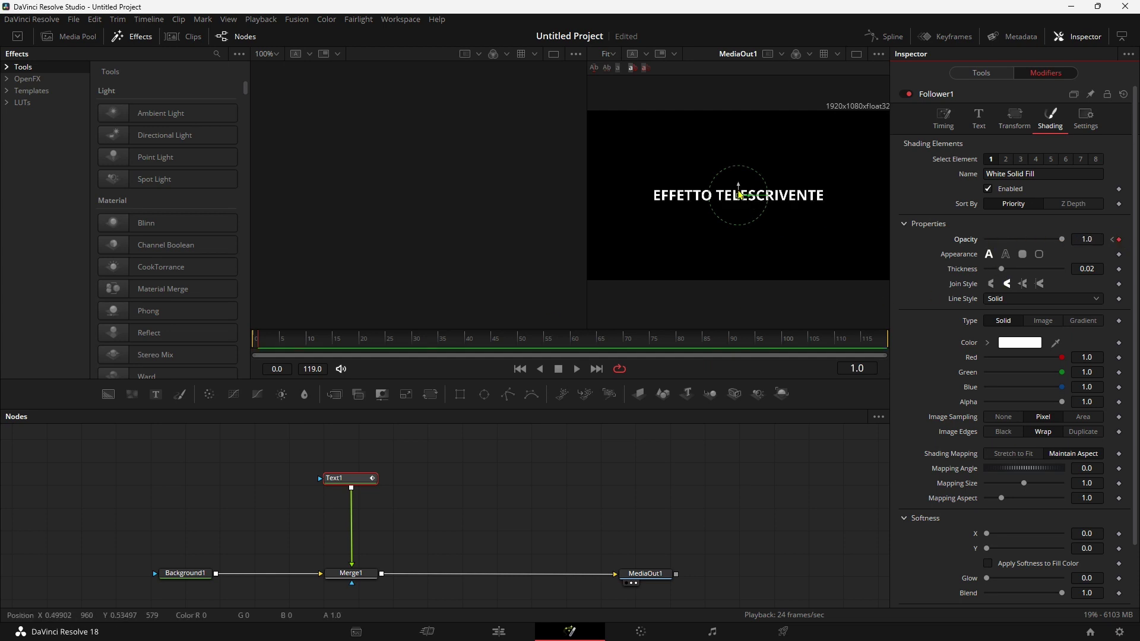
left_click_drag(263, 345, 262, 351)
left_click_drag(259, 345, 252, 345)
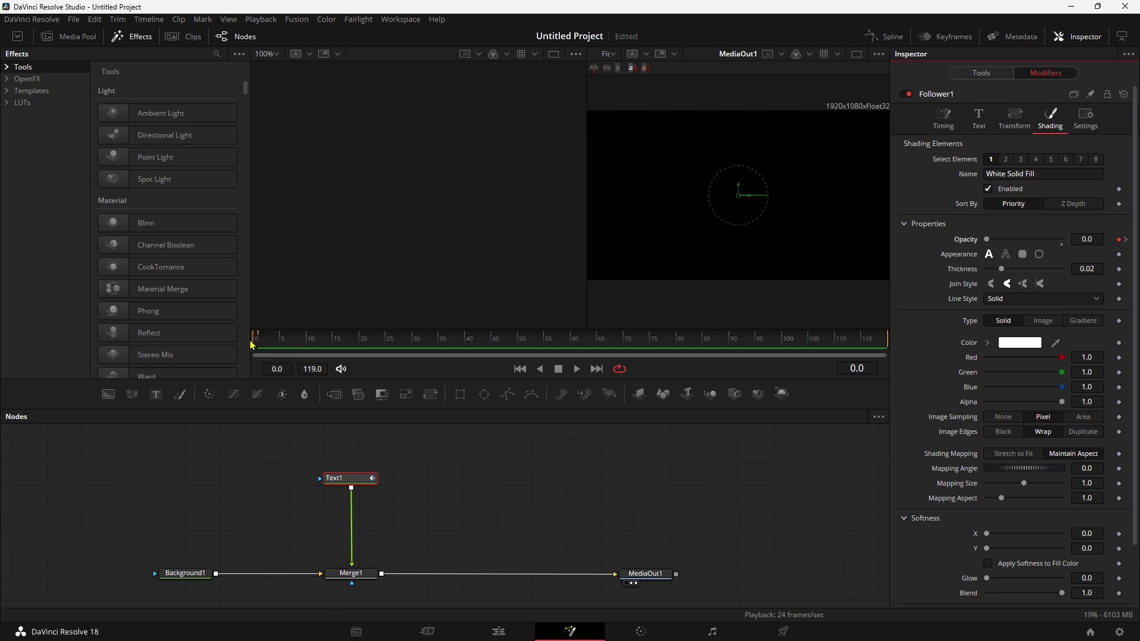
key("space")
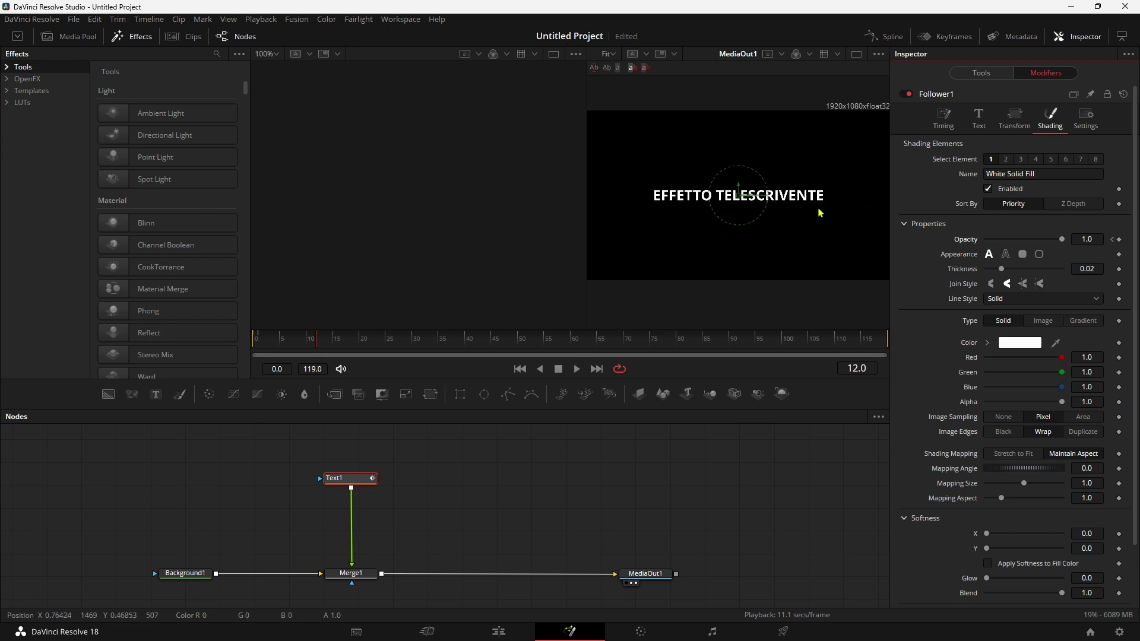
Step: In Follower1's Timing tab, set Order to Left to Right and Delay to 0.4
left_click(269, 345)
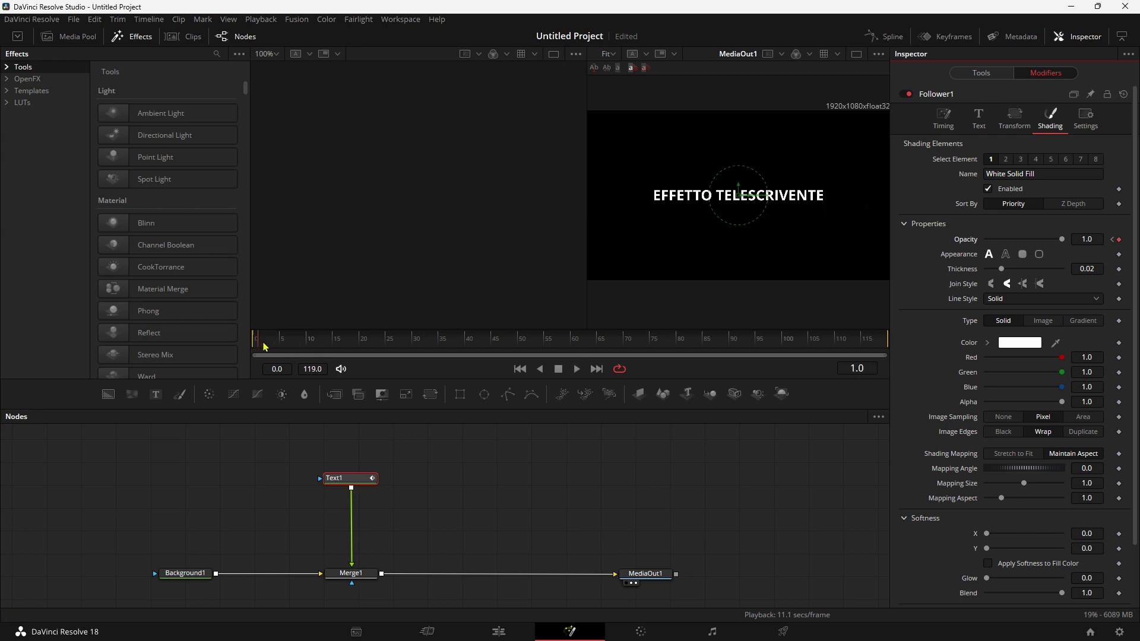
left_click(1031, 122)
left_click(944, 119)
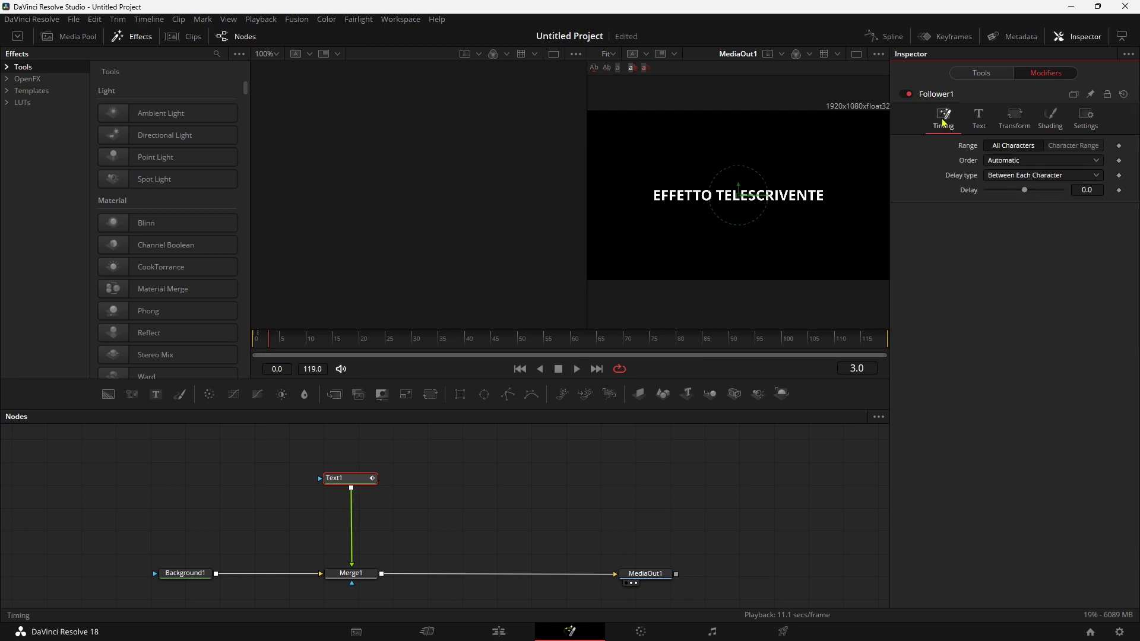
left_click(1010, 160)
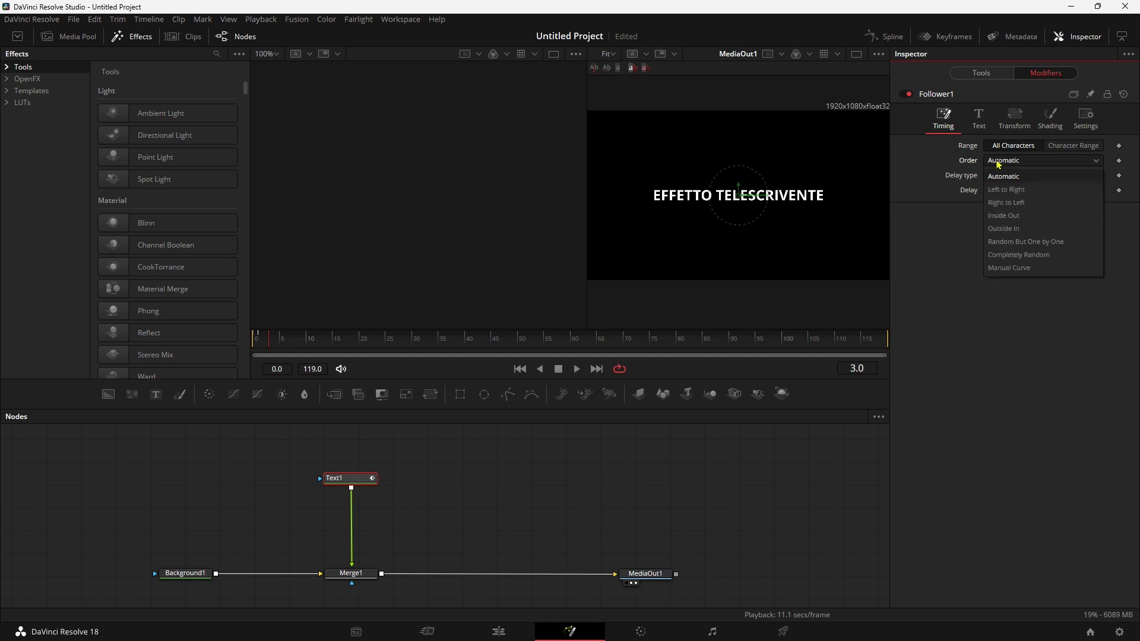
left_click(1010, 189)
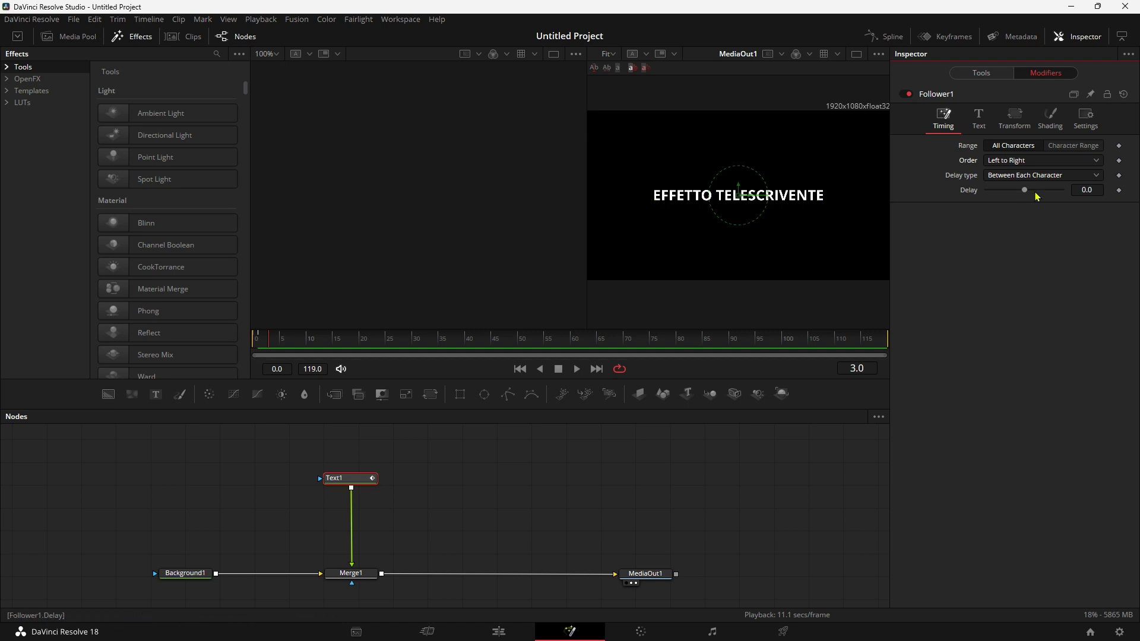
left_click_drag(1024, 190, 1026, 192)
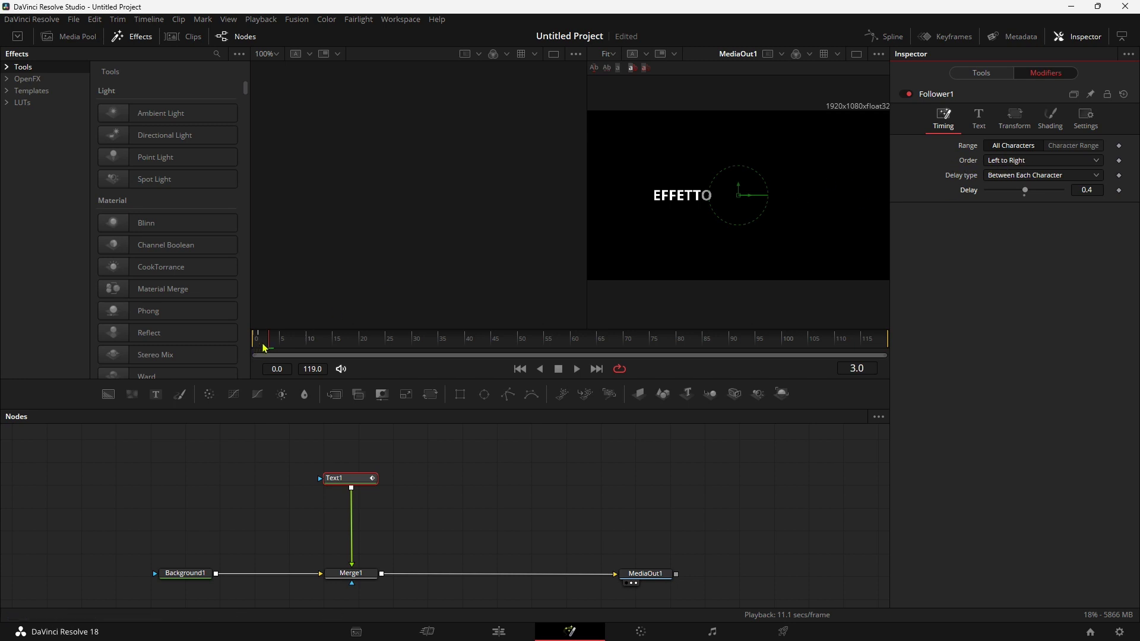
Step: Replay the typewriter animation from the start to check its current timing
left_click_drag(265, 348, 244, 347)
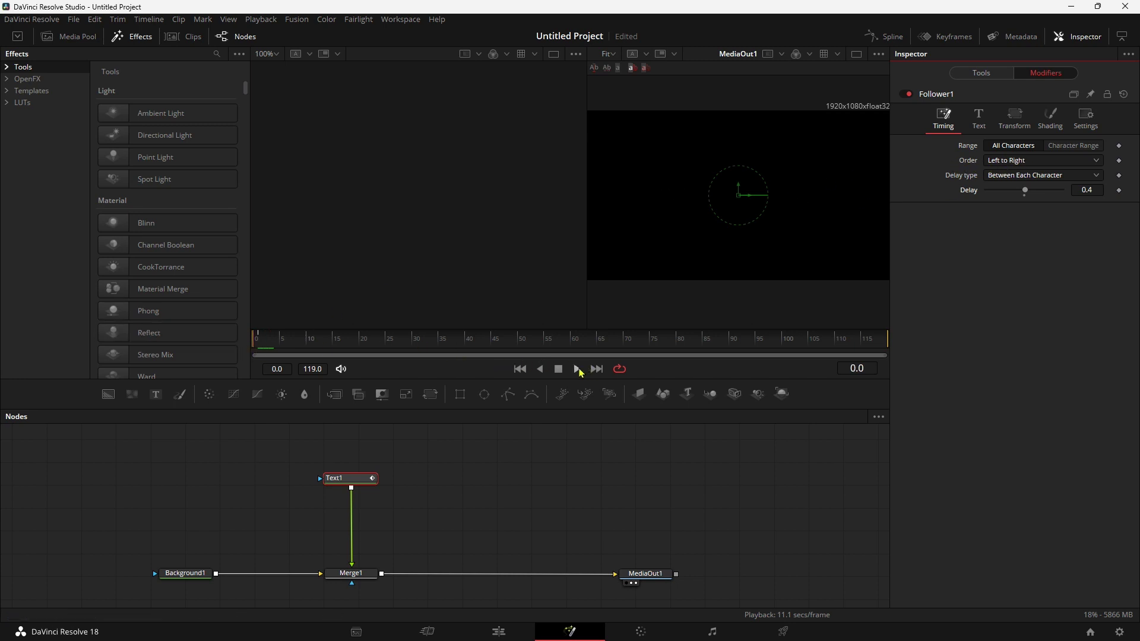
left_click(576, 369)
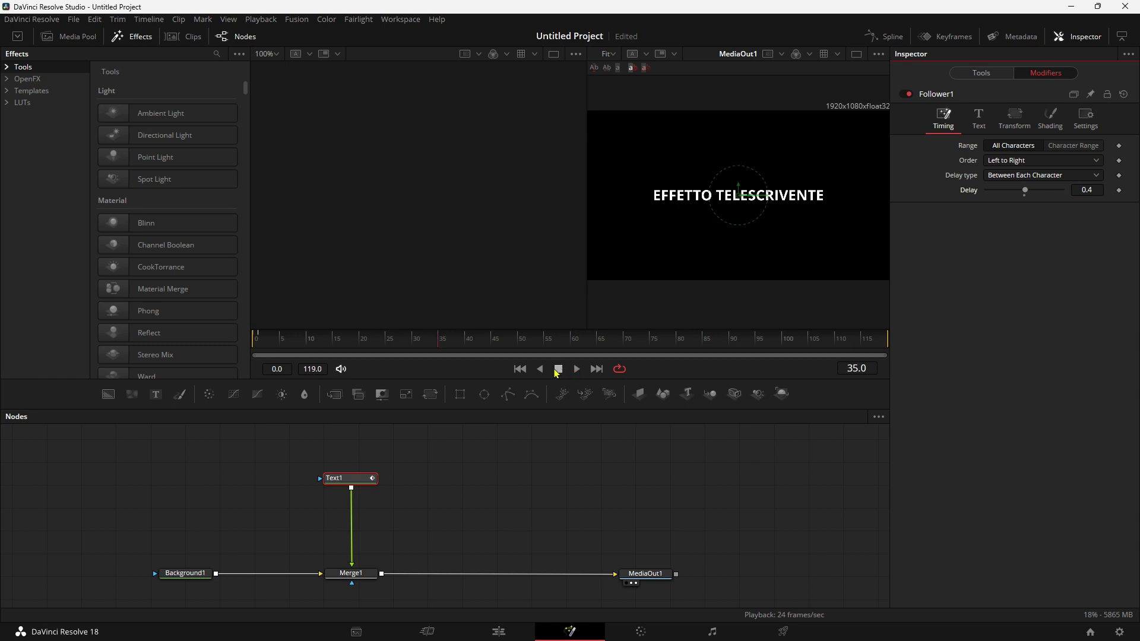
left_click_drag(346, 341, 219, 344)
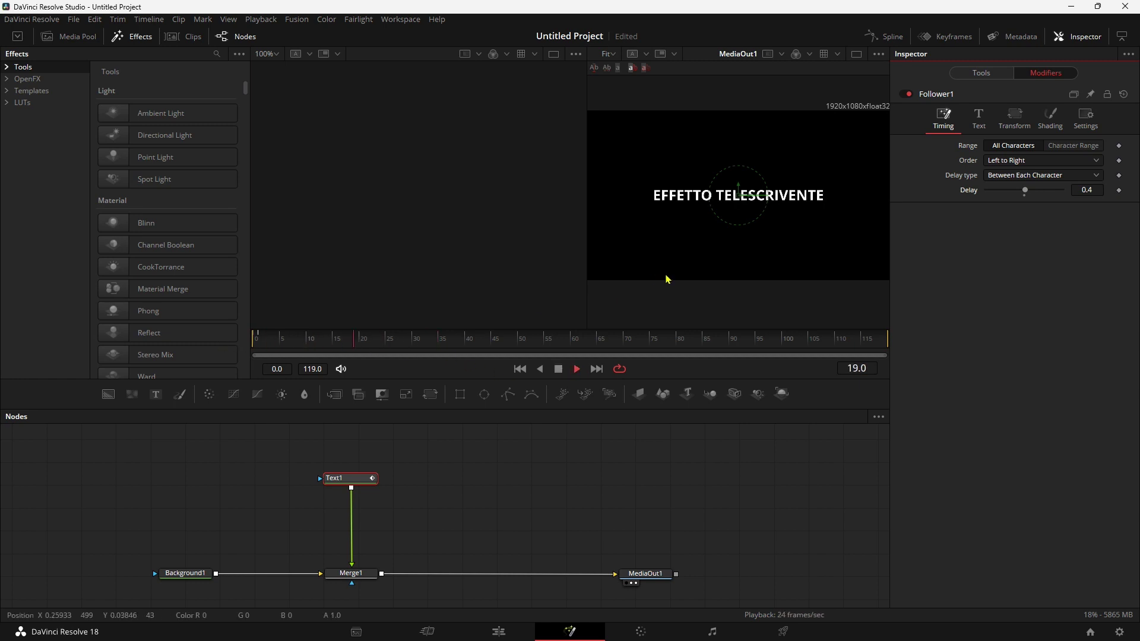
mouse_move(377, 339)
left_mouse_down()
mouse_move(255, 349)
mouse_move(306, 343)
left_mouse_up()
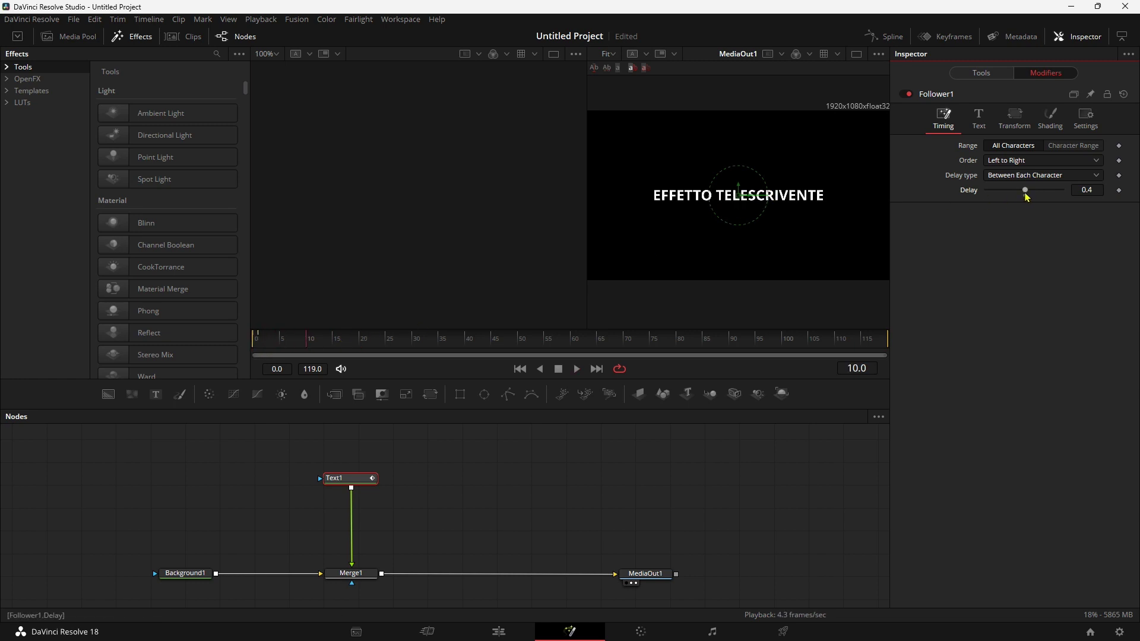
Step: Try per-character delays of 2.0, 11.5 and 7.5, previewing the typing after each
left_click_drag(1026, 196, 1029, 197)
left_click_drag(297, 345, 268, 347)
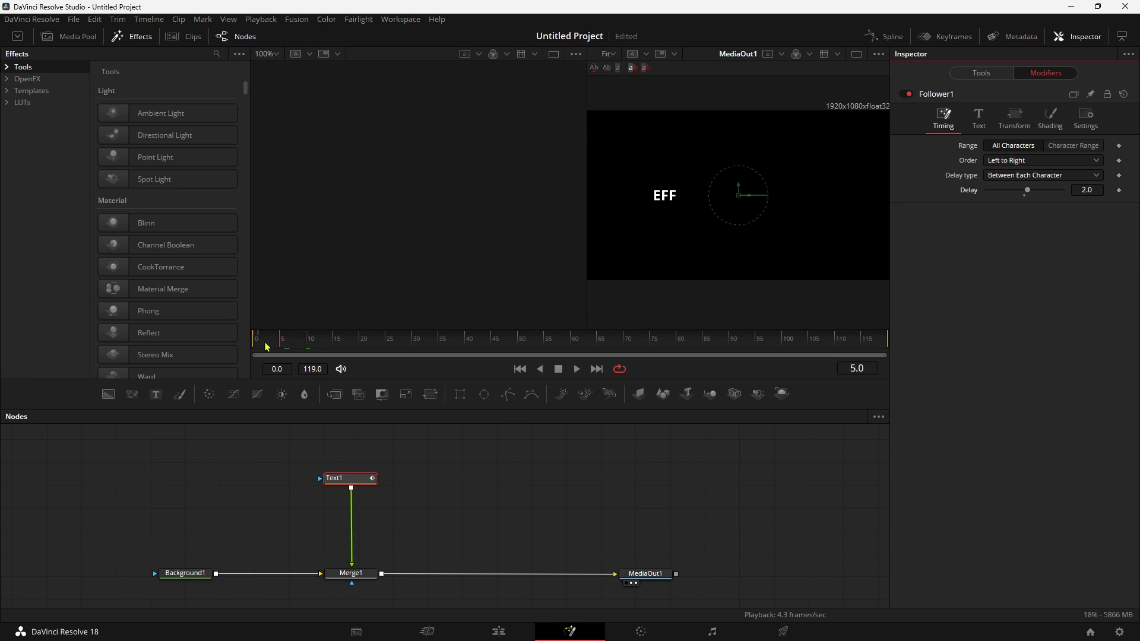
key("space")
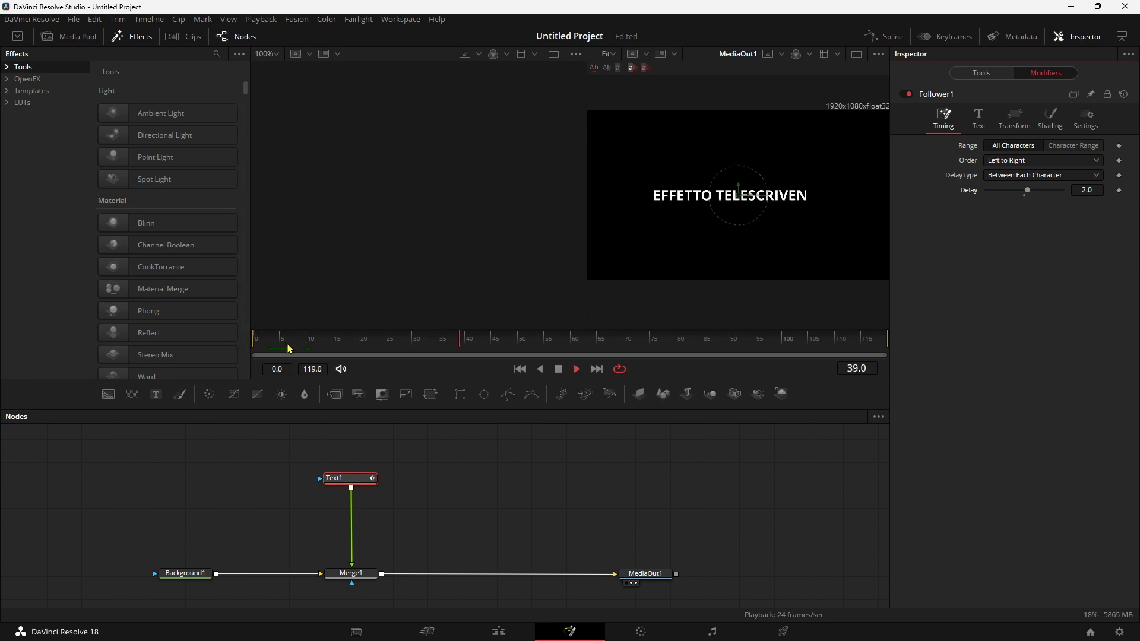
left_click_drag(310, 343, 246, 344)
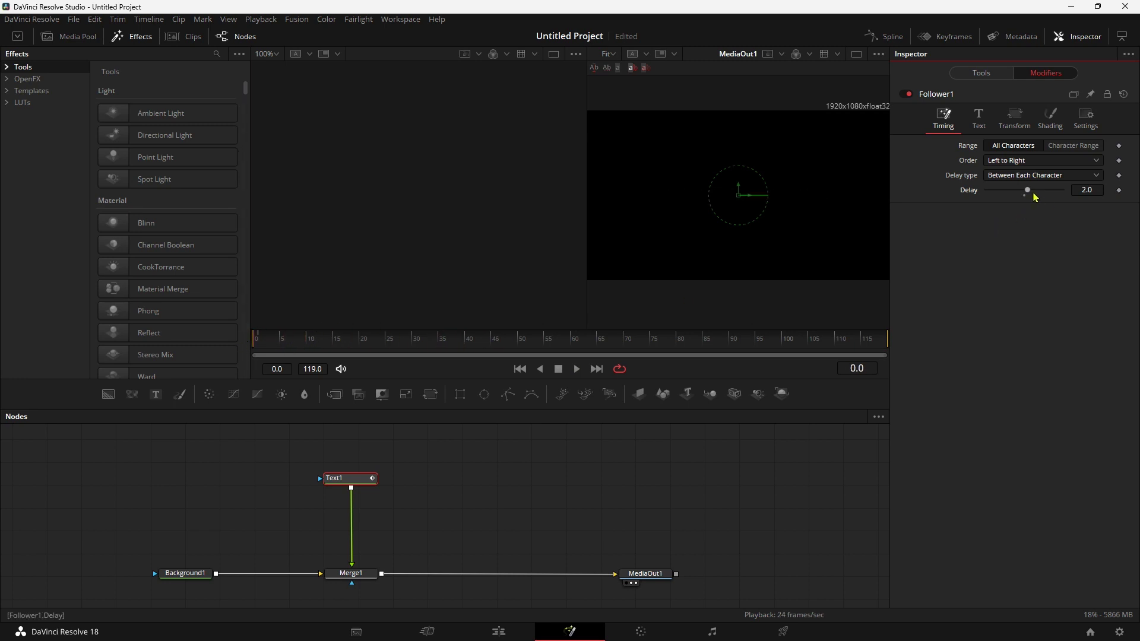
left_click_drag(1039, 195, 1041, 190)
key("space")
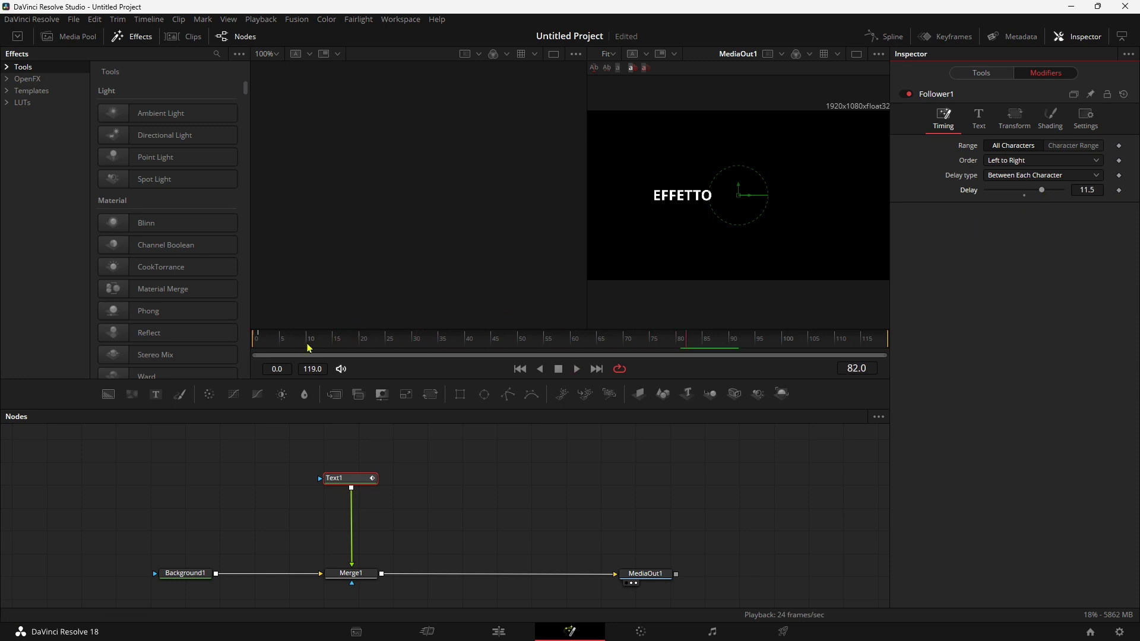
left_click_drag(308, 348, 245, 347)
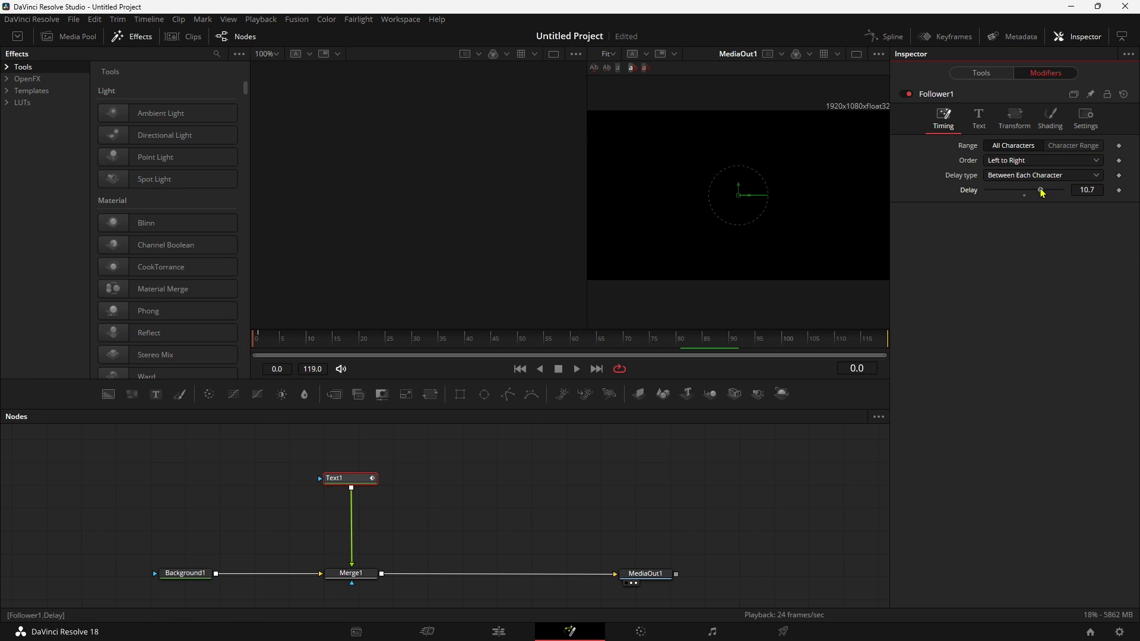
left_click_drag(1042, 193, 1038, 193)
key("space")
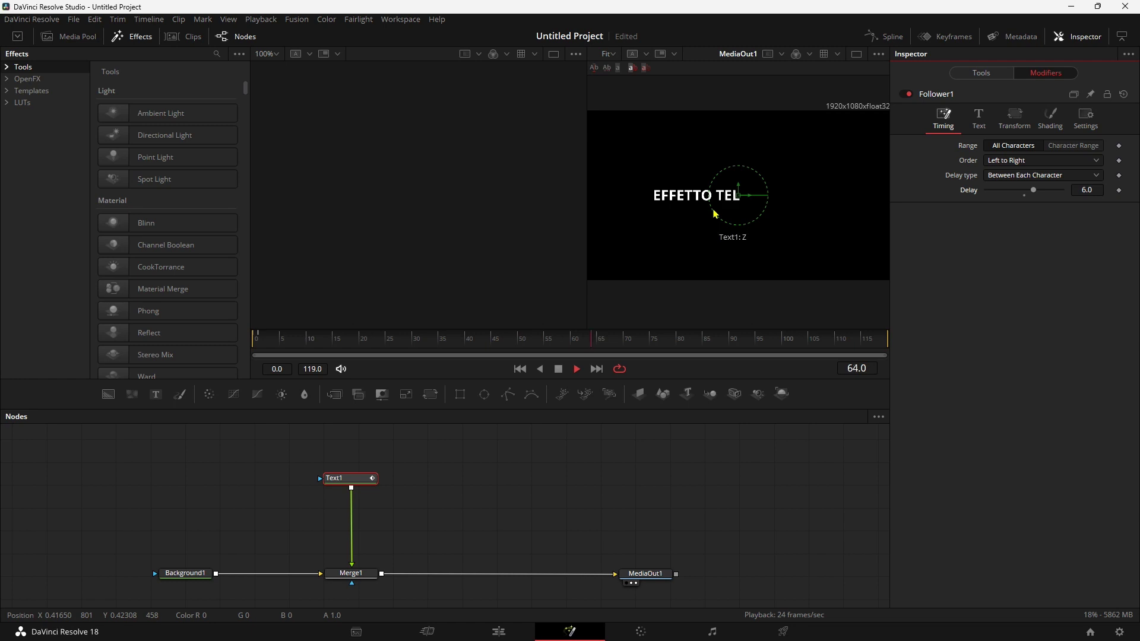
key("space")
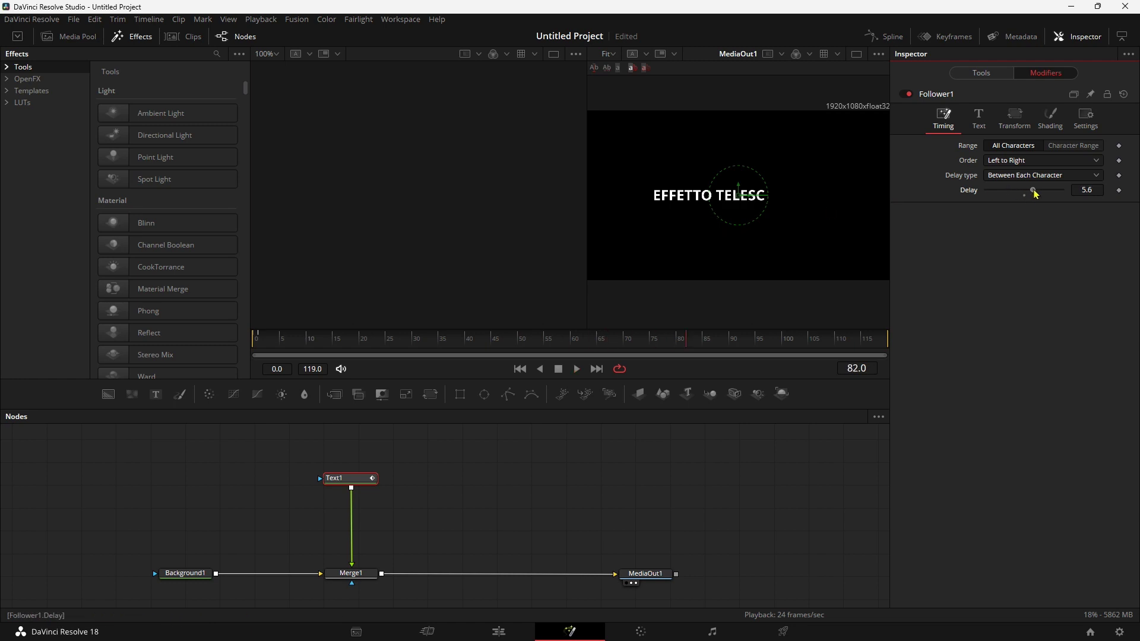
Step: Set the delay to 3.2, then 2.65, and preview the typing
left_click_drag(1035, 195, 1032, 195)
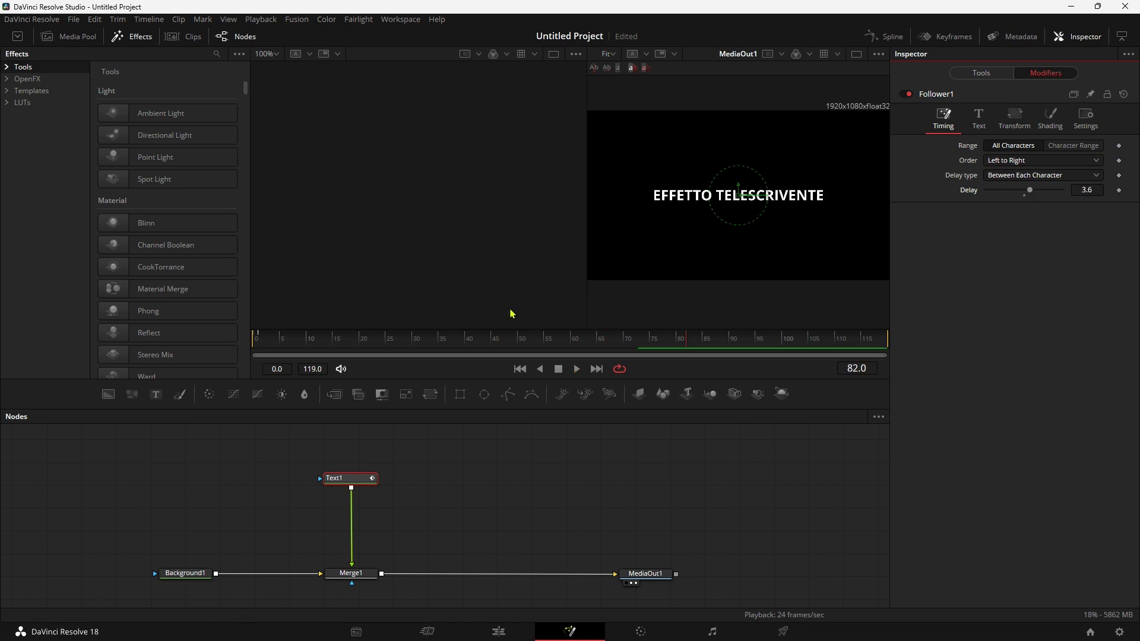
left_click(265, 344)
key("space")
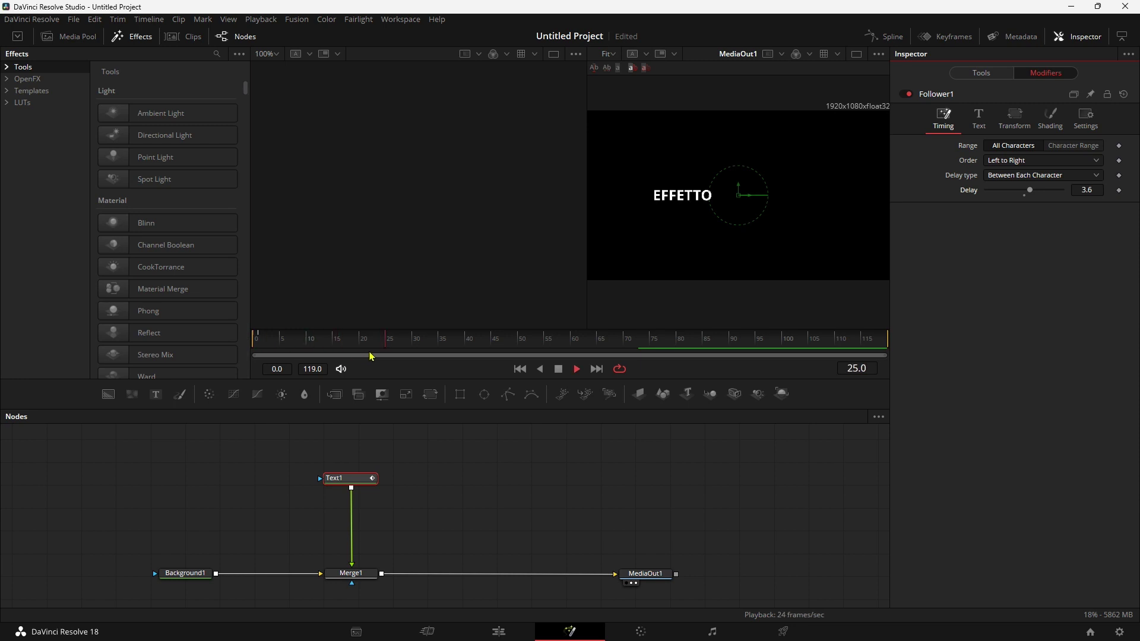
key("space")
left_click(1084, 189)
type("2.65")
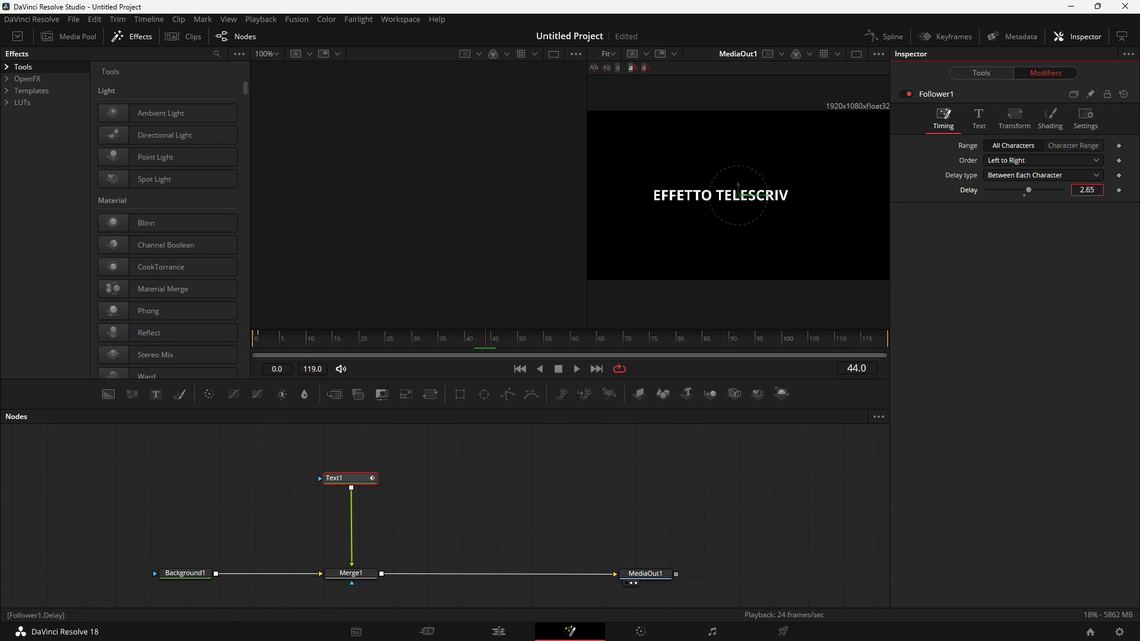
key("Return")
left_click_drag(320, 343, 275, 361)
key("space")
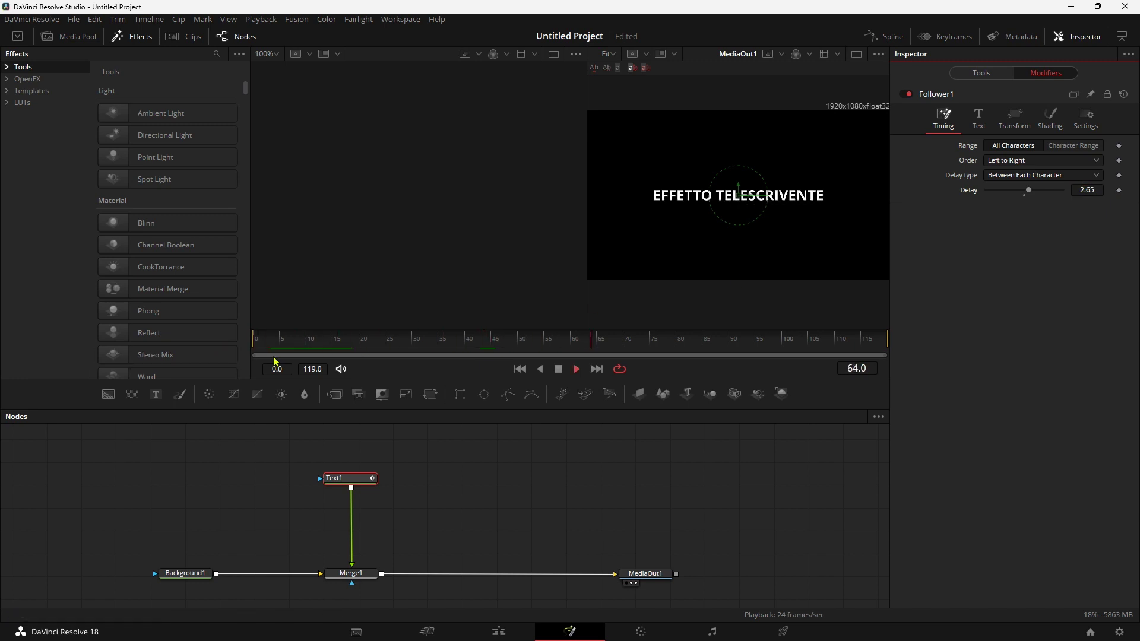
left_click_drag(378, 344, 485, 350)
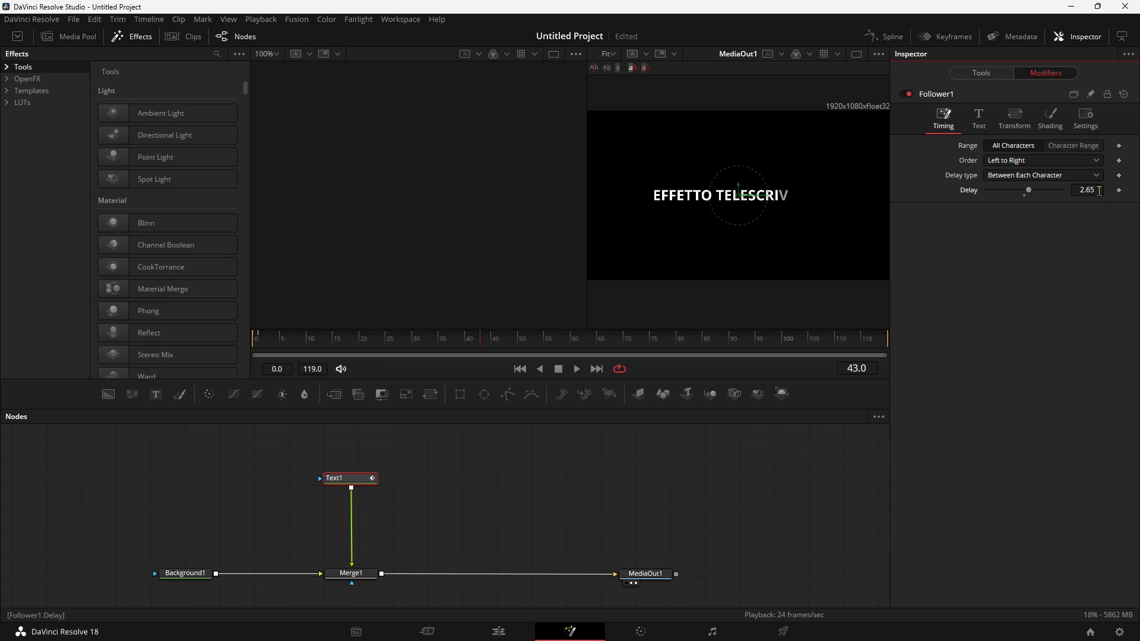
Step: Lower the per-character delay to 1.94 and replay the animation from the first frame
left_click_drag(1098, 190, 1088, 190)
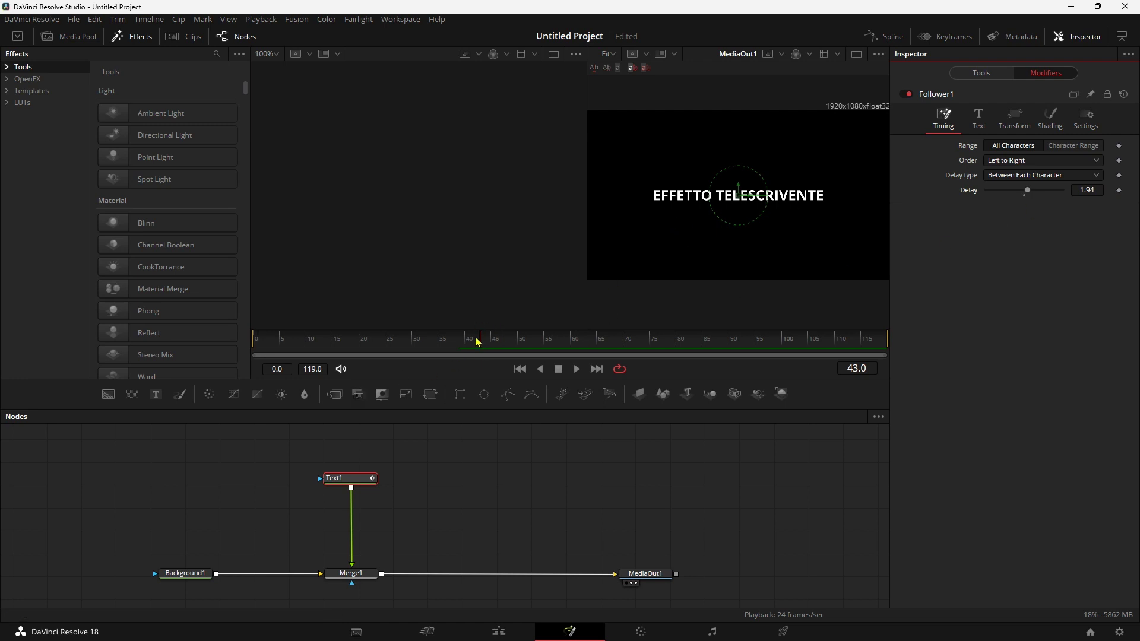
left_click_drag(478, 342, 237, 342)
key("space")
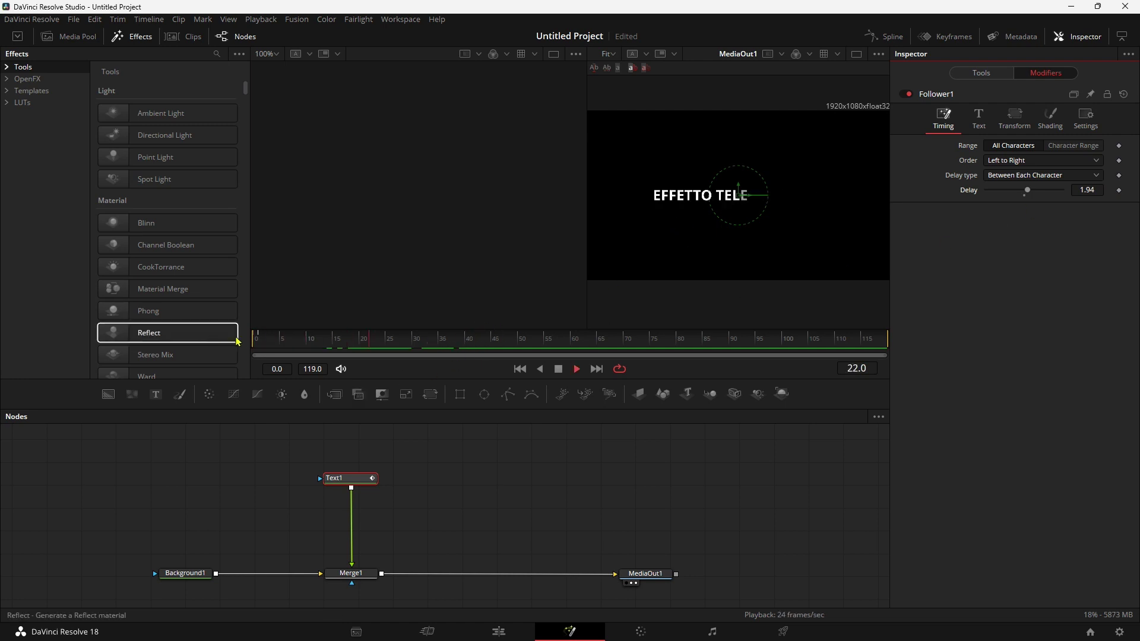
key("space")
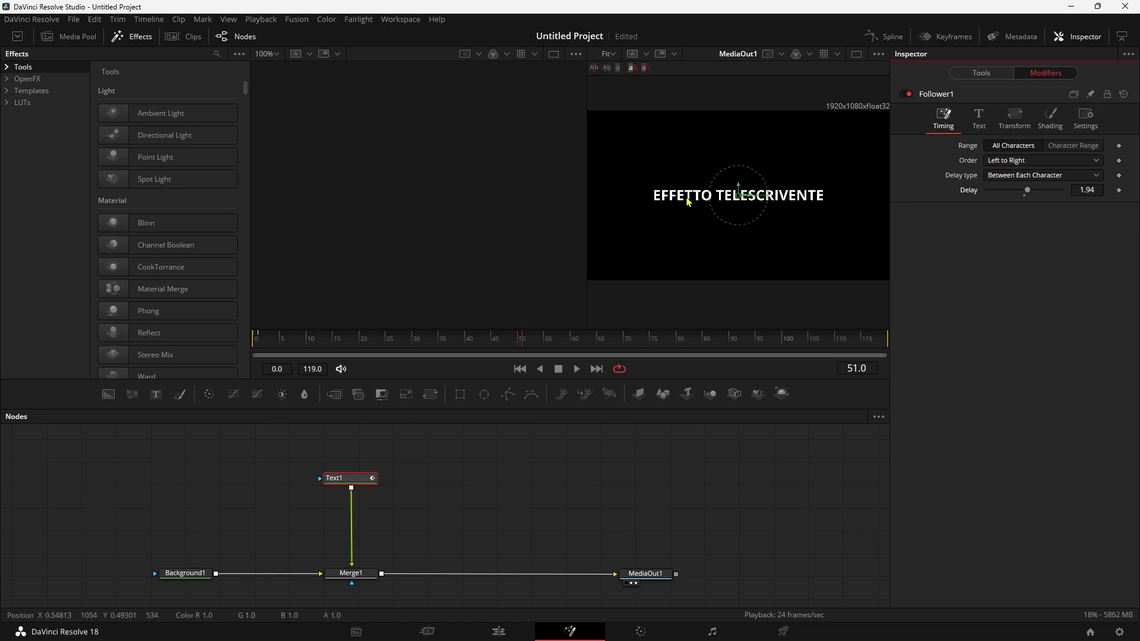
left_click_drag(386, 342, 229, 342)
key("space")
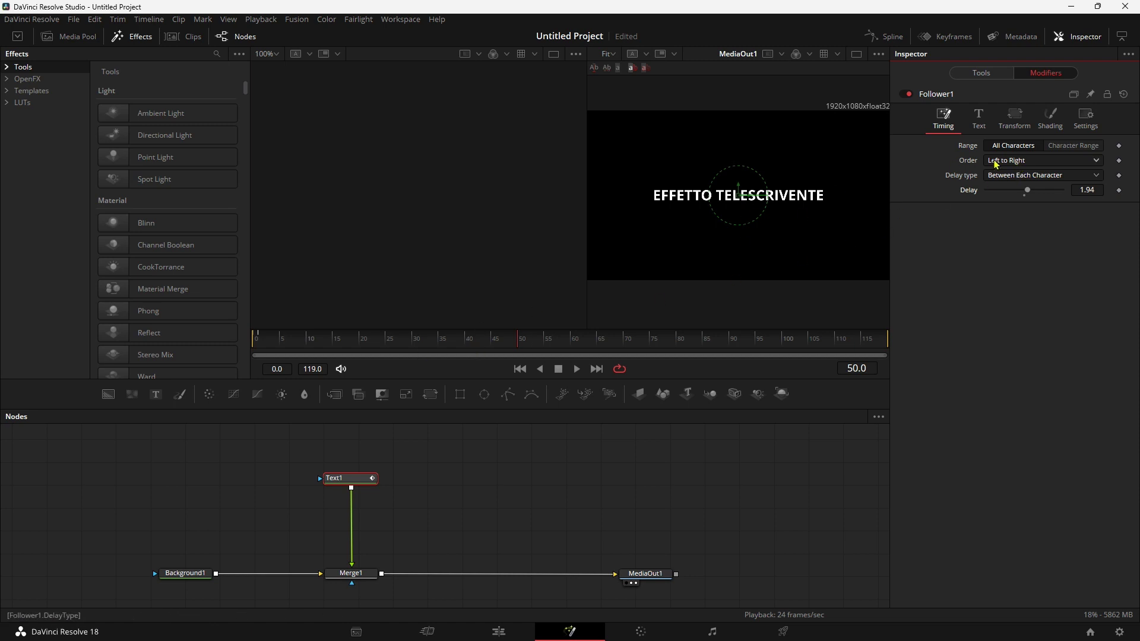
Step: Switch the character Order to Right to Left and preview it from the start
left_click(1022, 162)
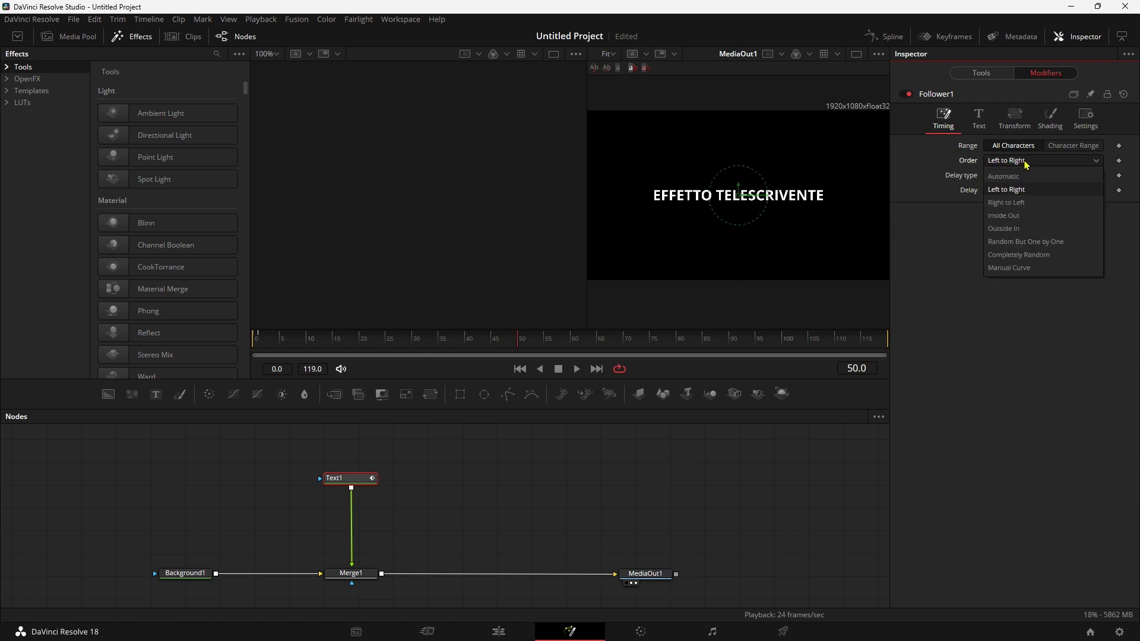
left_click(1016, 203)
left_click_drag(295, 344, 226, 342)
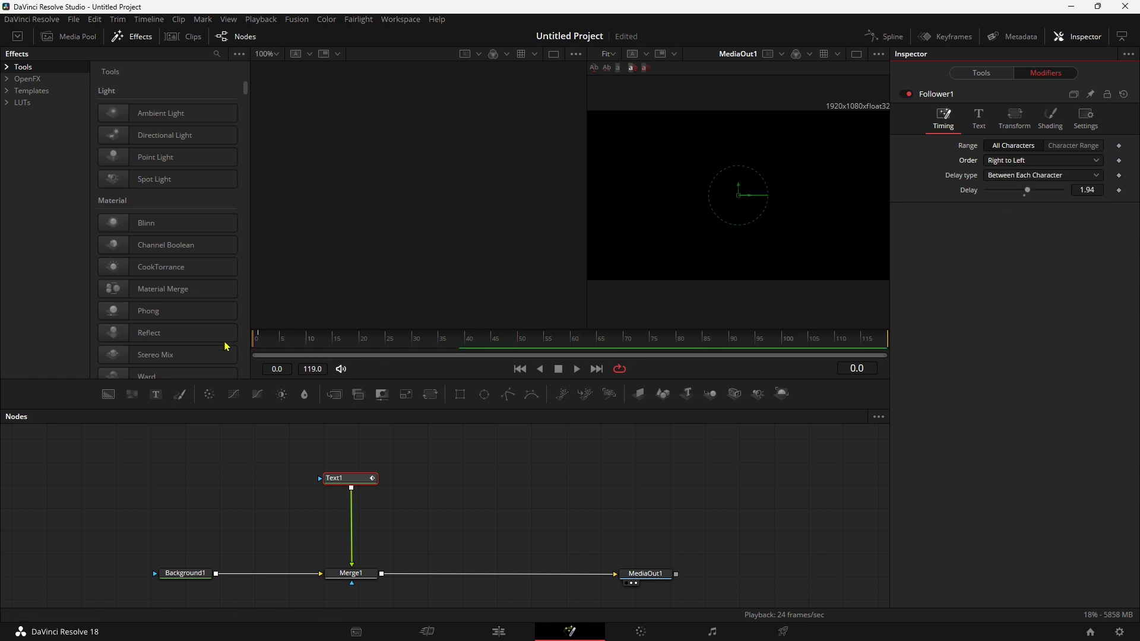
key("space")
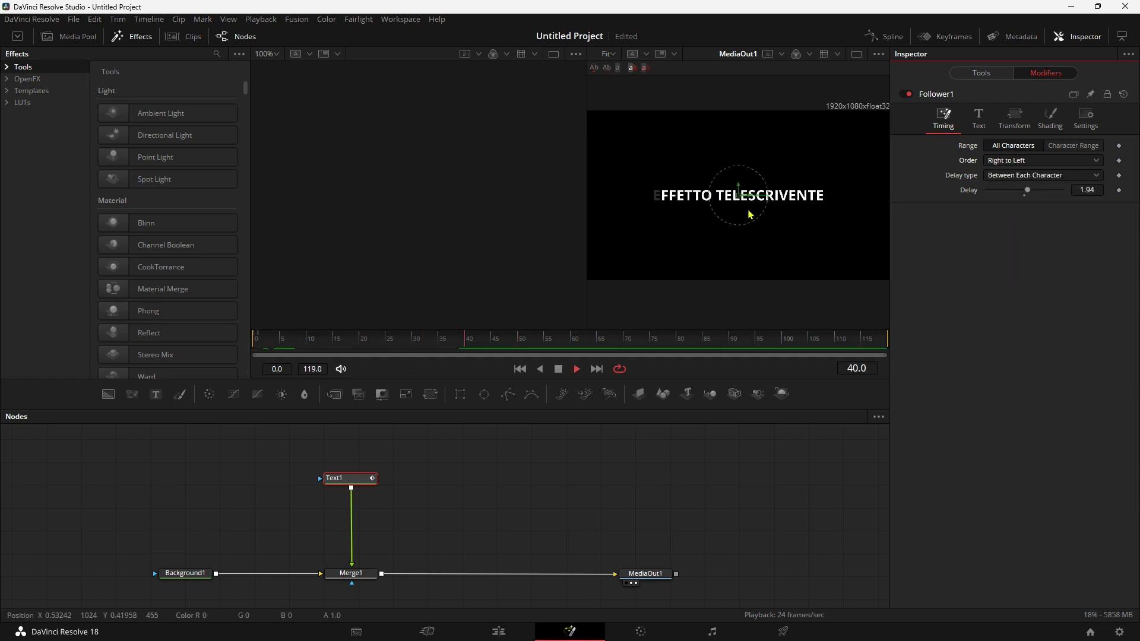
left_click(285, 340)
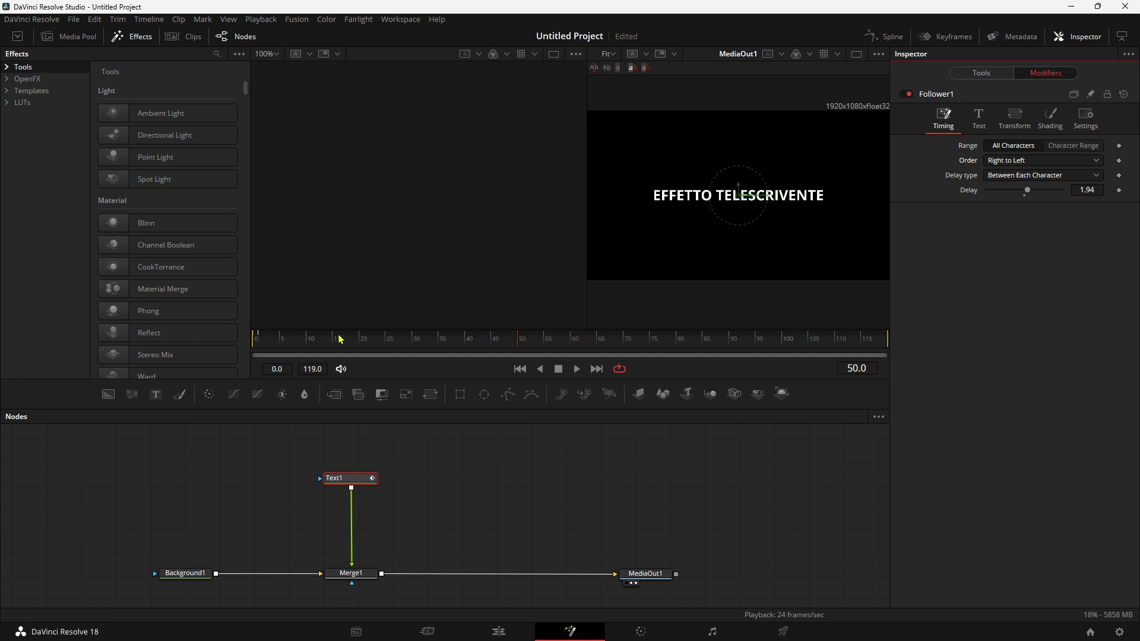
left_click_drag(340, 340, 237, 344)
key("space")
key("space")
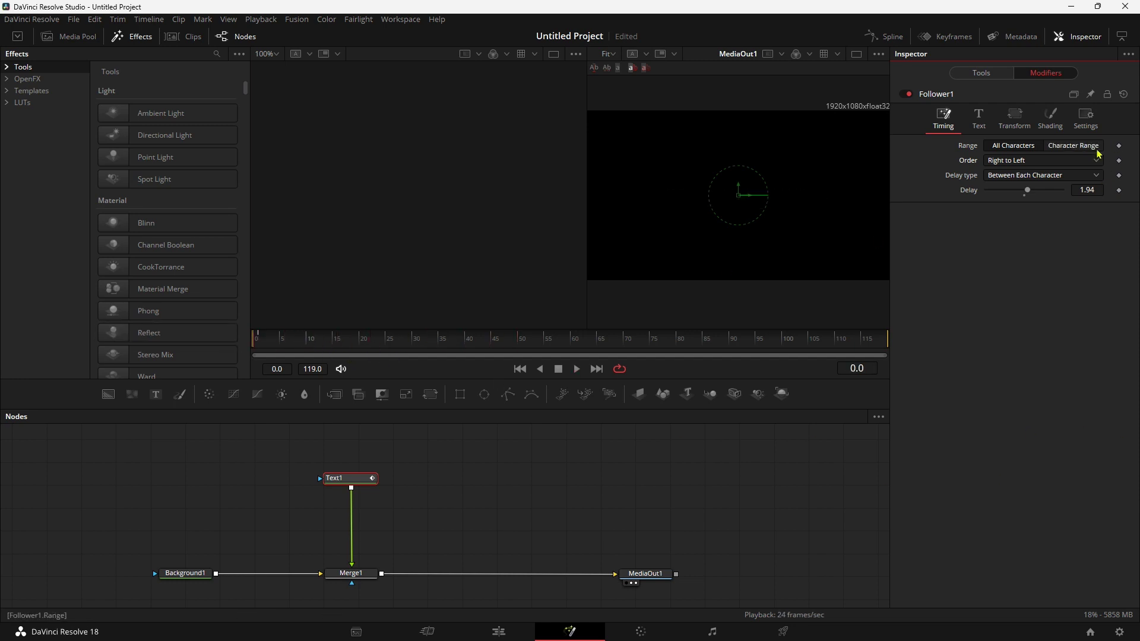
Step: Change the Order to Inside Out and replay the animation from frame 0
left_click(1036, 161)
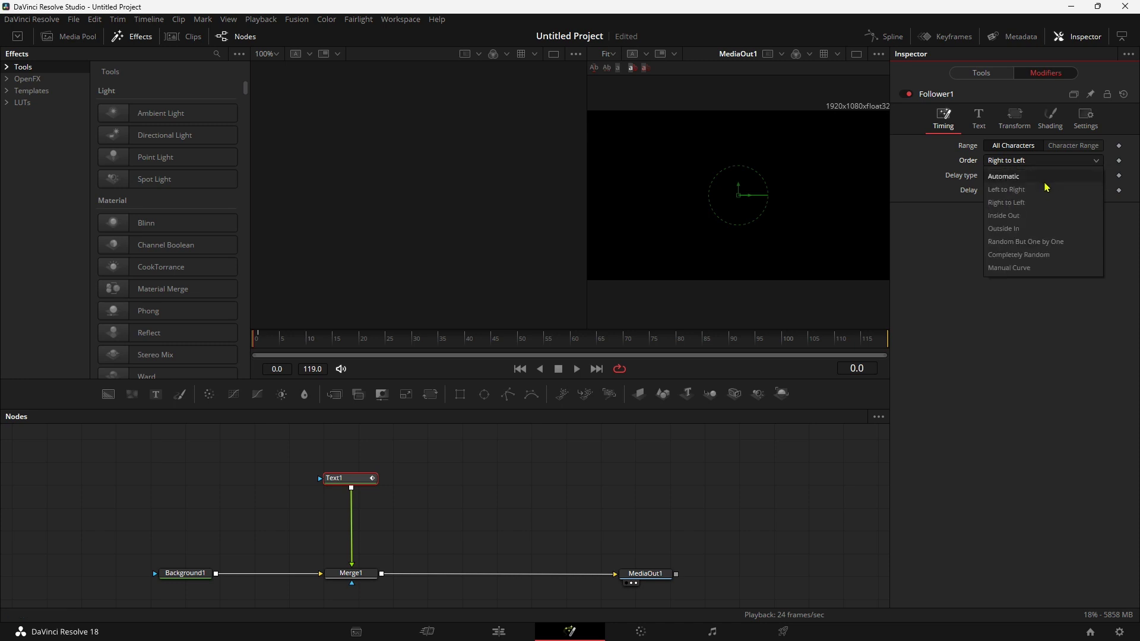
left_click(1015, 216)
key("space")
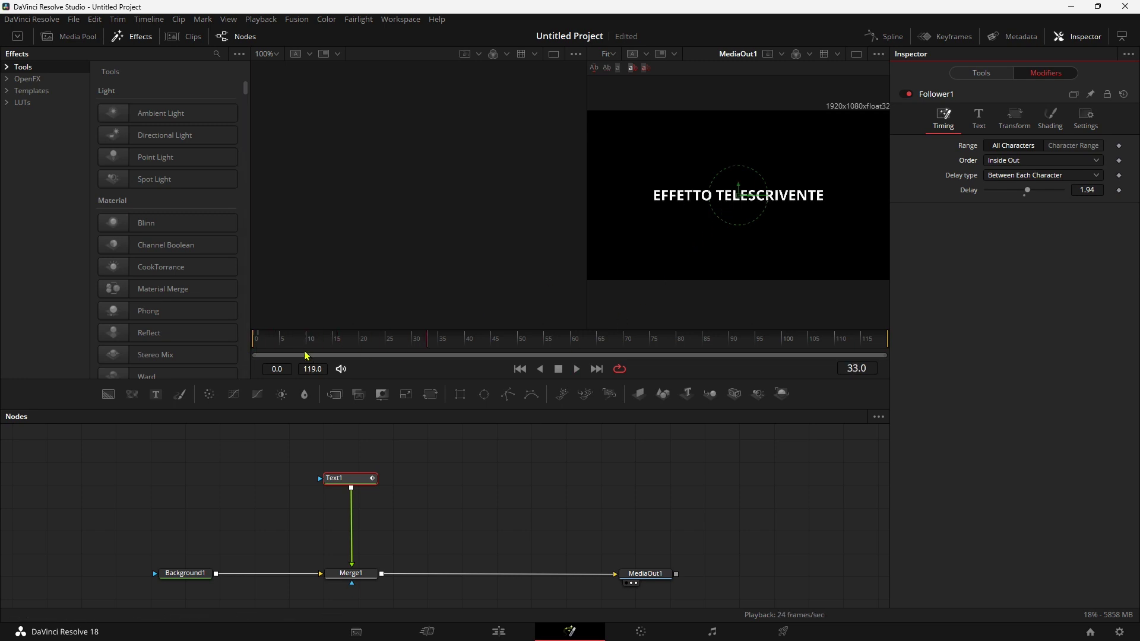
left_click_drag(297, 340, 234, 339)
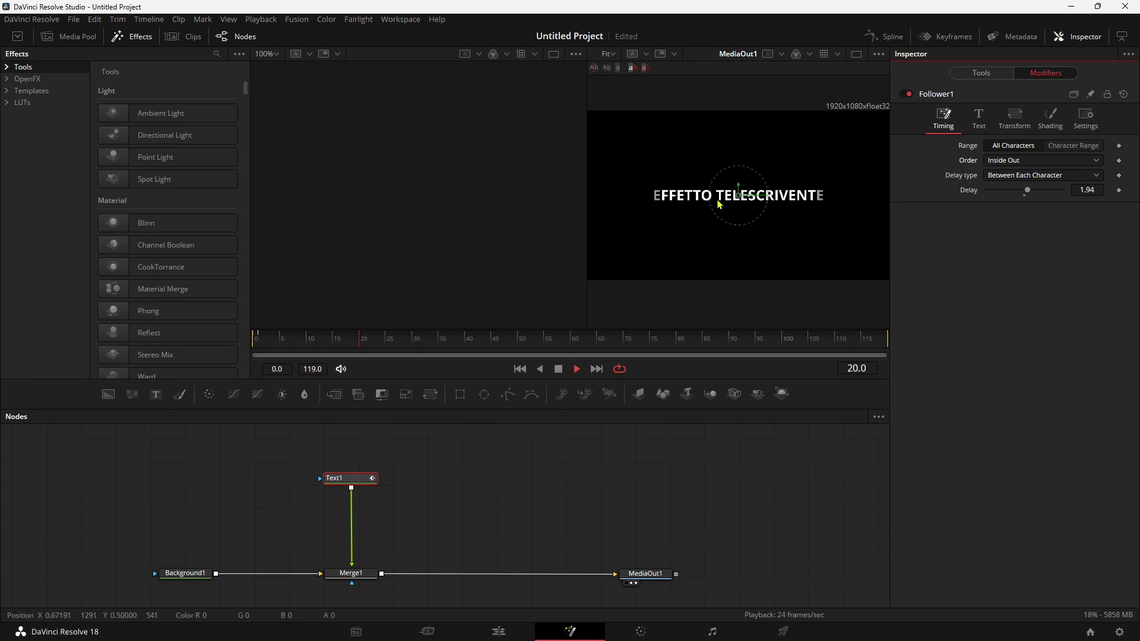
left_click_drag(303, 339, 250, 340)
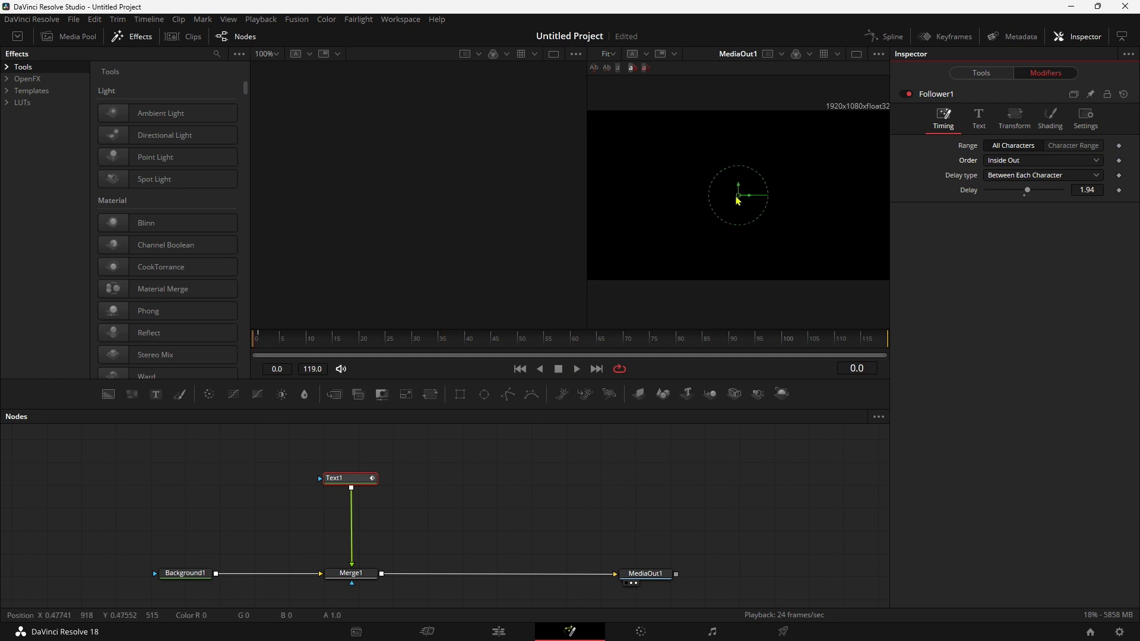
key("space")
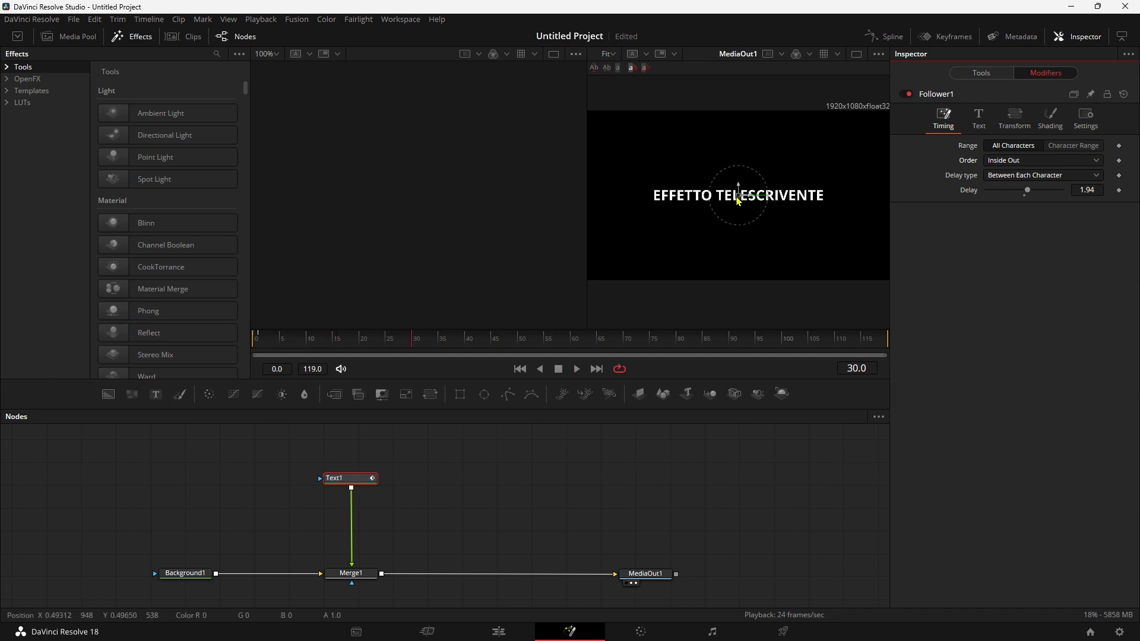
left_click_drag(306, 341, 238, 340)
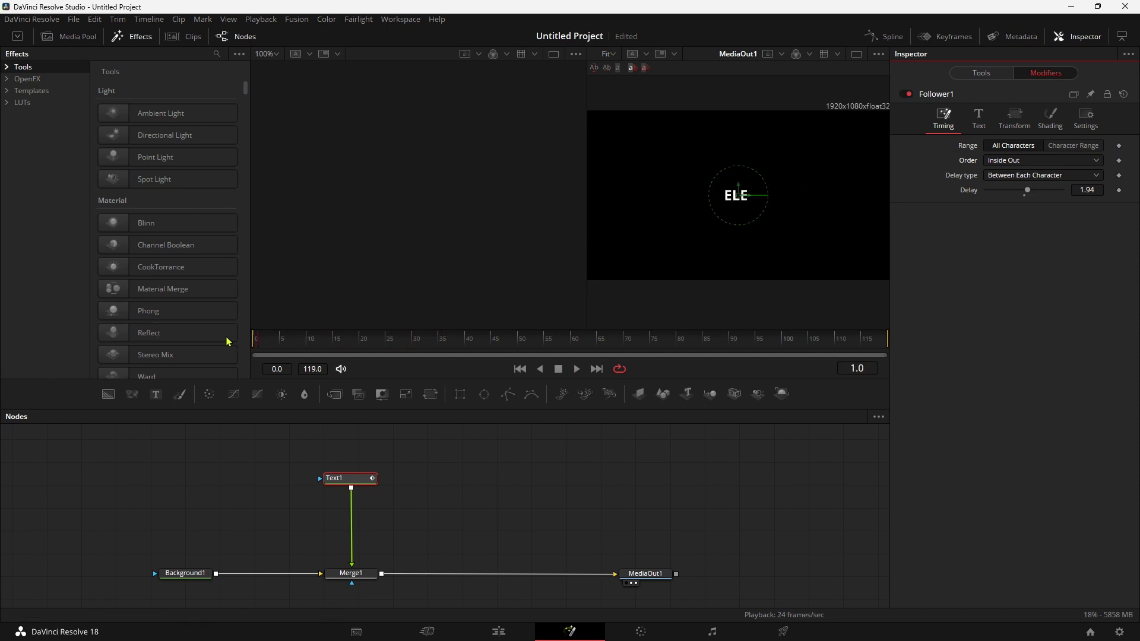
Step: Preview the Outside In and Random One By One character orders
left_click(1013, 163)
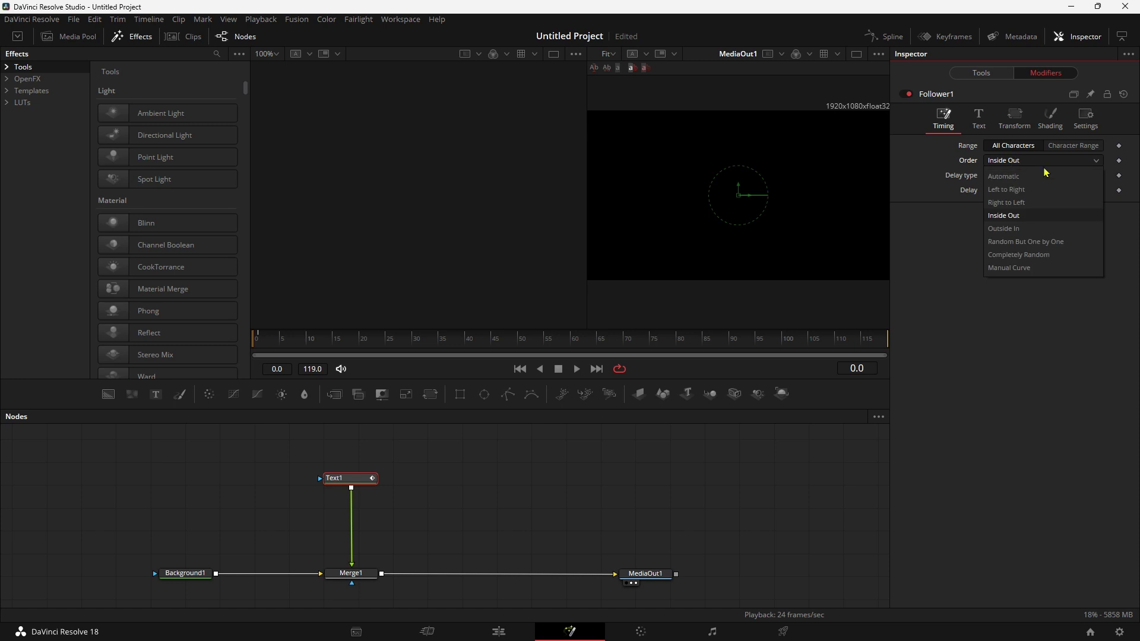
left_click(1002, 231)
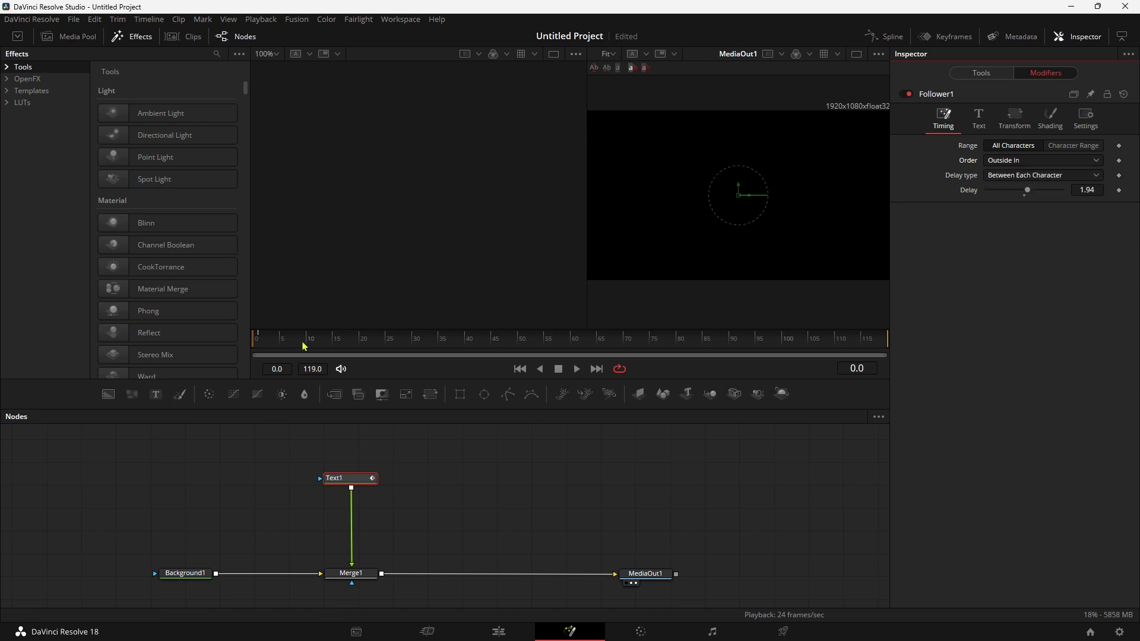
left_click(576, 369)
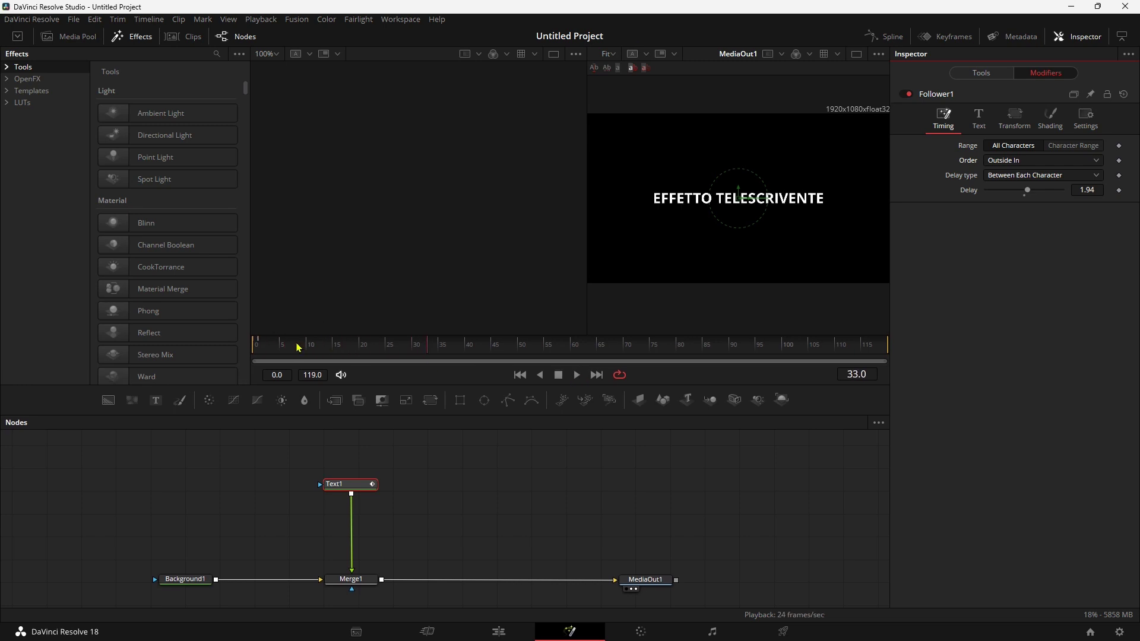
key("space")
left_click(1036, 161)
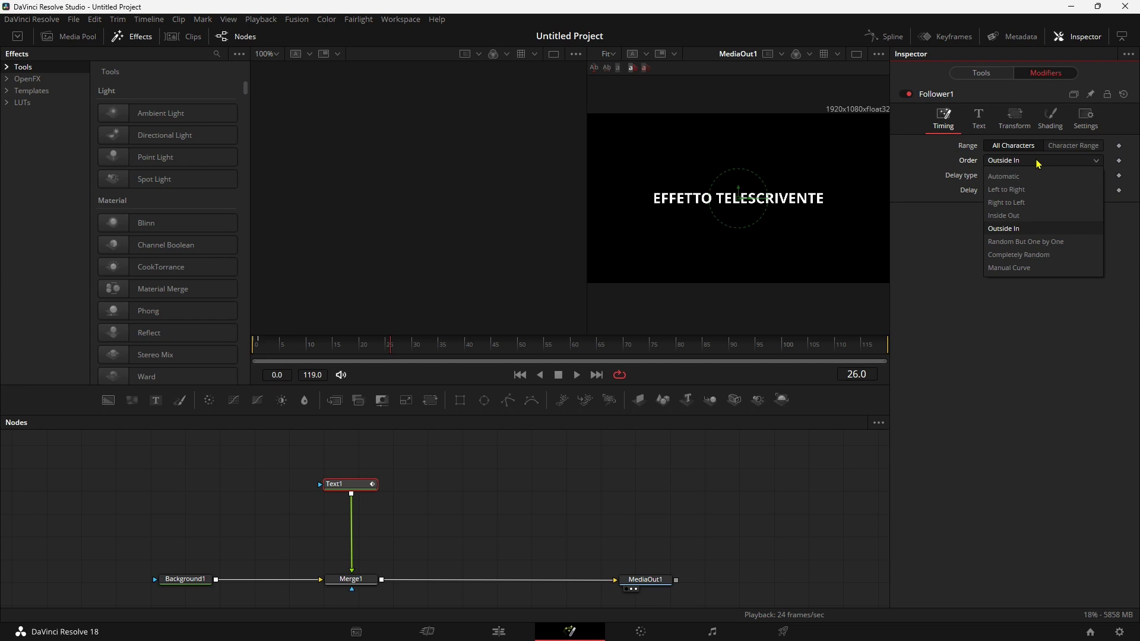
left_click(1051, 242)
key("space")
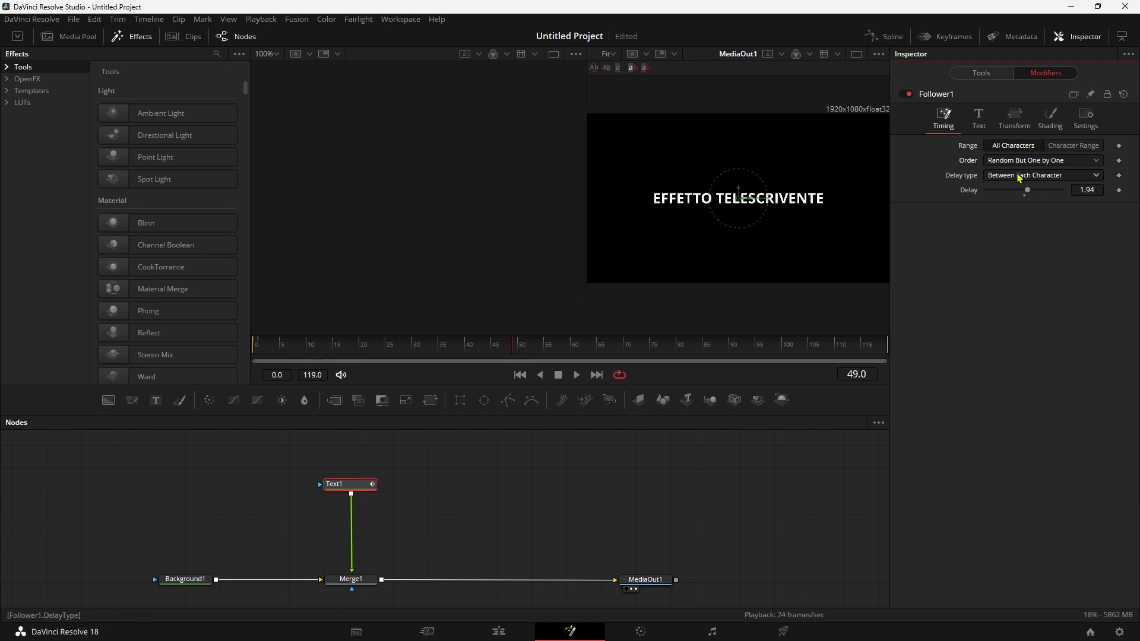
Step: Try the Completely Random order and preview it from the start
left_click(1047, 162)
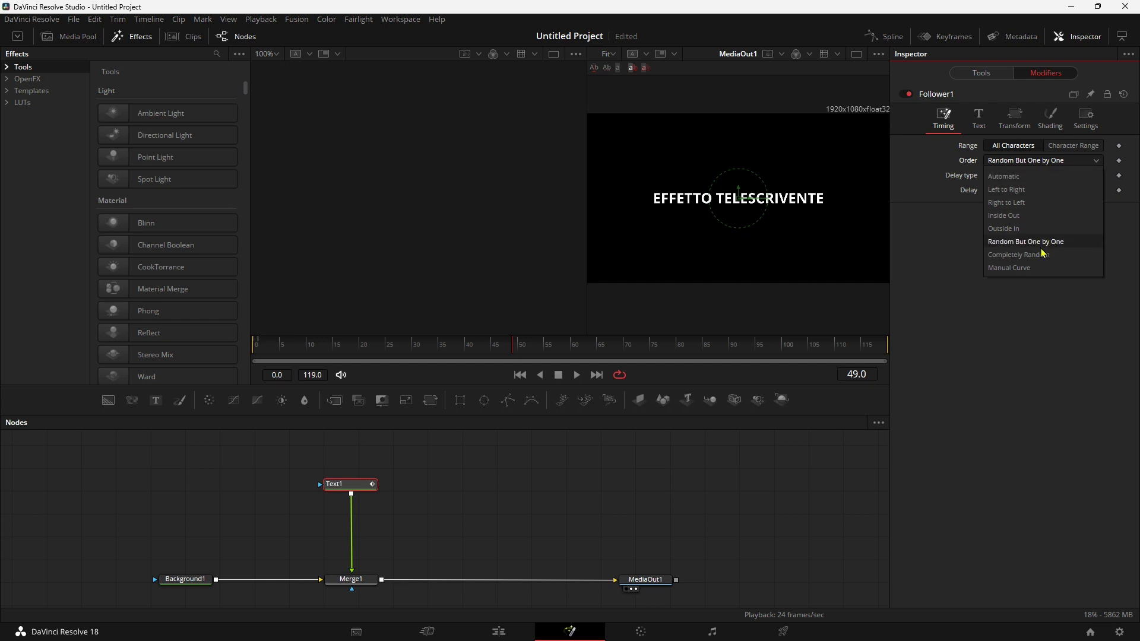
left_click(1039, 255)
left_click(261, 350)
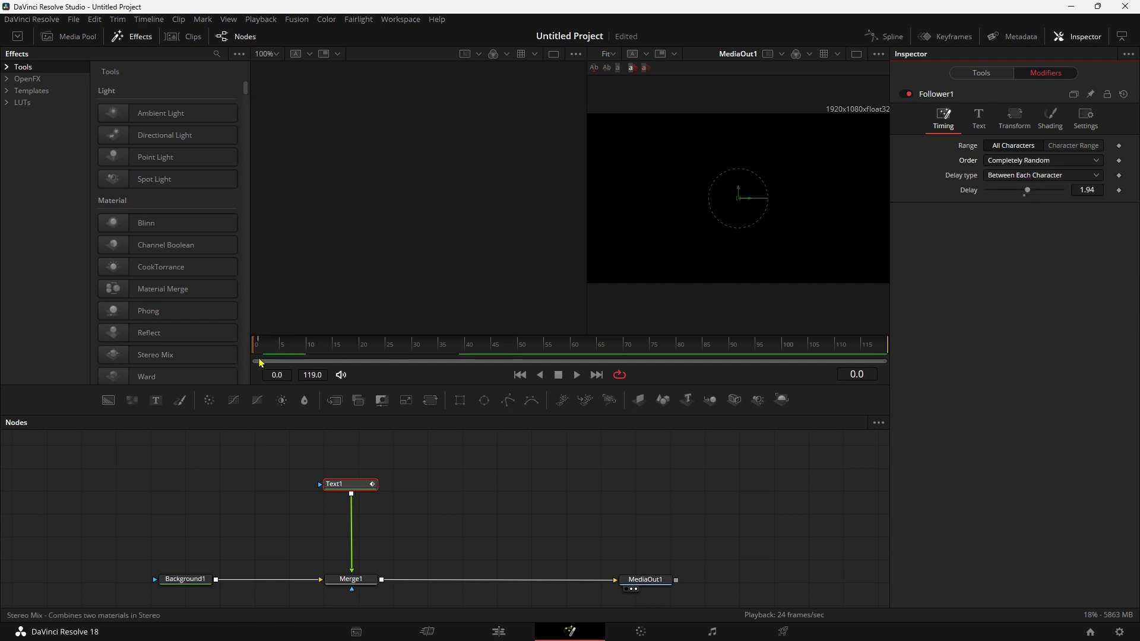
key("space")
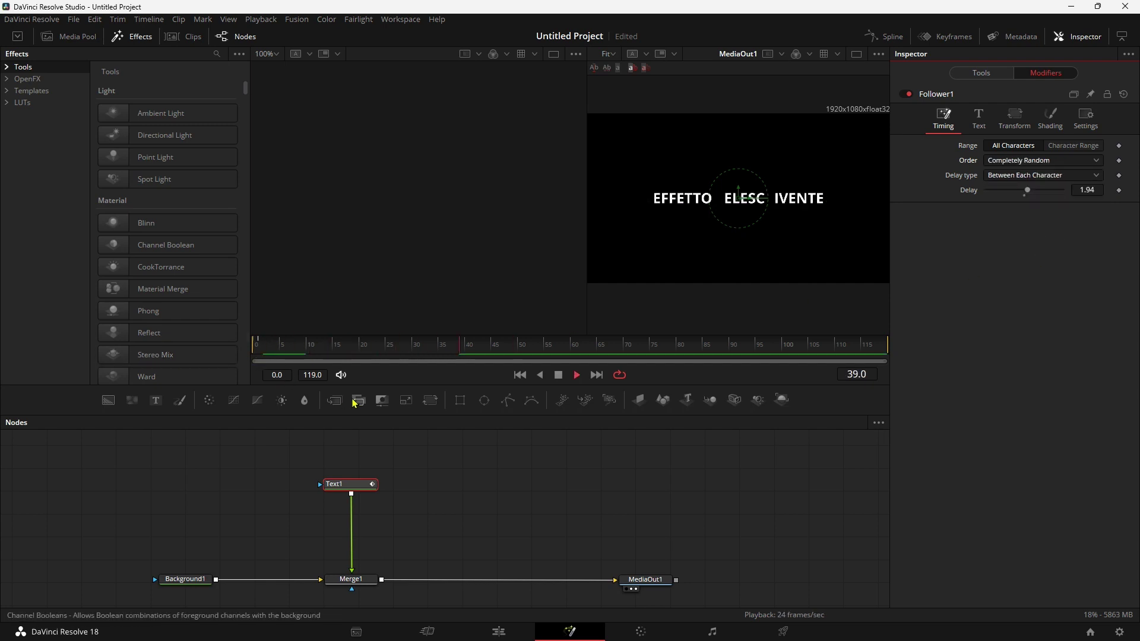
key("space")
left_click(257, 345)
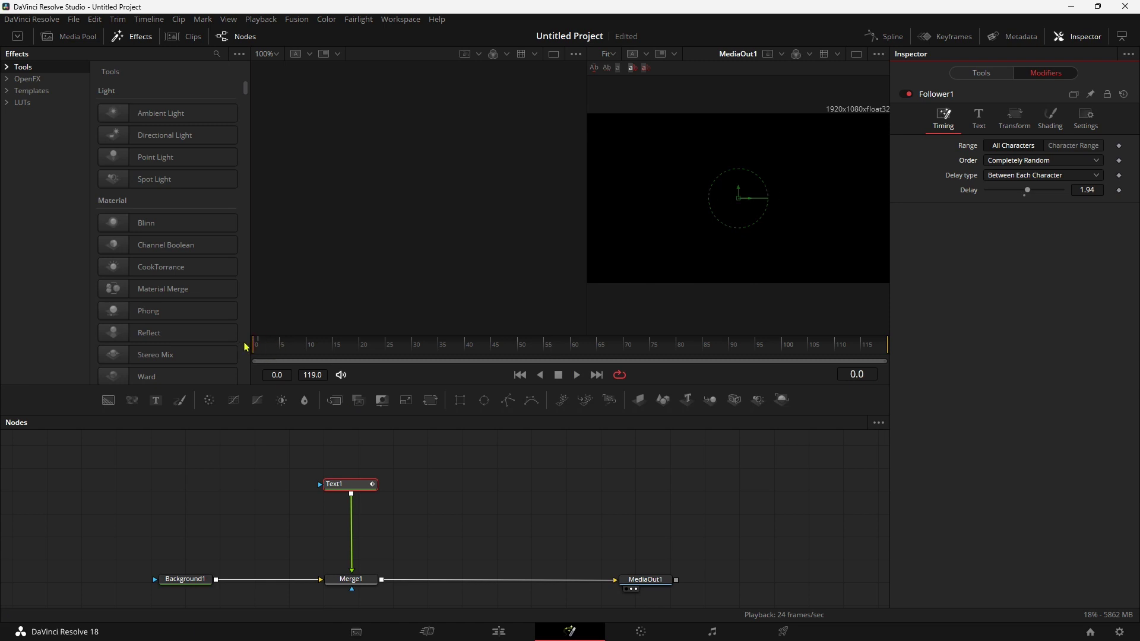
Step: Try the Manual Curve order, then undo back to Left to Right and preview
left_click(1050, 177)
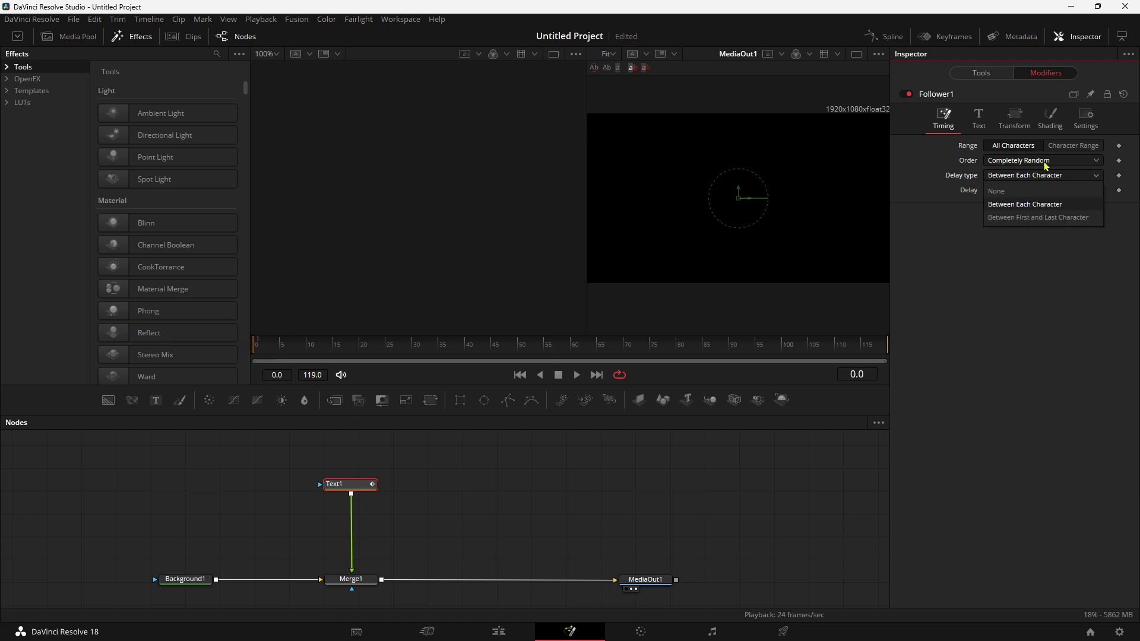
left_click(1046, 162)
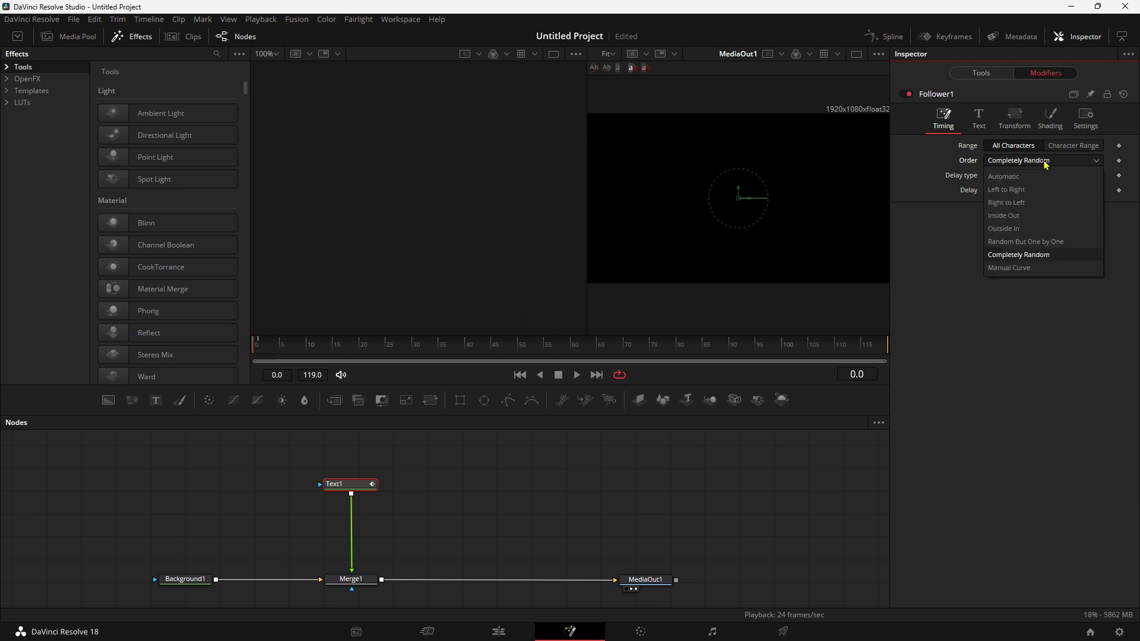
left_click(1028, 269)
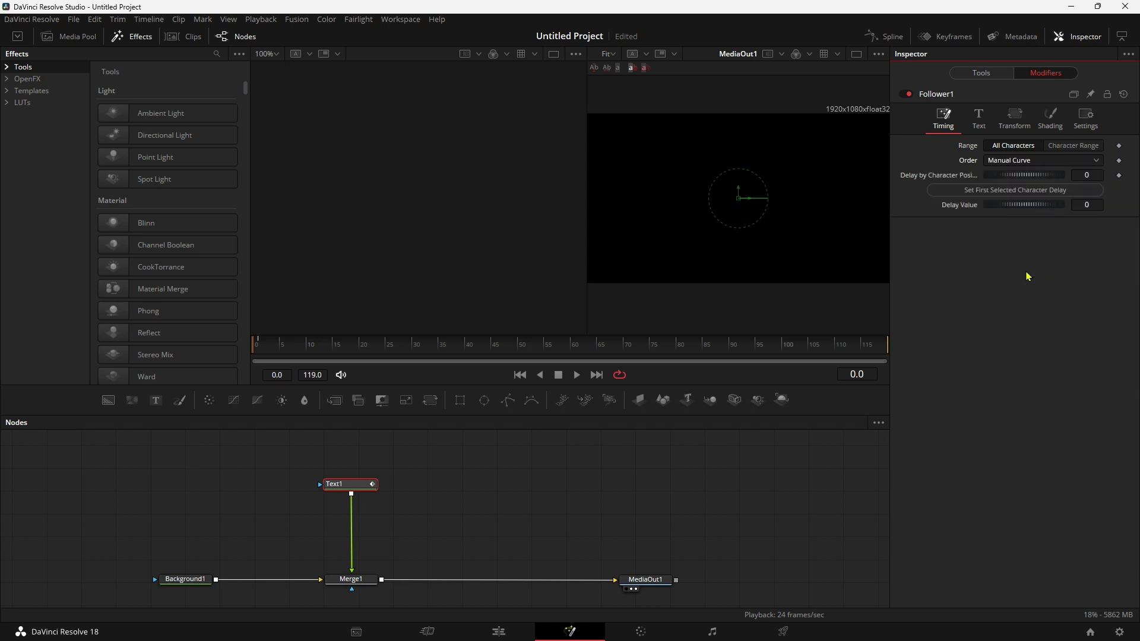
key("space")
key("ctrl+z")
key("space")
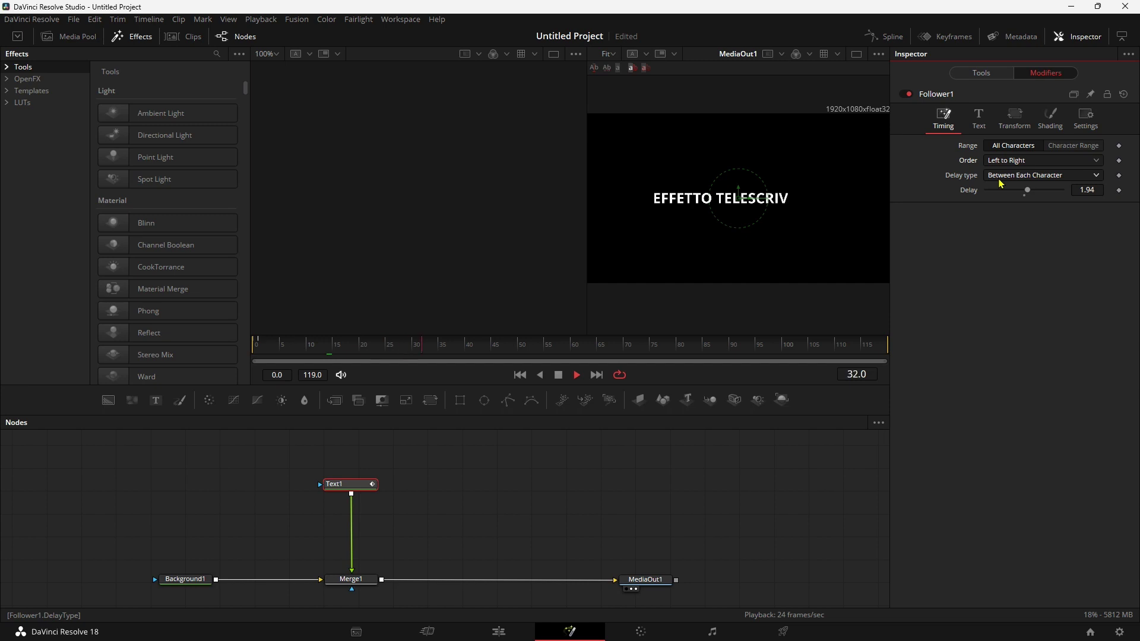
key("space")
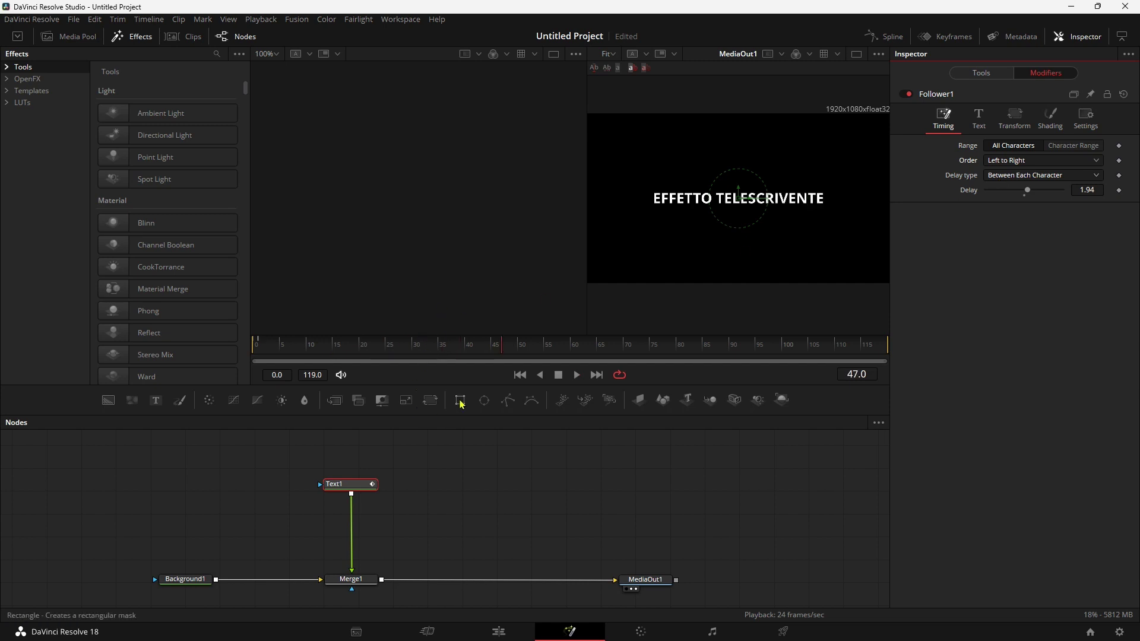
Step: Replay the Left to Right typewriter animation from the first frame
left_click(249, 358)
key("space")
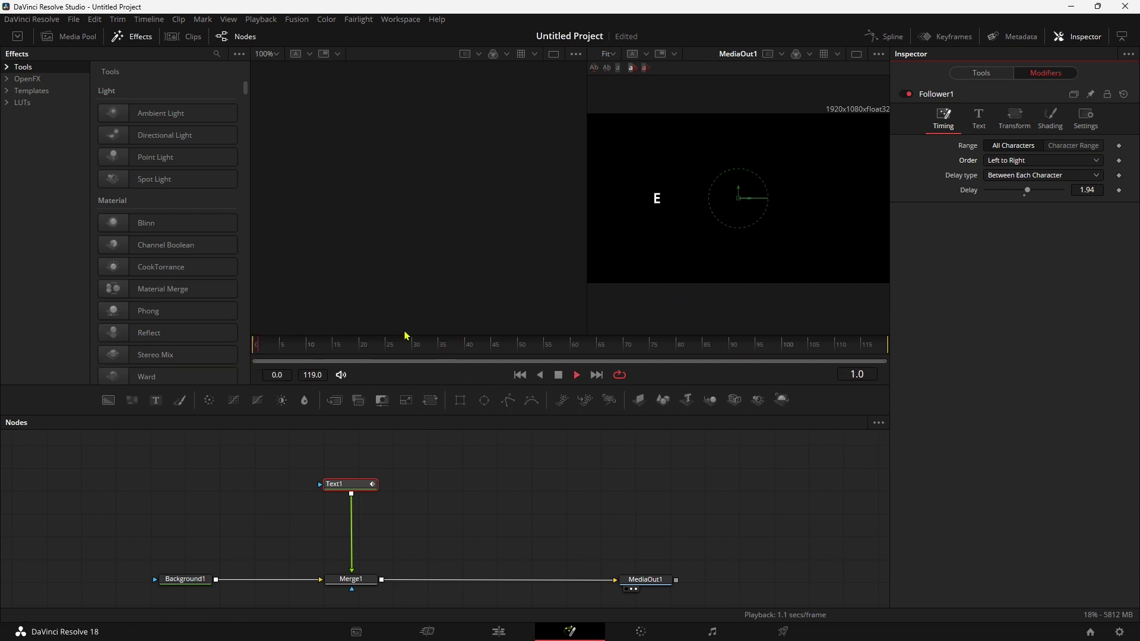
key("space")
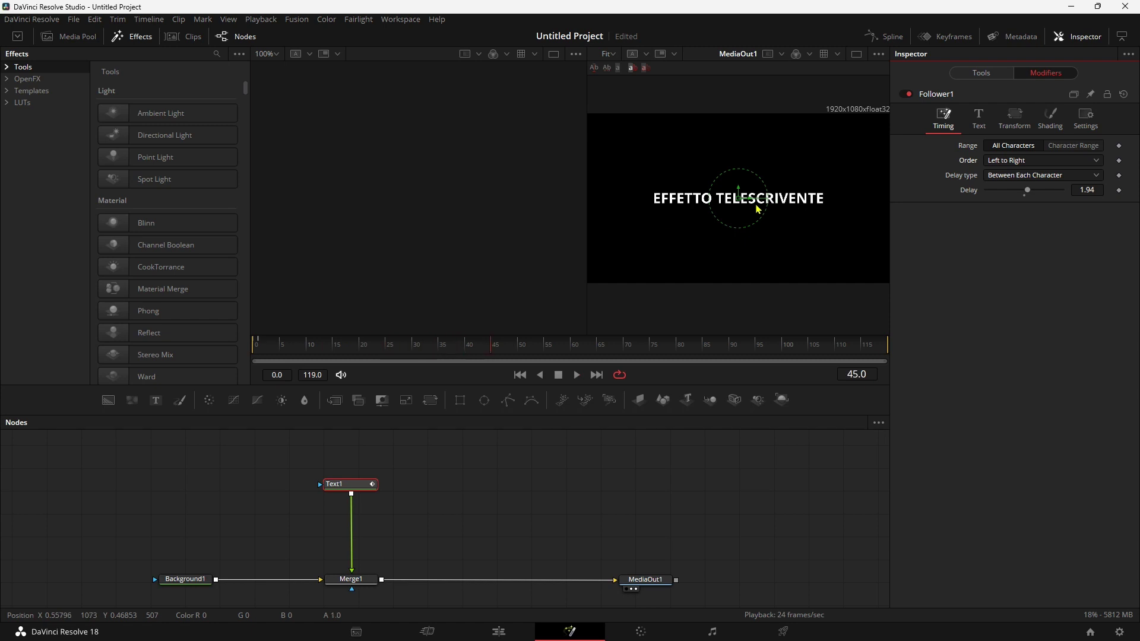
left_click(251, 354)
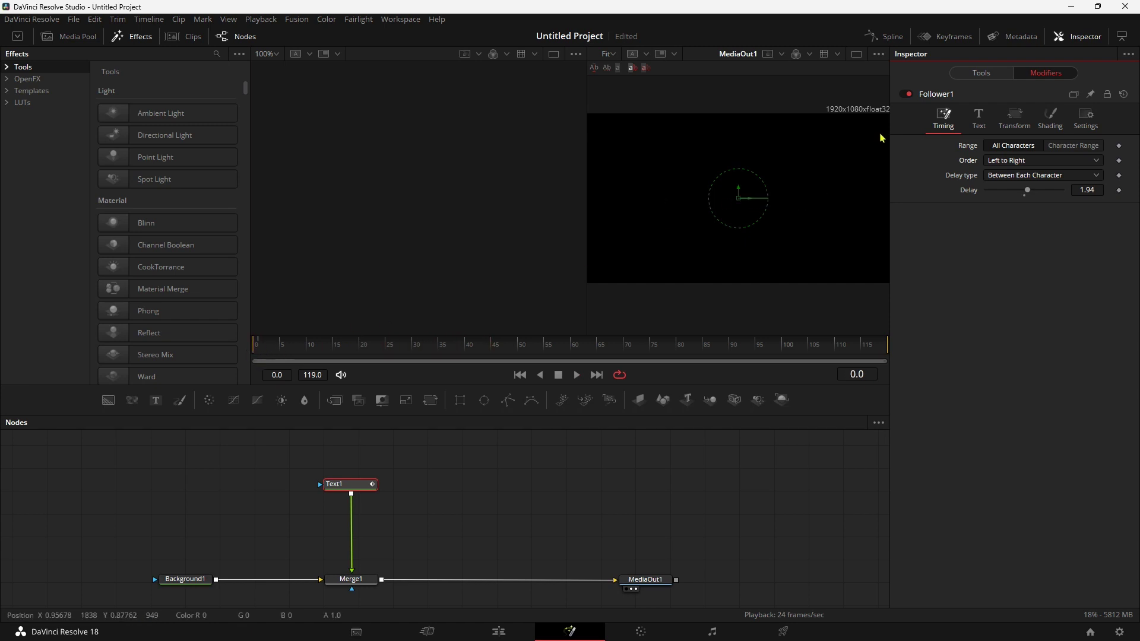
left_click(979, 118)
Step: Replace the Follower's text with CIAO and preview the reveal from frame 0
left_click_drag(1000, 167, 891, 162)
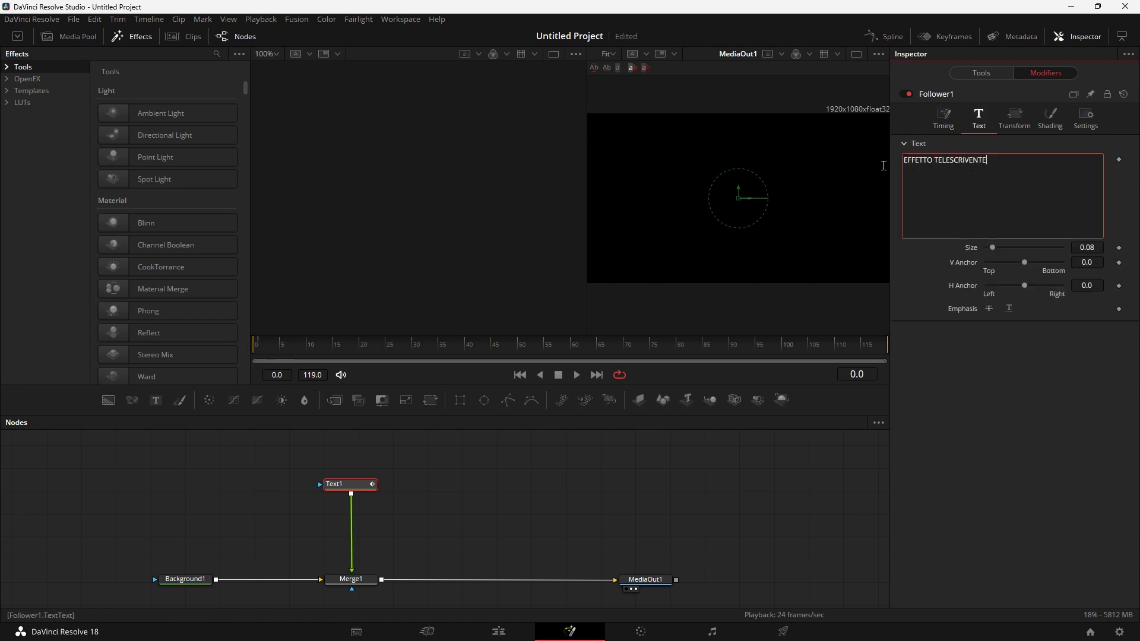
type("CIAO")
left_click(577, 375)
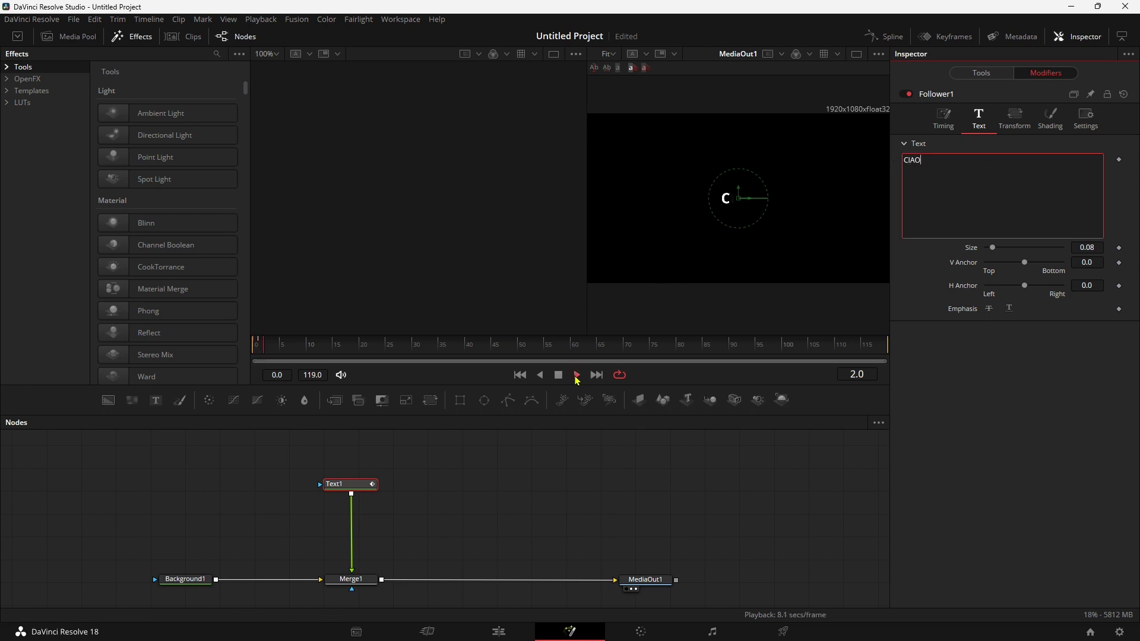
left_click(558, 374)
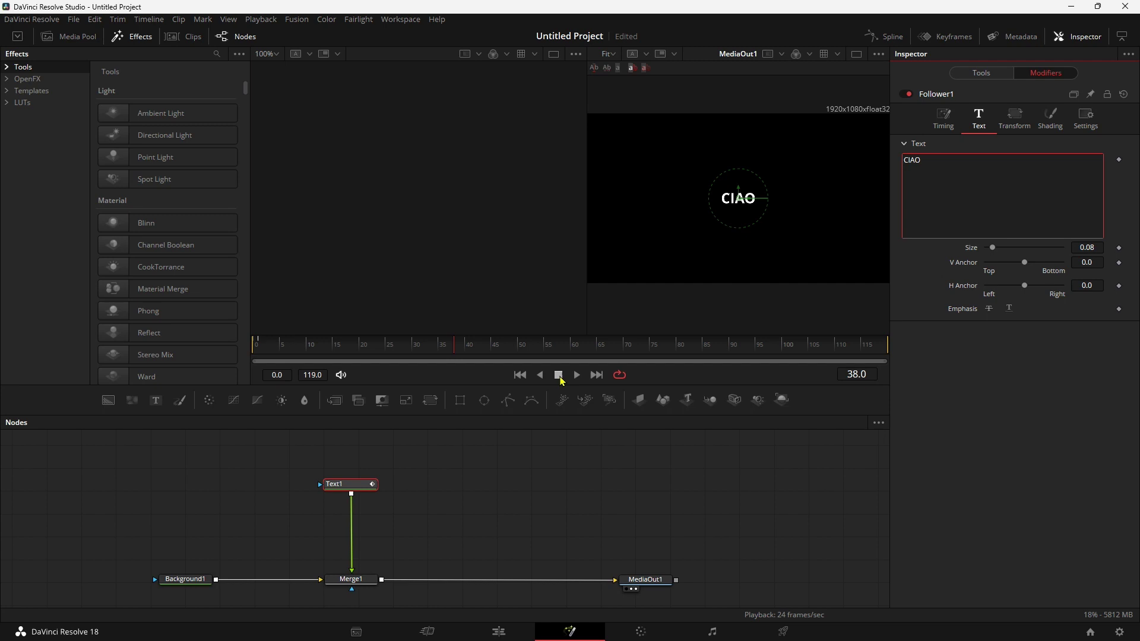
left_click(520, 374)
left_click(577, 374)
key("Home")
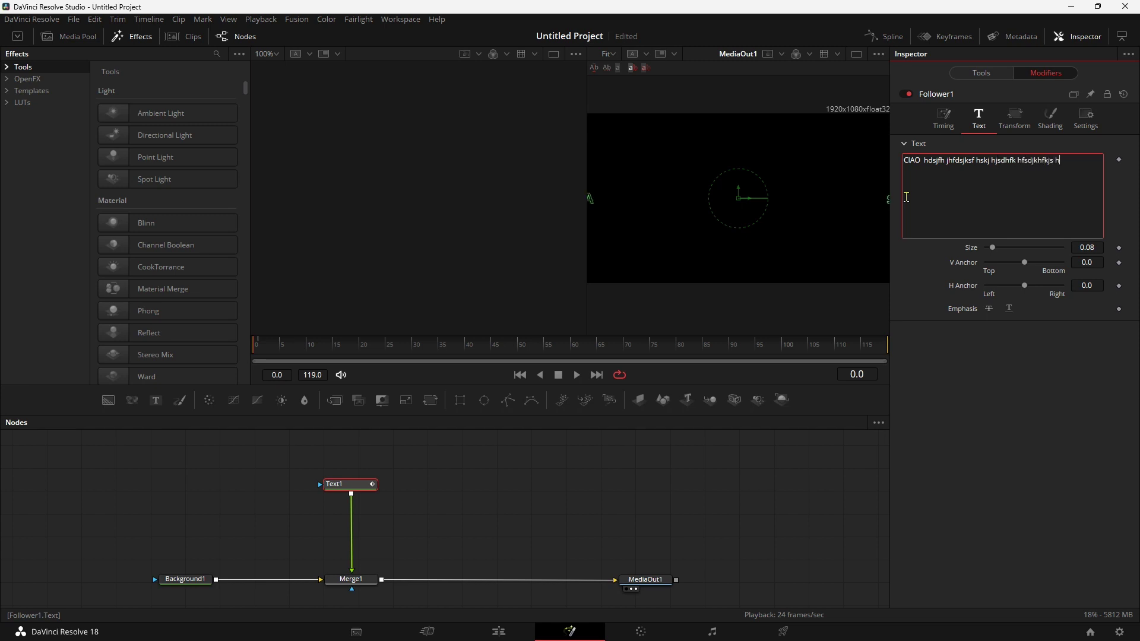
Step: Add the test string 'jkfdsh' to lengthen the text and preview it
type("jkfdsh")
left_click(578, 376)
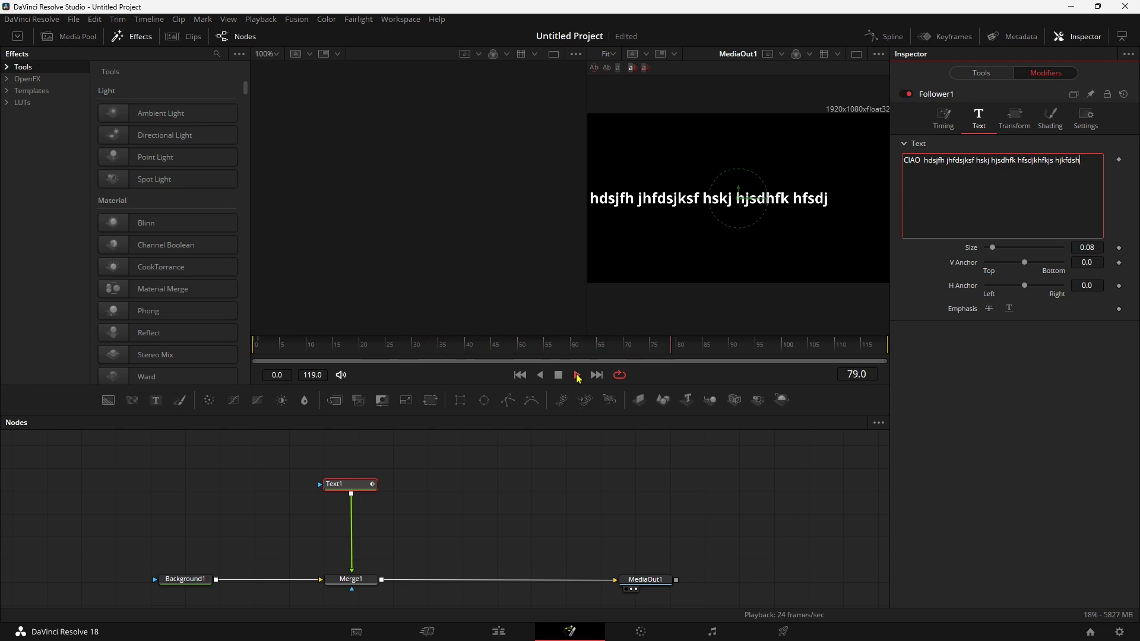
left_click(558, 375)
left_click(520, 375)
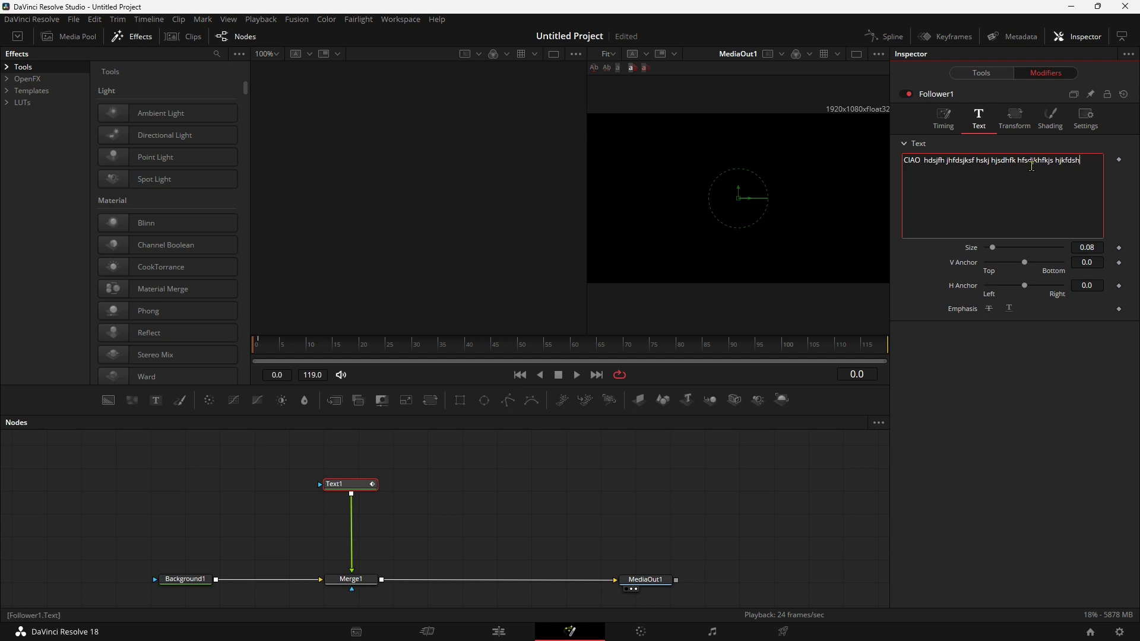
Step: Retype the text as EFFETTO TELESCRIVENTE and scrub to frame 49 to see it complete
left_click(1085, 159)
left_click_drag(1051, 159, 913, 160)
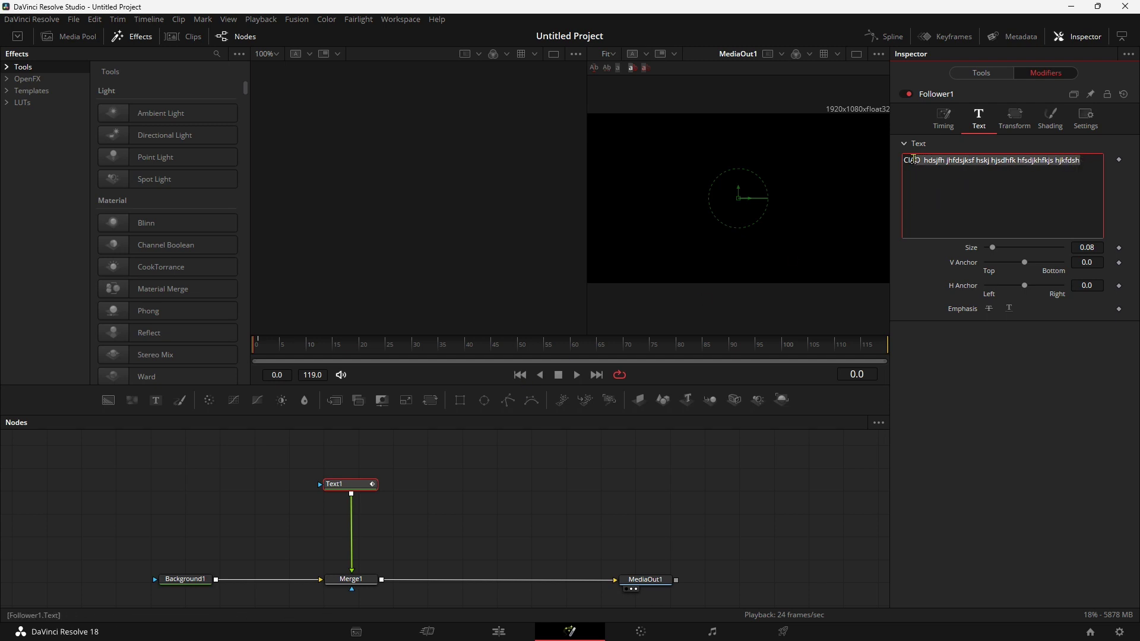
type("EFFETTO TELESCRIVENTE")
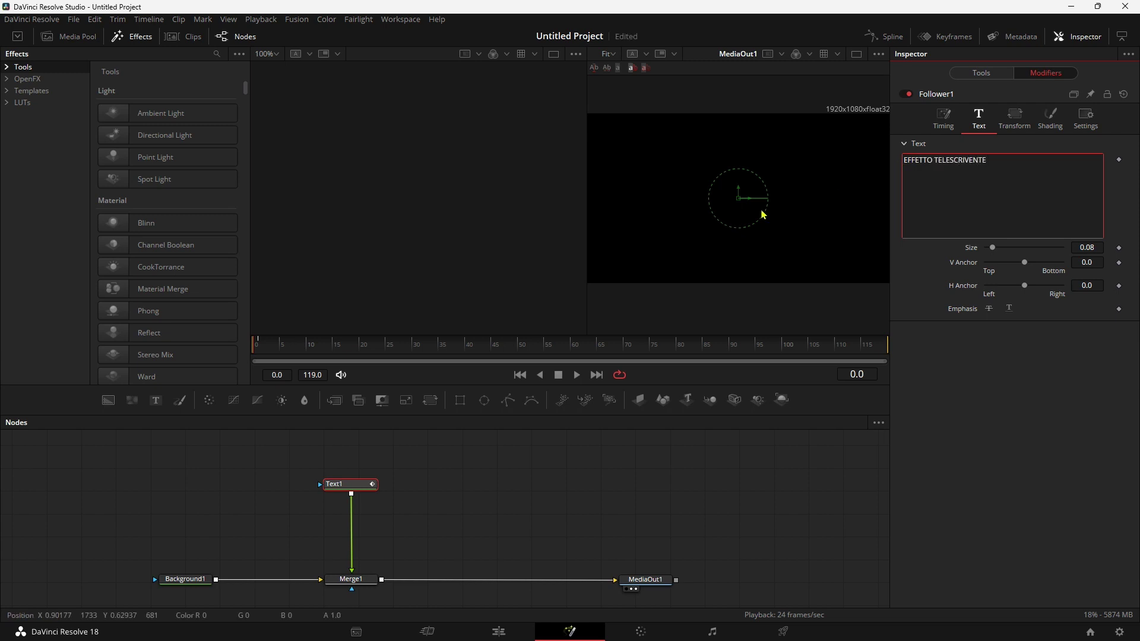
left_click_drag(316, 348, 511, 344)
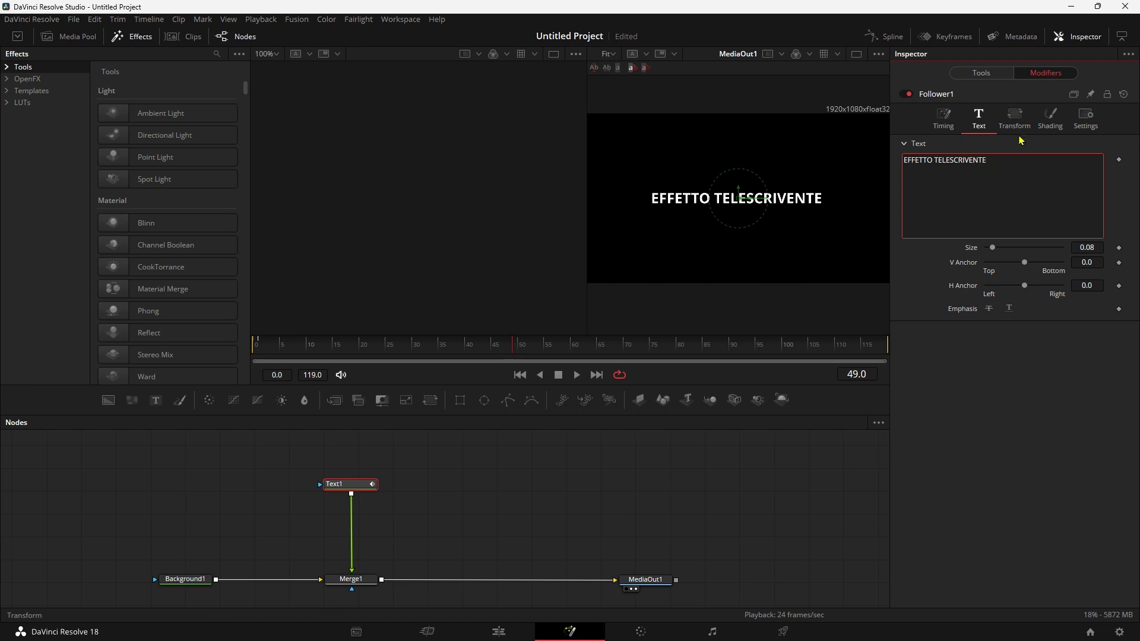
Step: Set Follower1's shading Color to bright green: Red 0.224, Green 1.0, Blue 0.0
left_click(1056, 124)
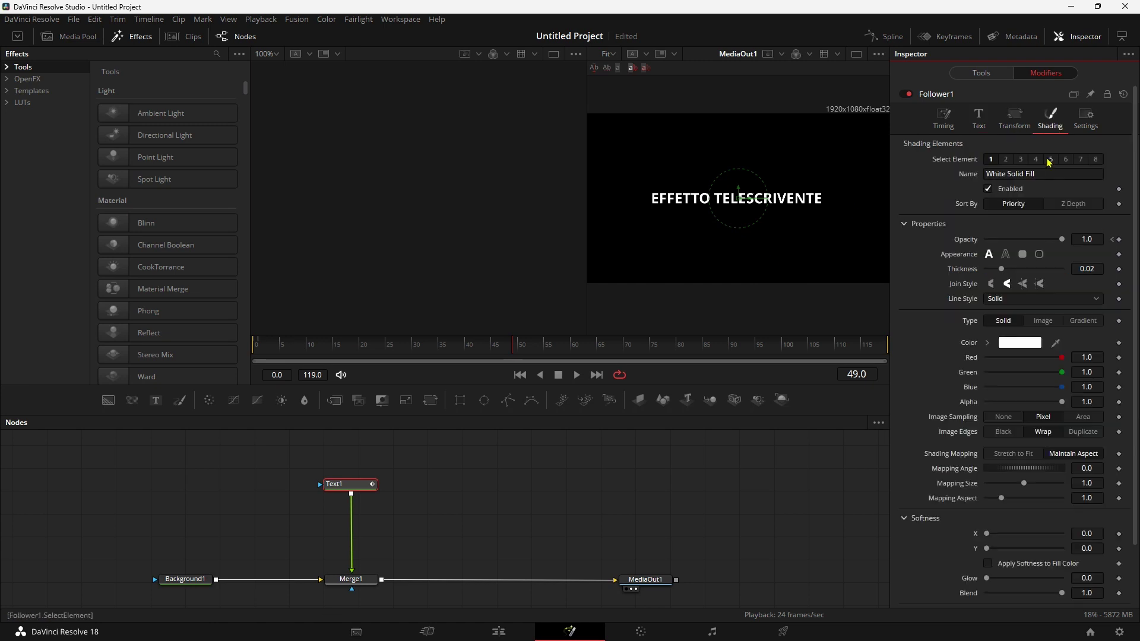
left_click(1022, 343)
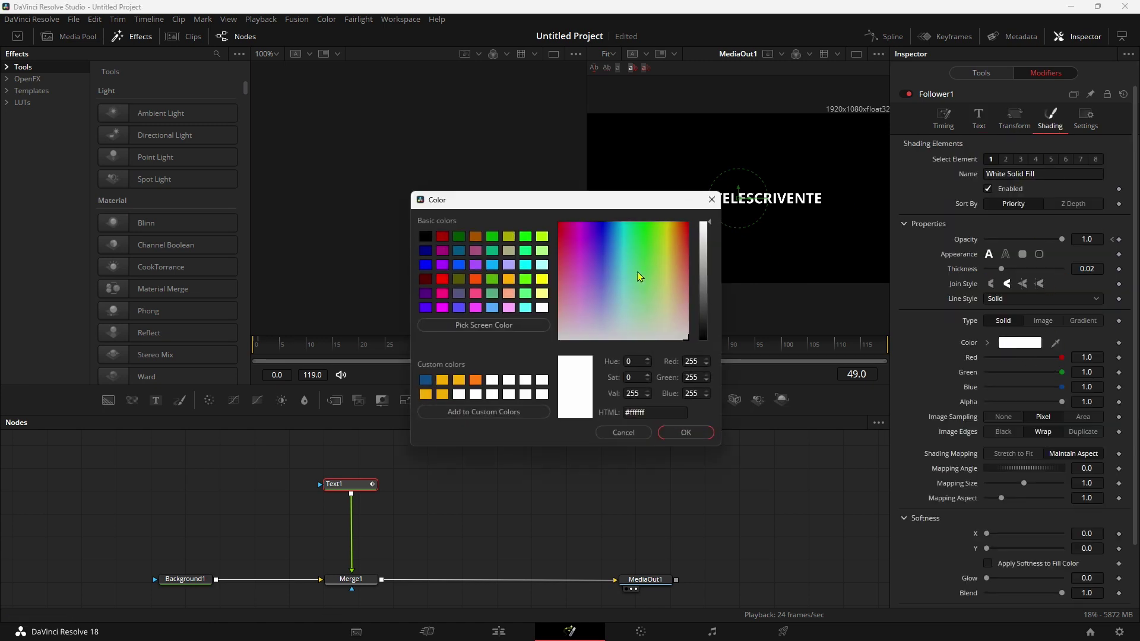
left_click(640, 224)
left_click(686, 432)
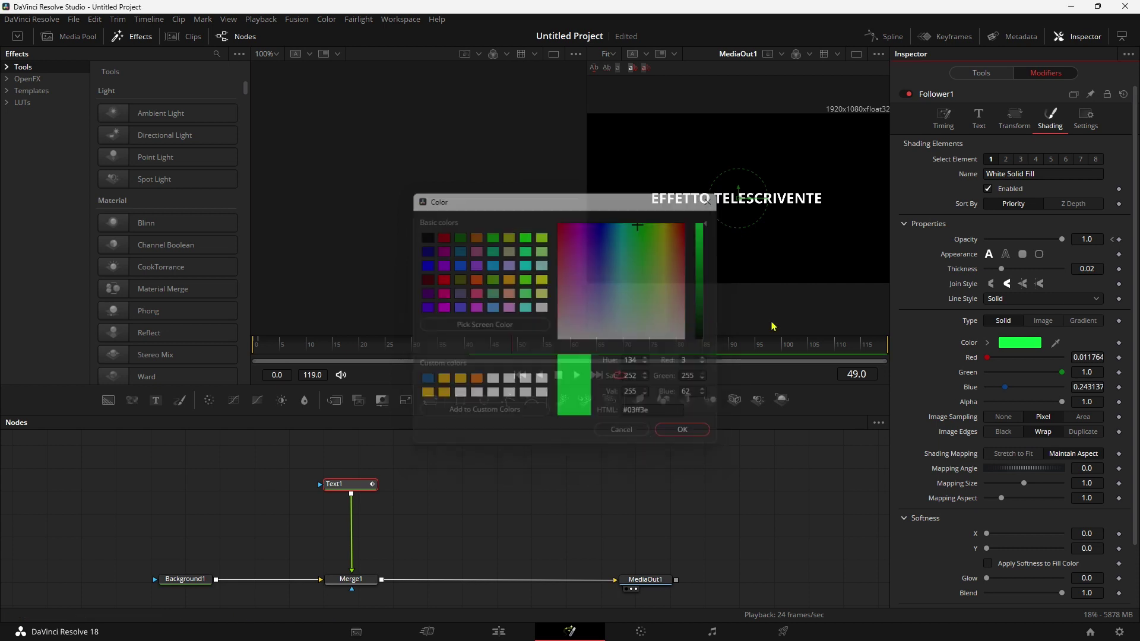
mouse_move(335, 350)
left_mouse_down()
mouse_move(358, 349)
mouse_move(229, 354)
mouse_move(339, 374)
mouse_move(559, 350)
left_mouse_up()
left_click(1119, 343)
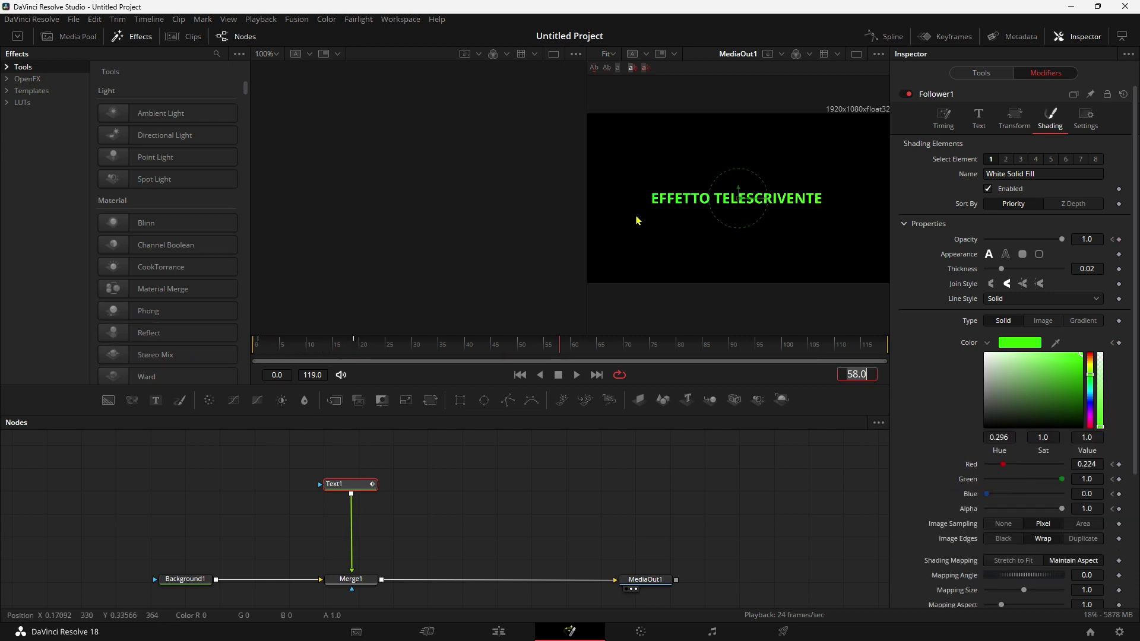
left_click_drag(352, 487, 351, 482)
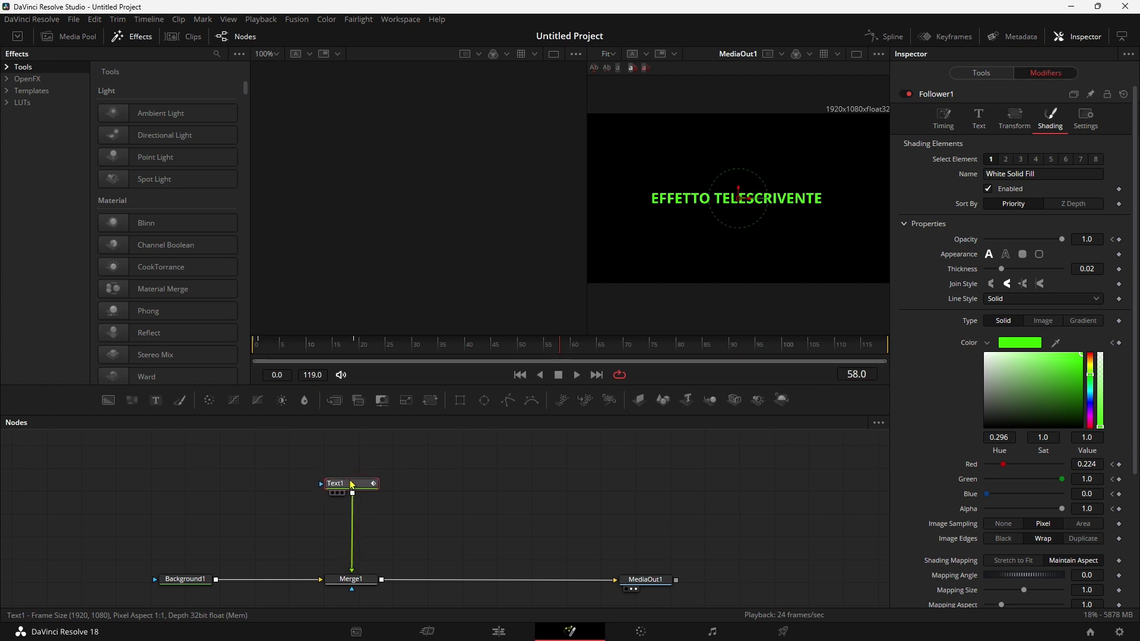
left_click_drag(432, 490, 453, 466)
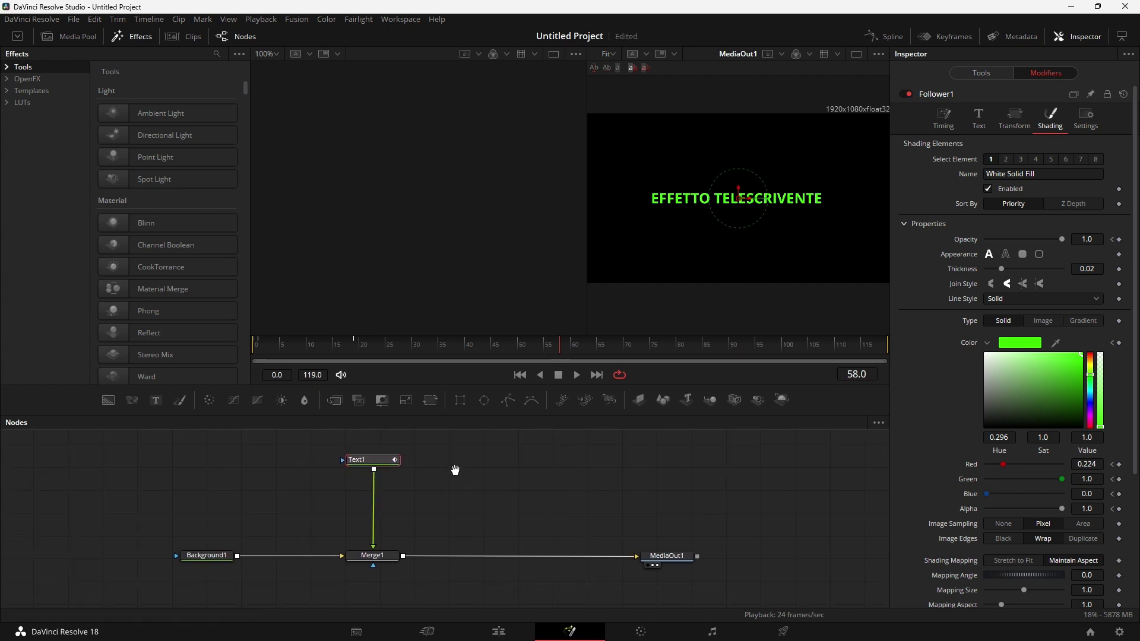
Step: Insert a Text+ node merged via Merge2 into MediaOut1 and set its Center Y to 0.462
left_click(656, 212)
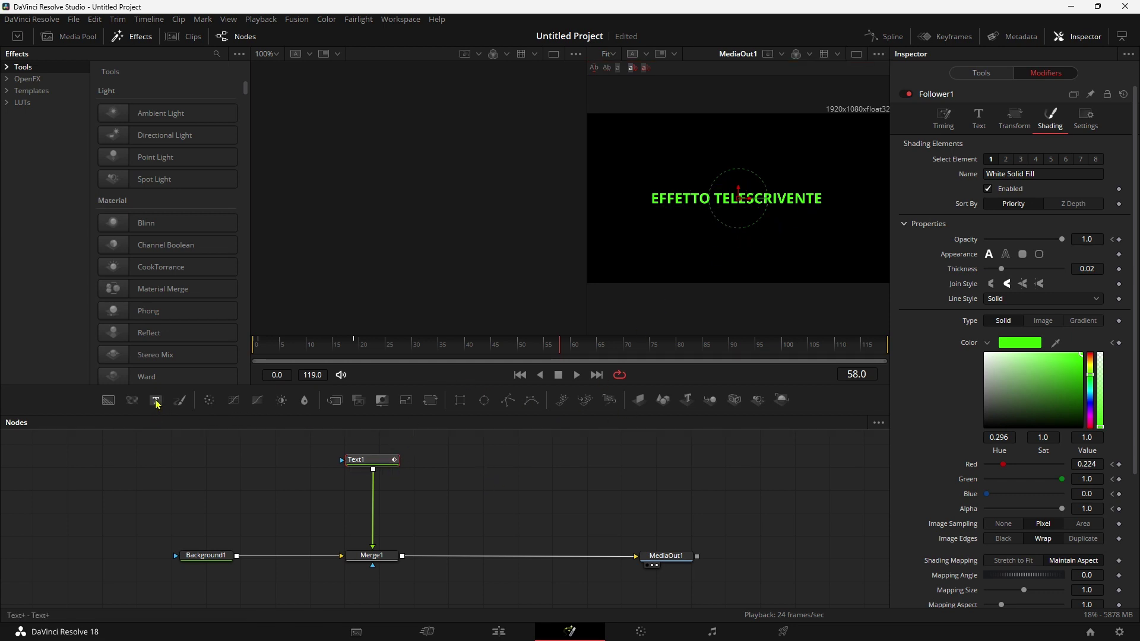
left_click_drag(156, 401, 483, 471)
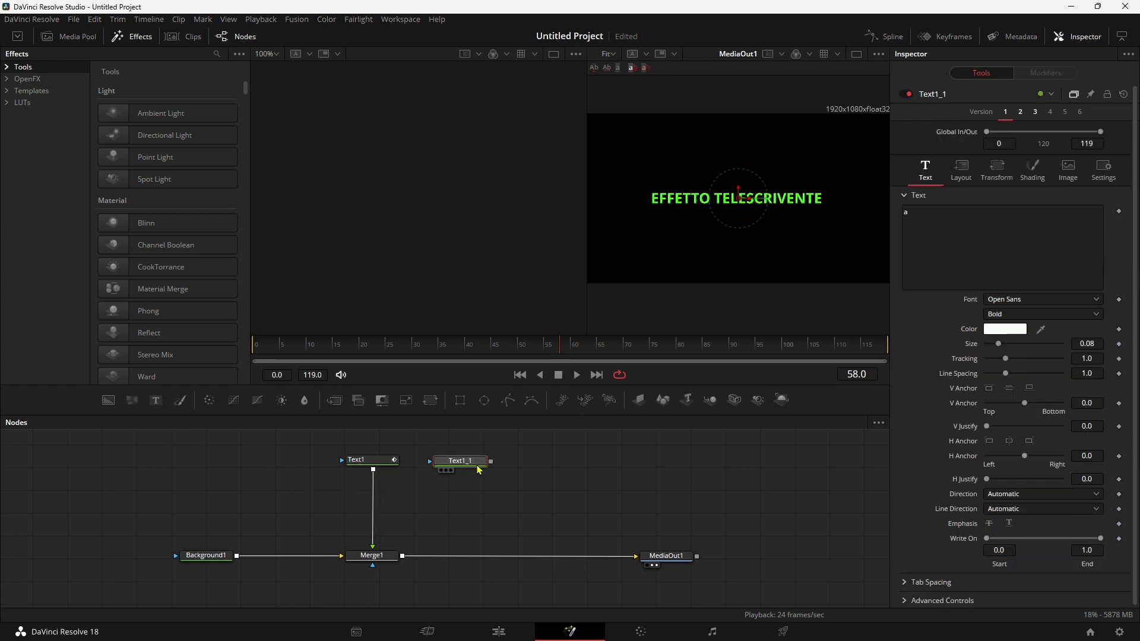
left_click_drag(490, 462, 402, 556)
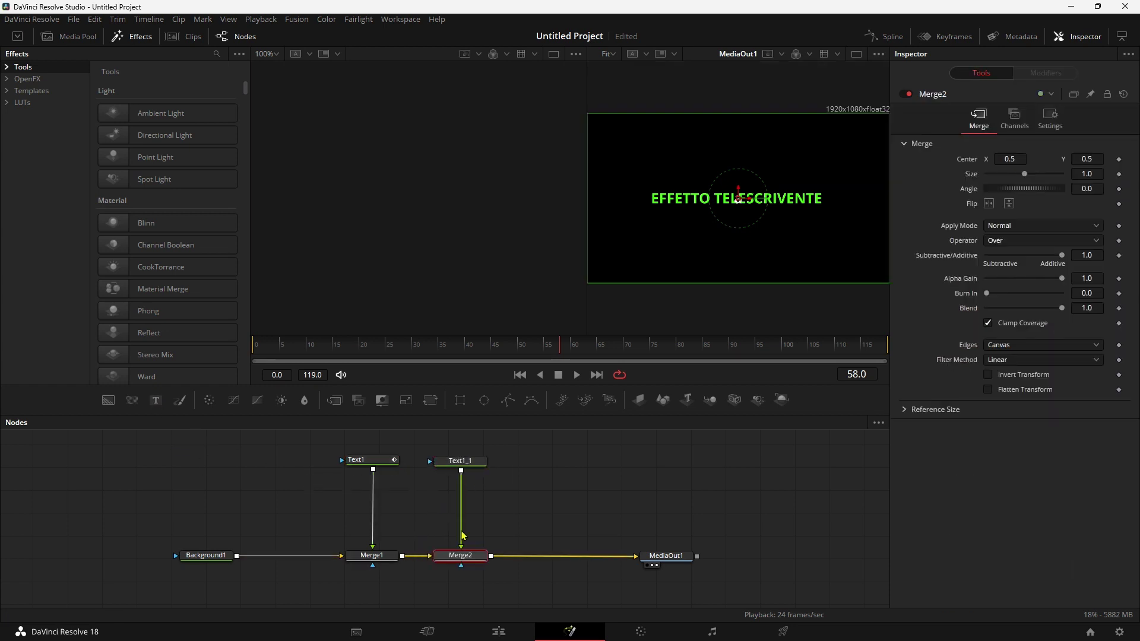
left_click(457, 467)
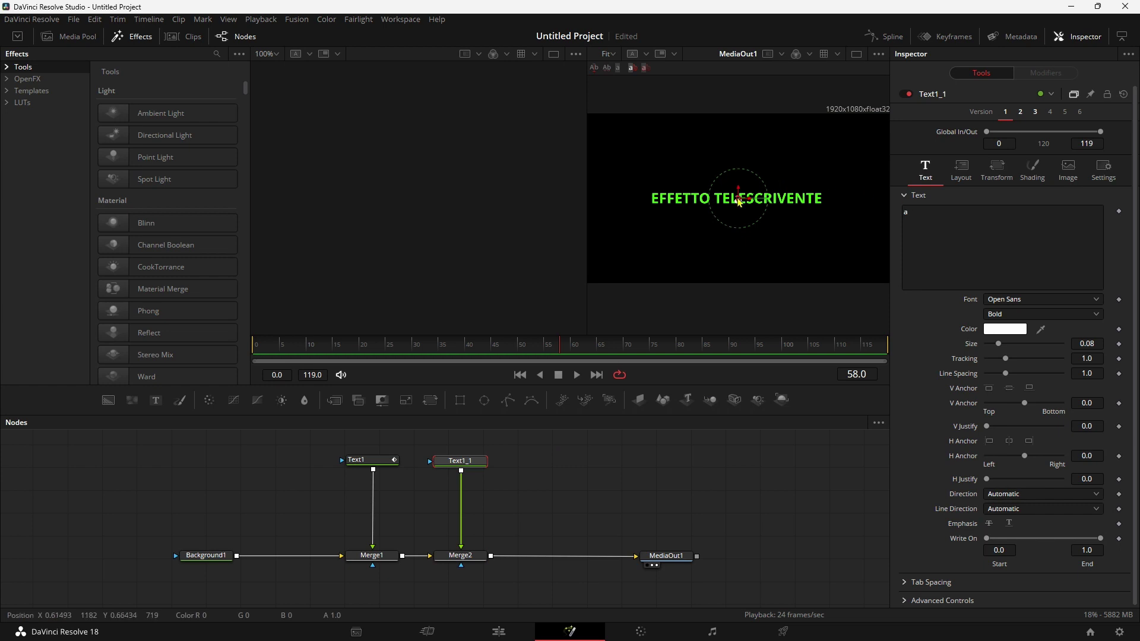
left_click(991, 173)
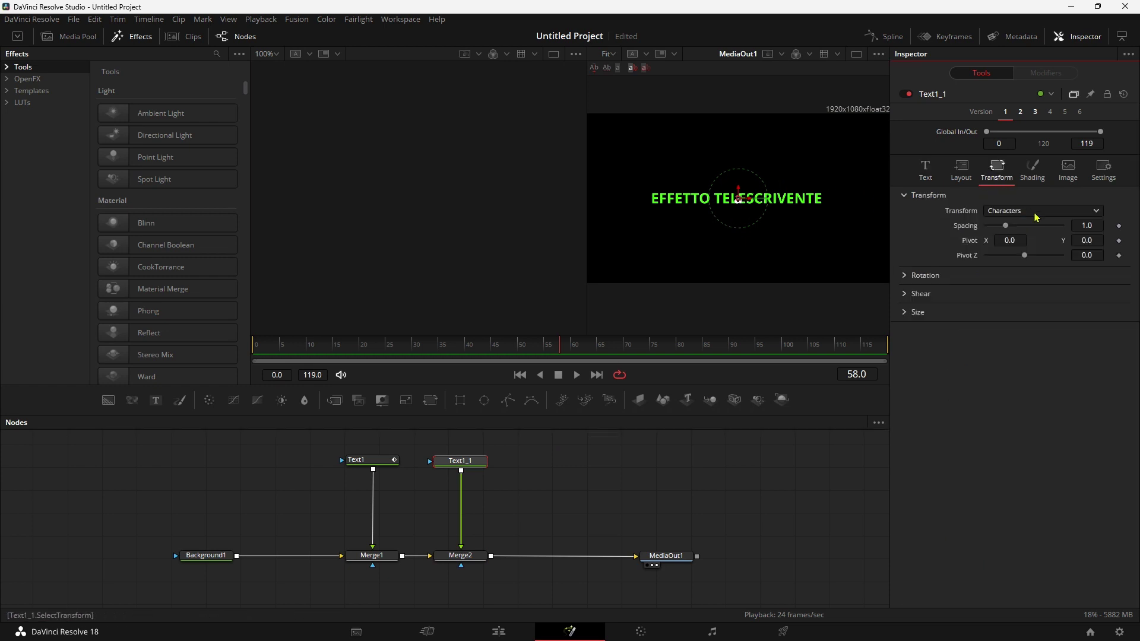
left_click(961, 169)
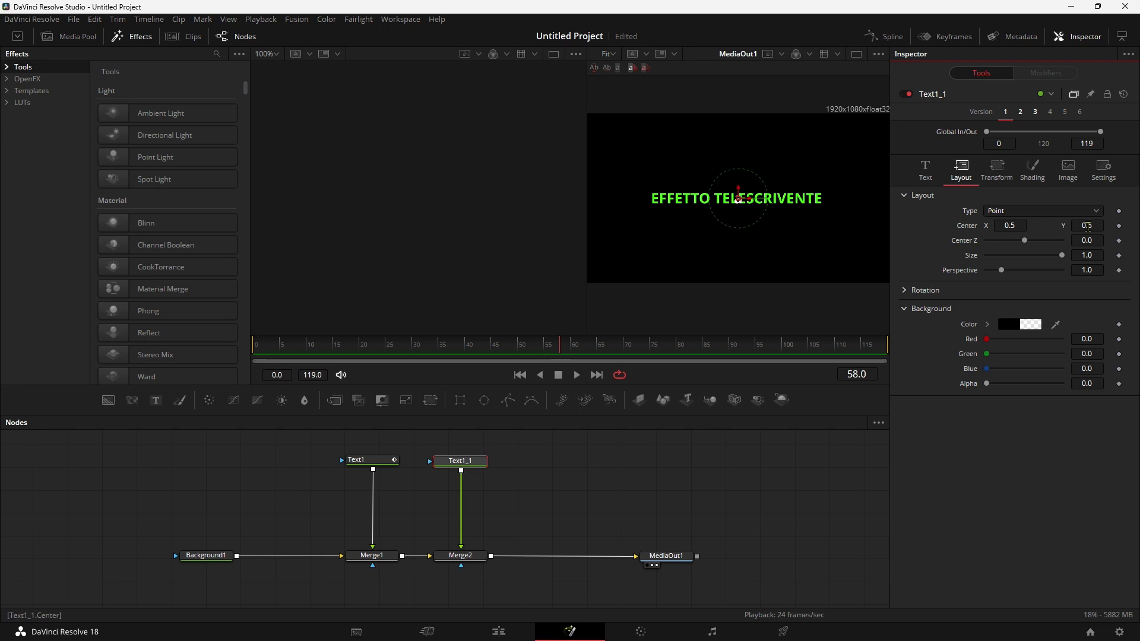
left_click_drag(1087, 226, 1072, 226)
Step: Clear the placeholder 'a' from Text1_1 and raise its Center Y to about 0.502
left_click(925, 169)
left_click(918, 211)
key("ctrl+a")
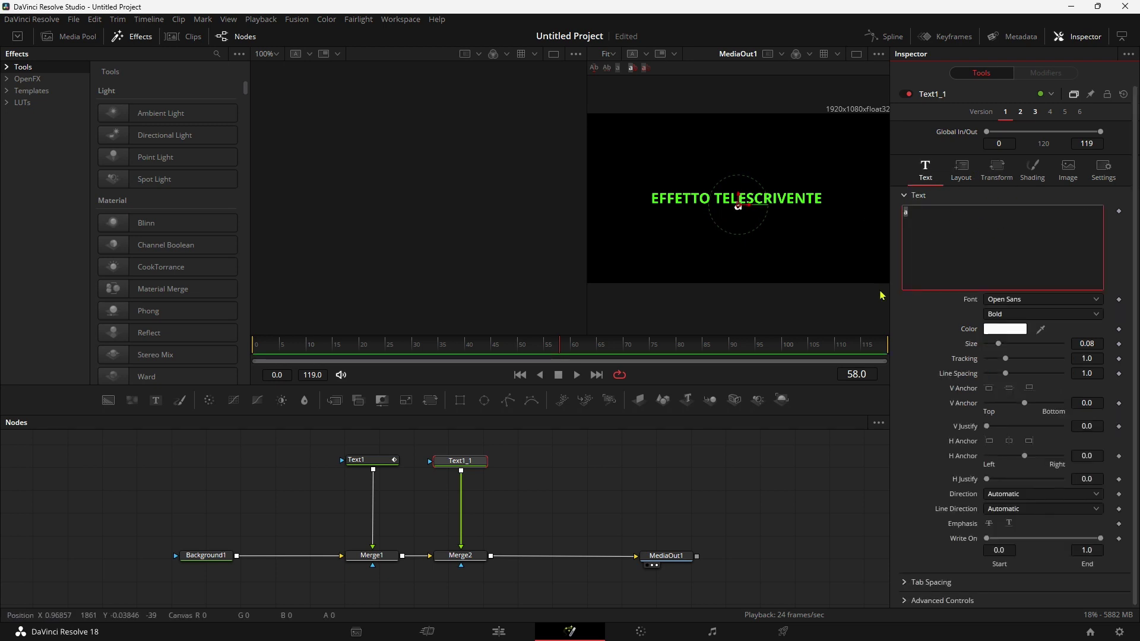
key("BackSpace")
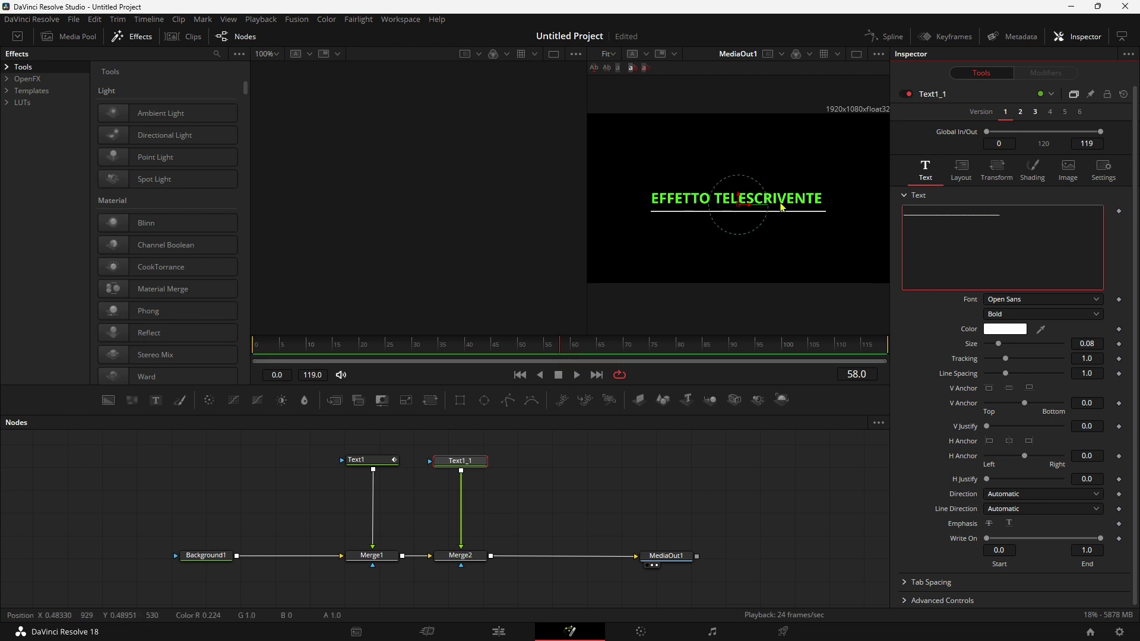
left_click(997, 172)
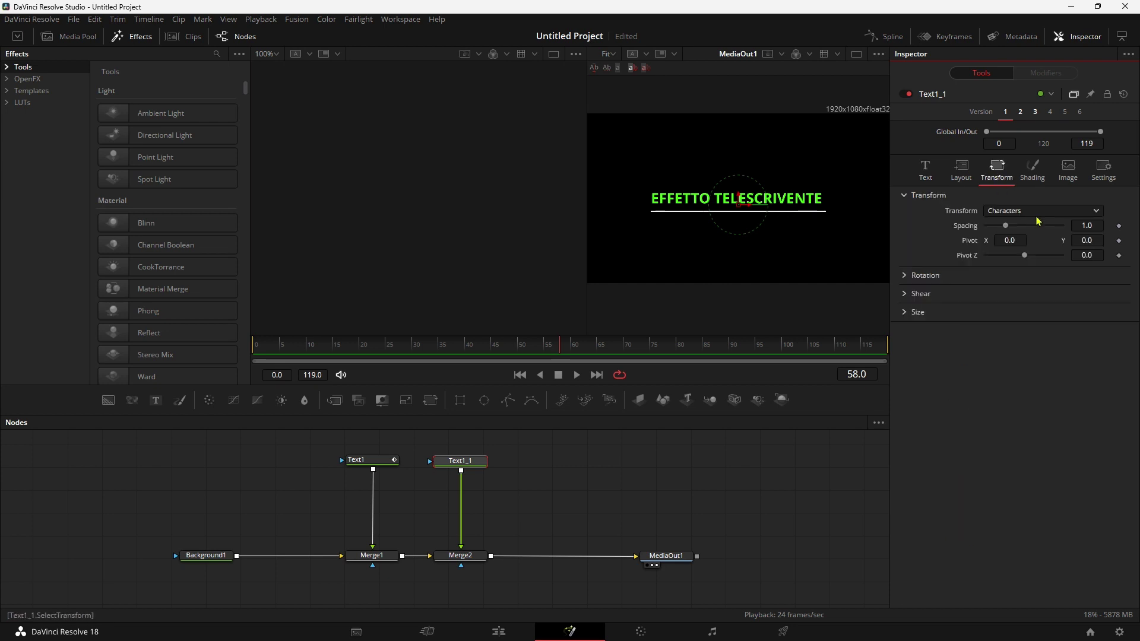
left_click(961, 170)
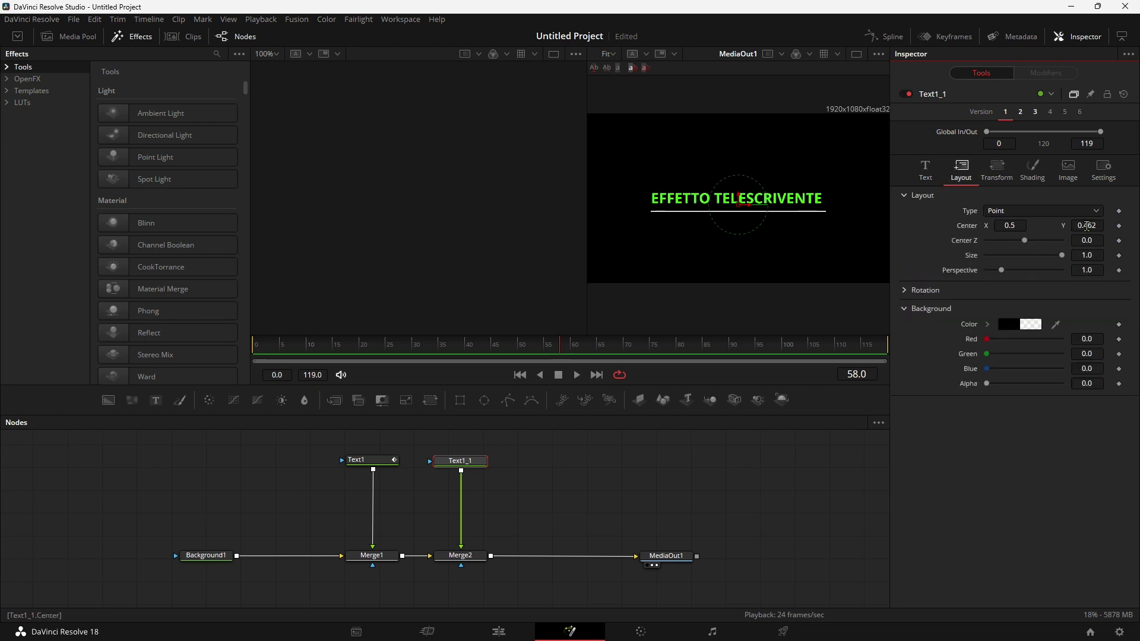
mouse_move(1086, 226)
left_mouse_down()
mouse_move(1106, 226)
mouse_move(1084, 226)
left_mouse_up()
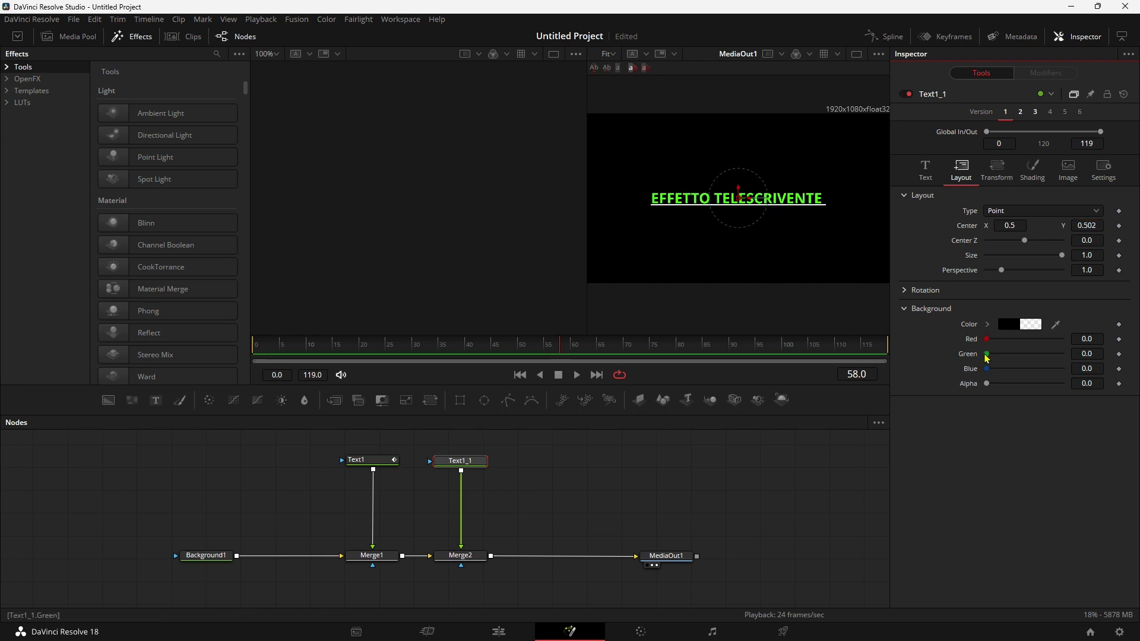
Step: Colour the Text1_1 text bright green #22ff00
left_click(925, 171)
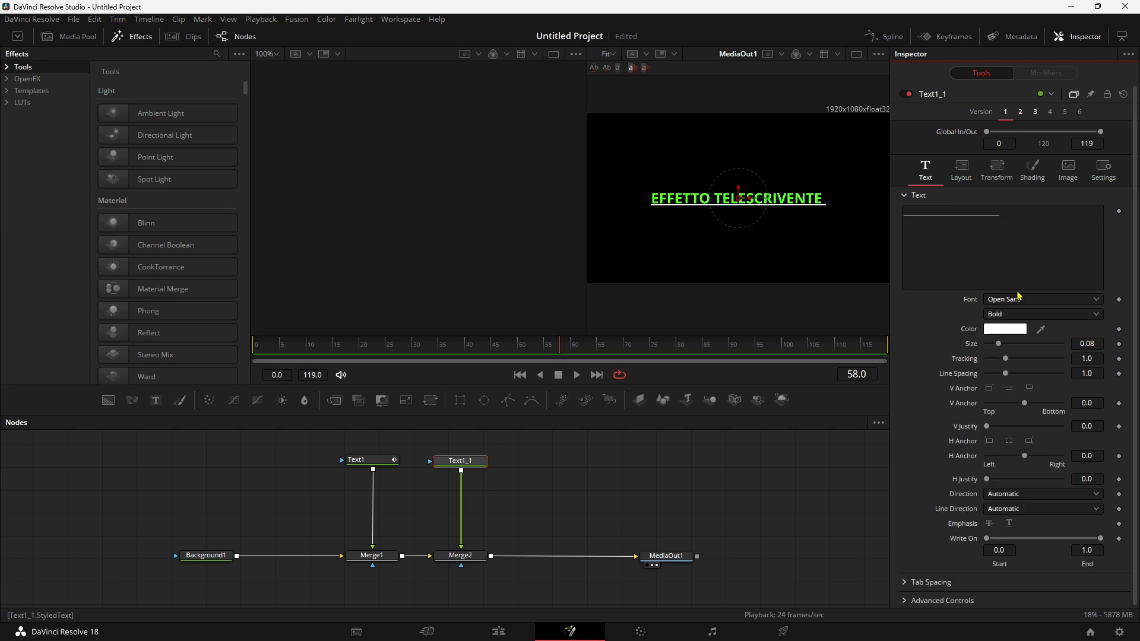
left_click(1005, 330)
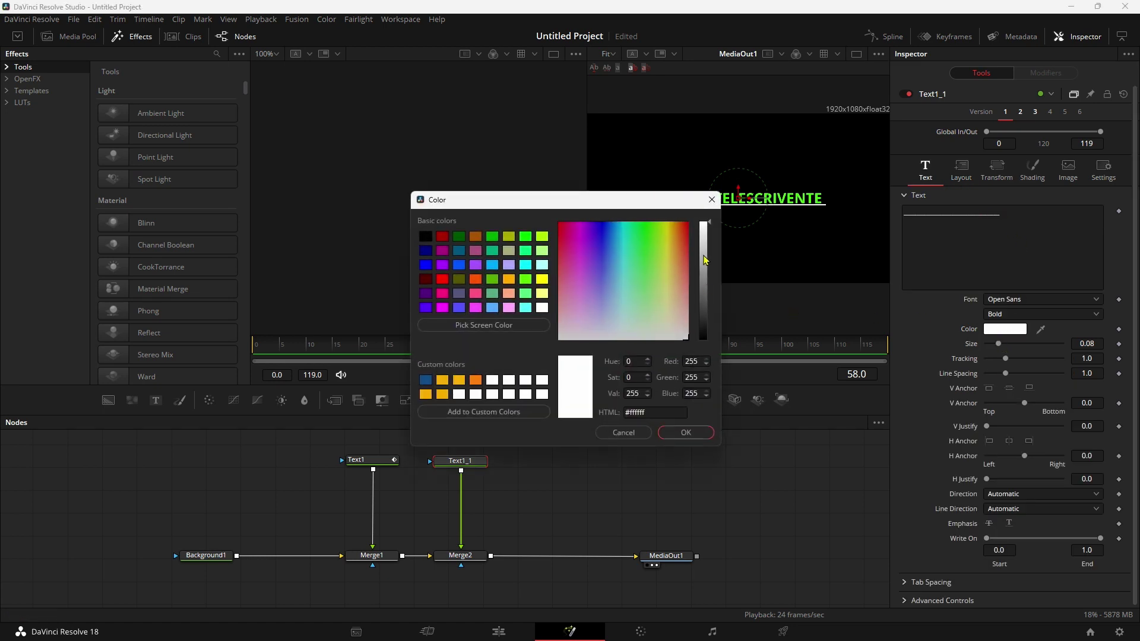
left_click(651, 229)
left_click_drag(651, 228, 649, 224)
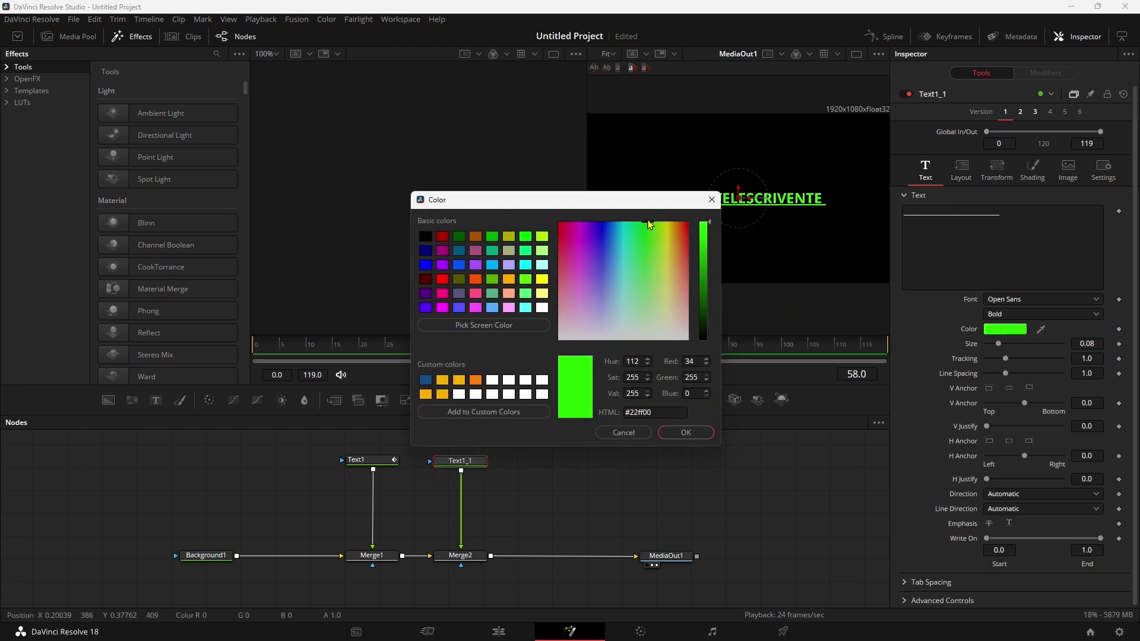
left_click(686, 433)
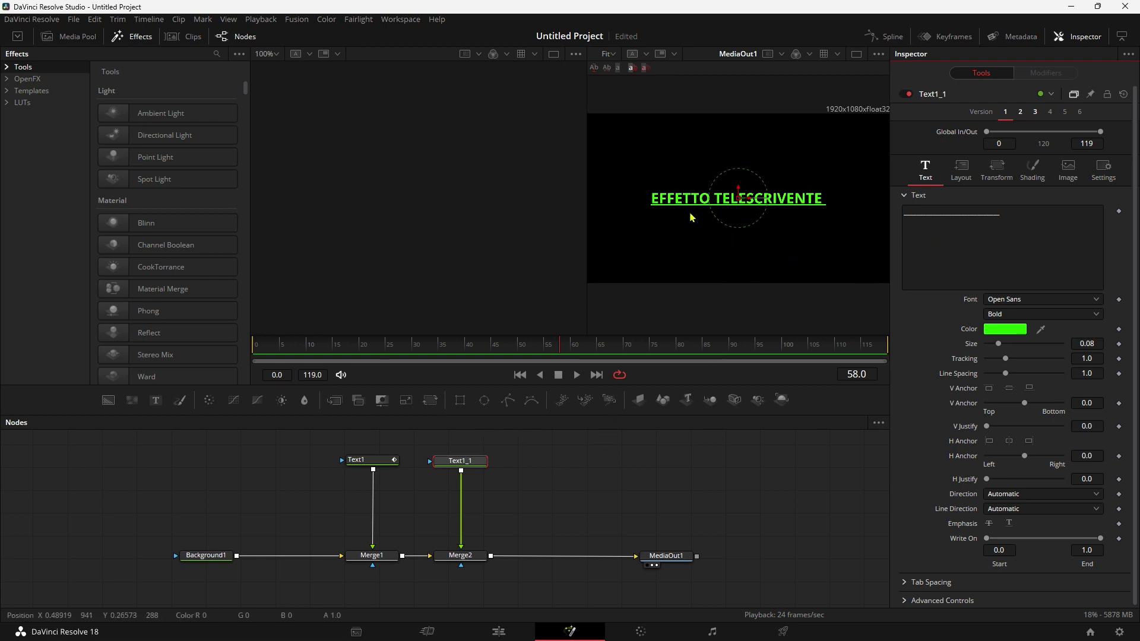
Step: Add a Follower modifier to Text1_1's text, set Order to Left to Right, and rewind to frame 0
right_click(946, 231)
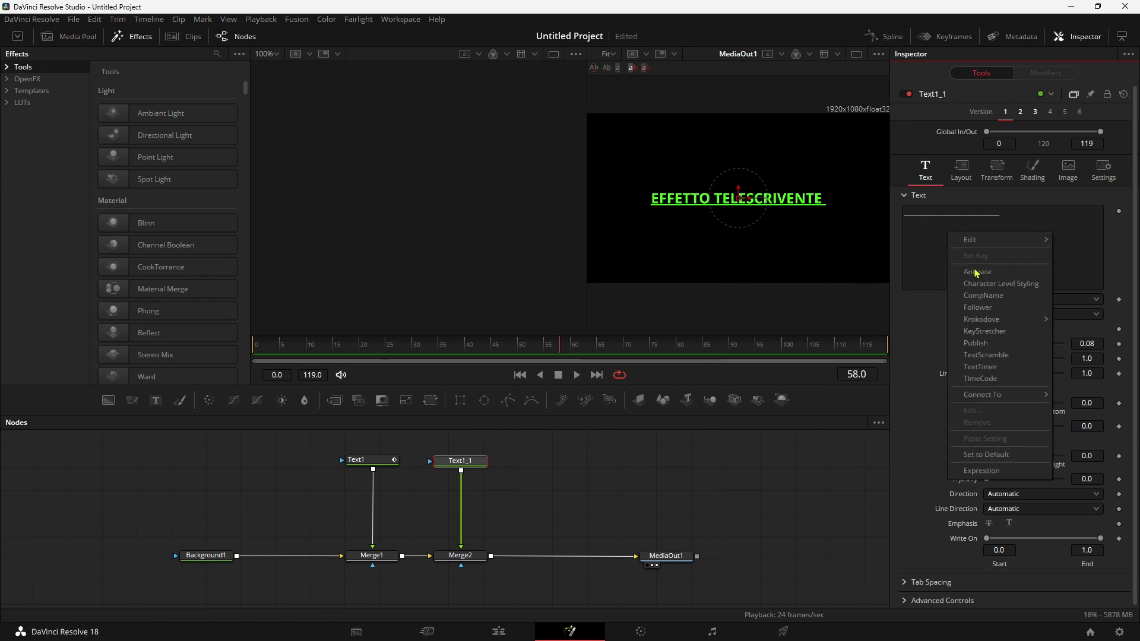
left_click(987, 310)
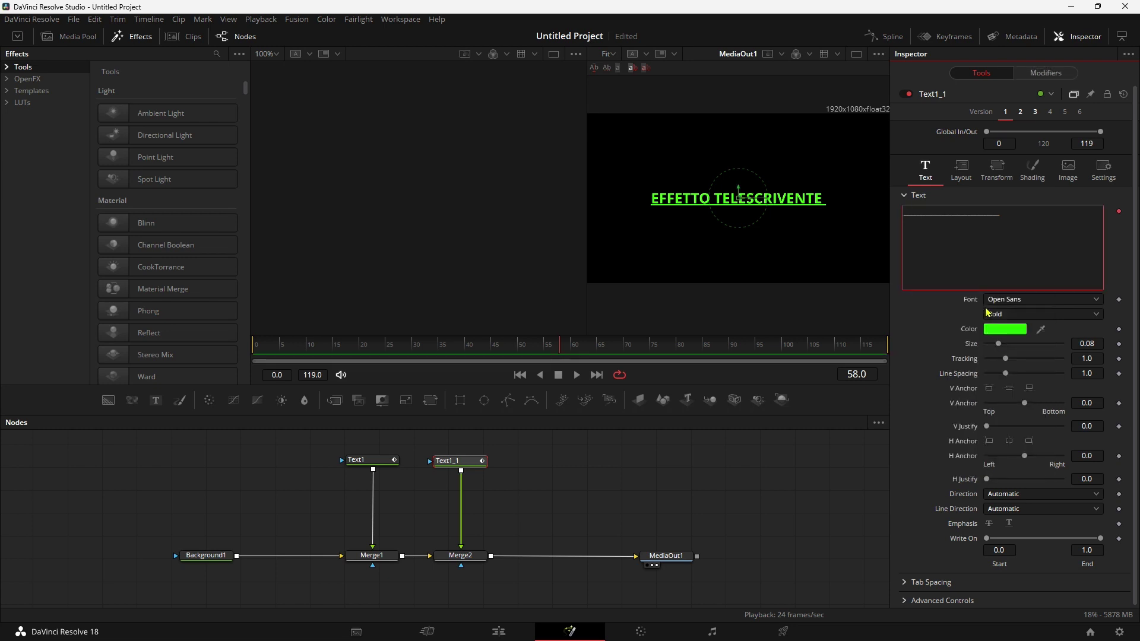
left_click(1046, 73)
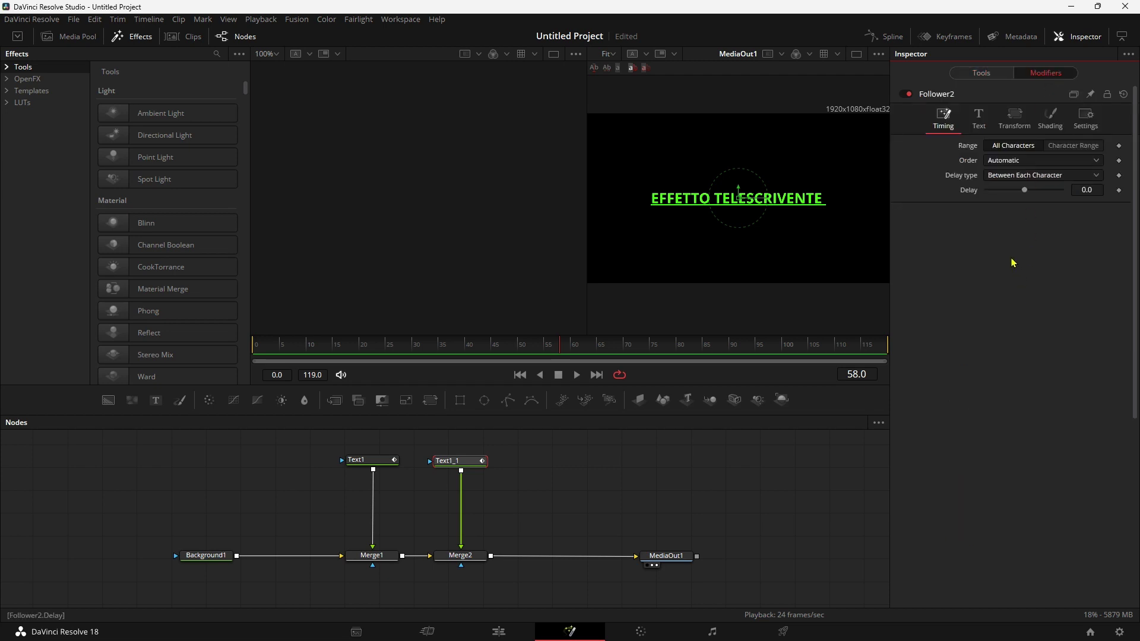
left_click(1022, 162)
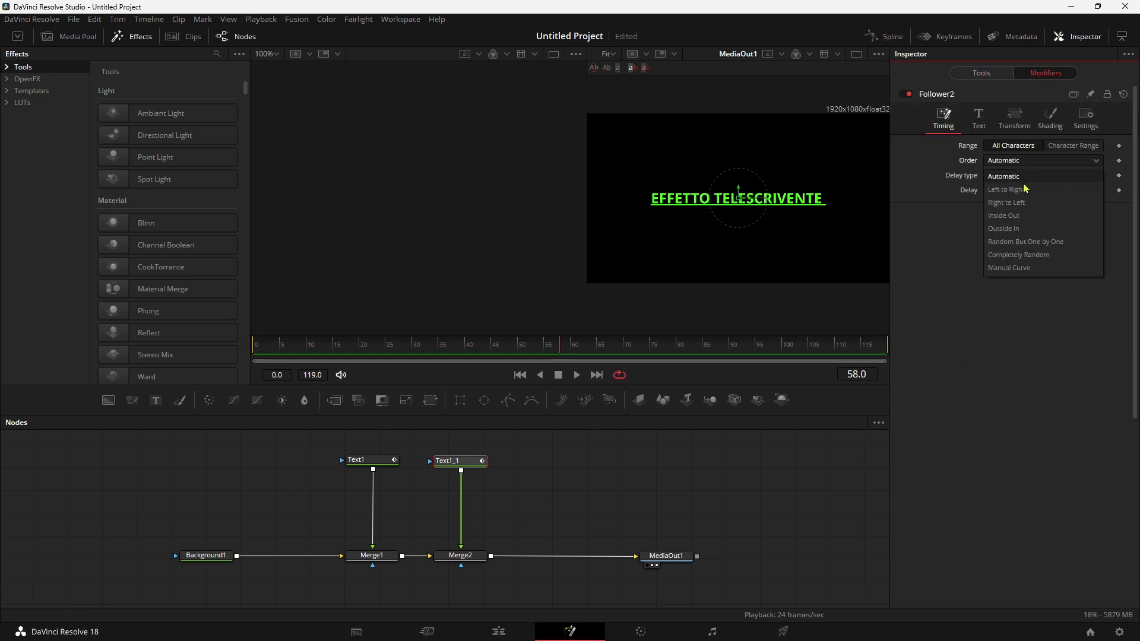
left_click(1025, 189)
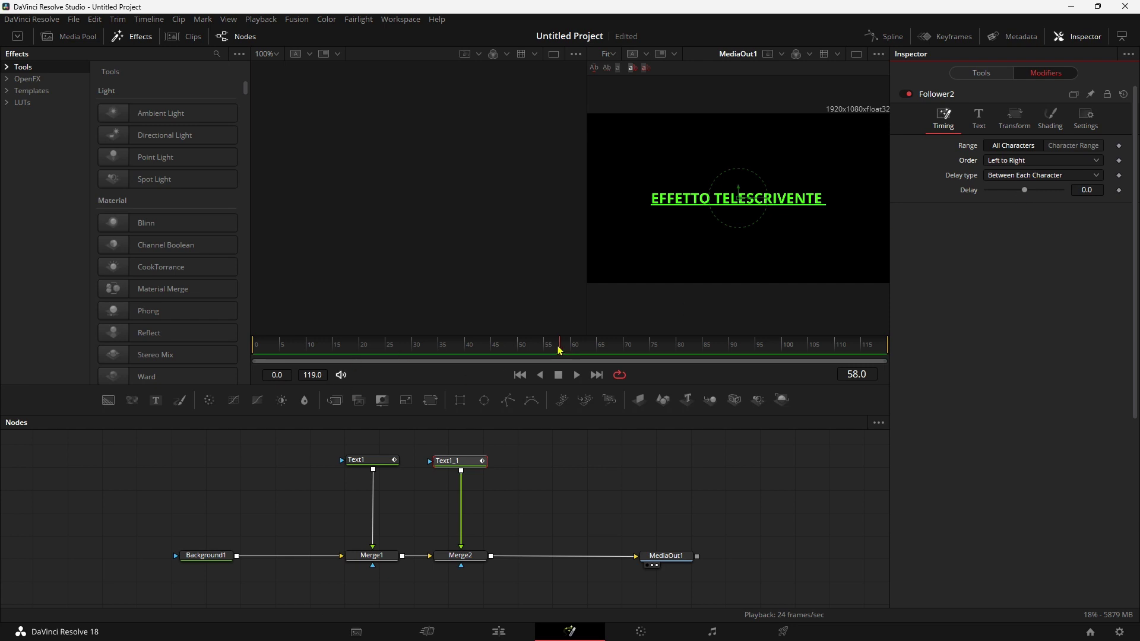
left_click_drag(558, 350, 166, 356)
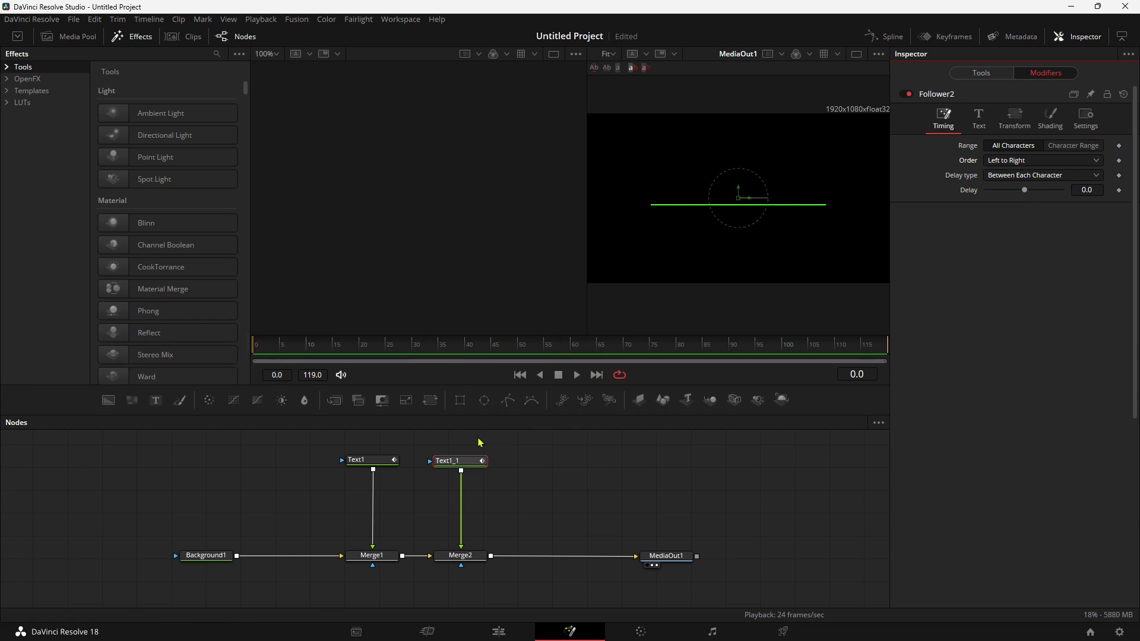
Step: Keyframe Follower2's shading Opacity at 0 on frame 0, 1 on frame 1 and 0 on frame 2
left_click(1015, 117)
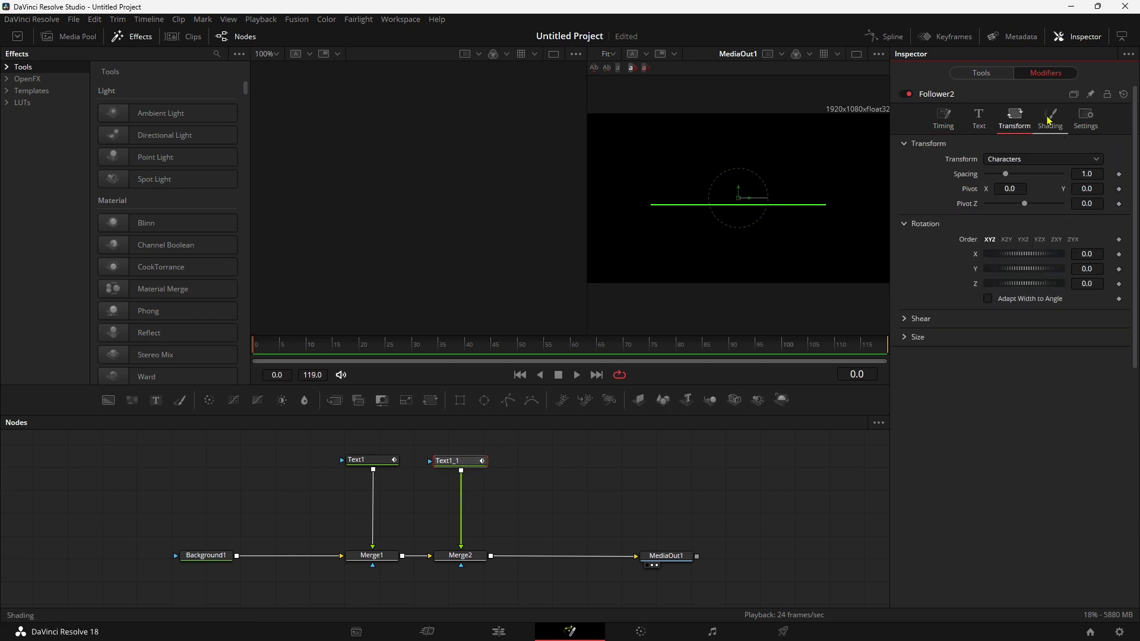
left_click(1049, 120)
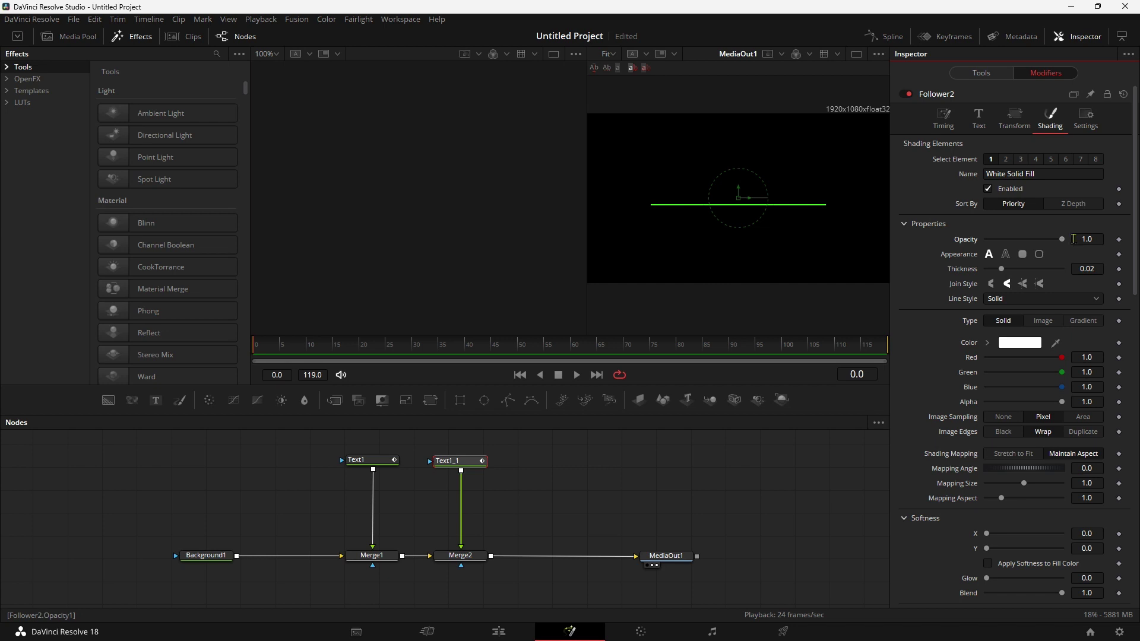
left_click(1119, 240)
left_click_drag(1062, 239, 983, 241)
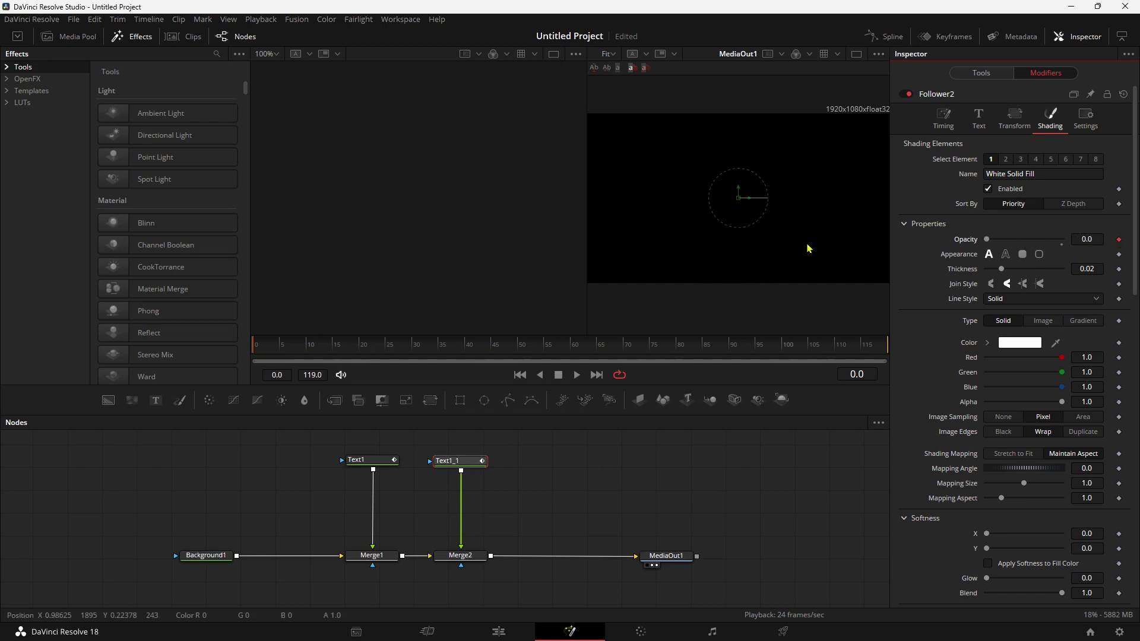
left_click(664, 203)
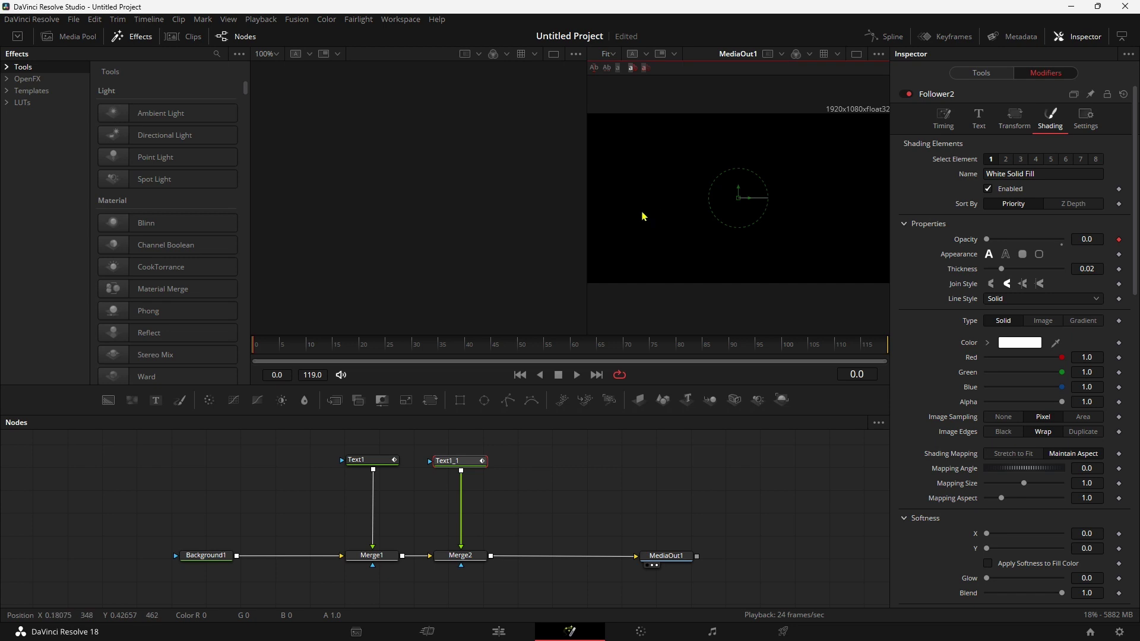
left_click(260, 351)
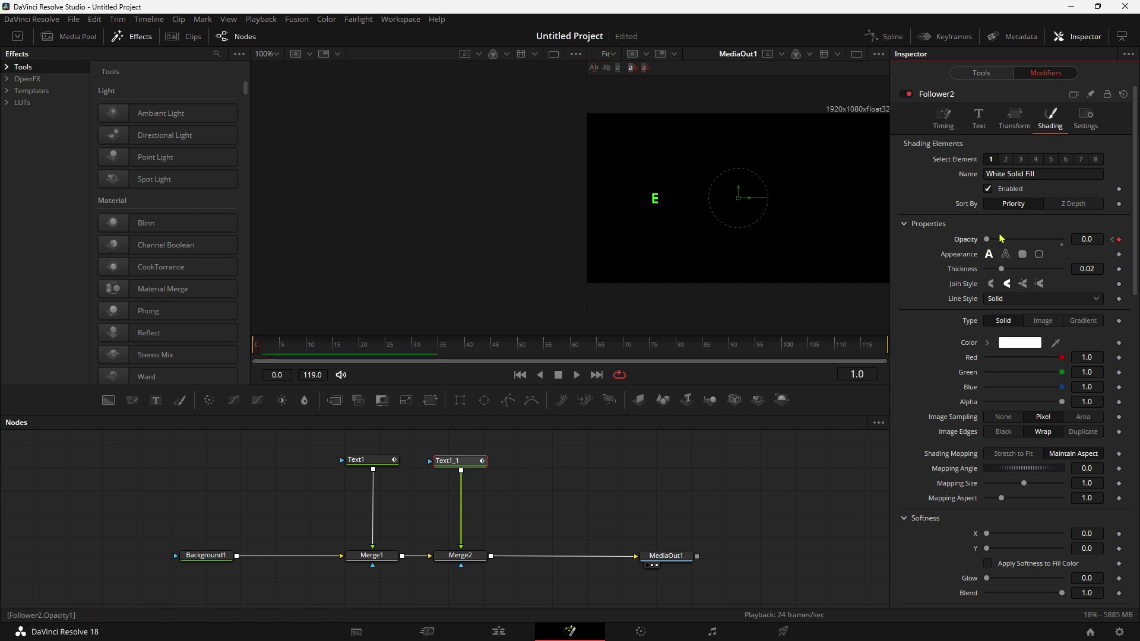
left_click_drag(987, 239, 1064, 239)
left_click_drag(1064, 240, 915, 247)
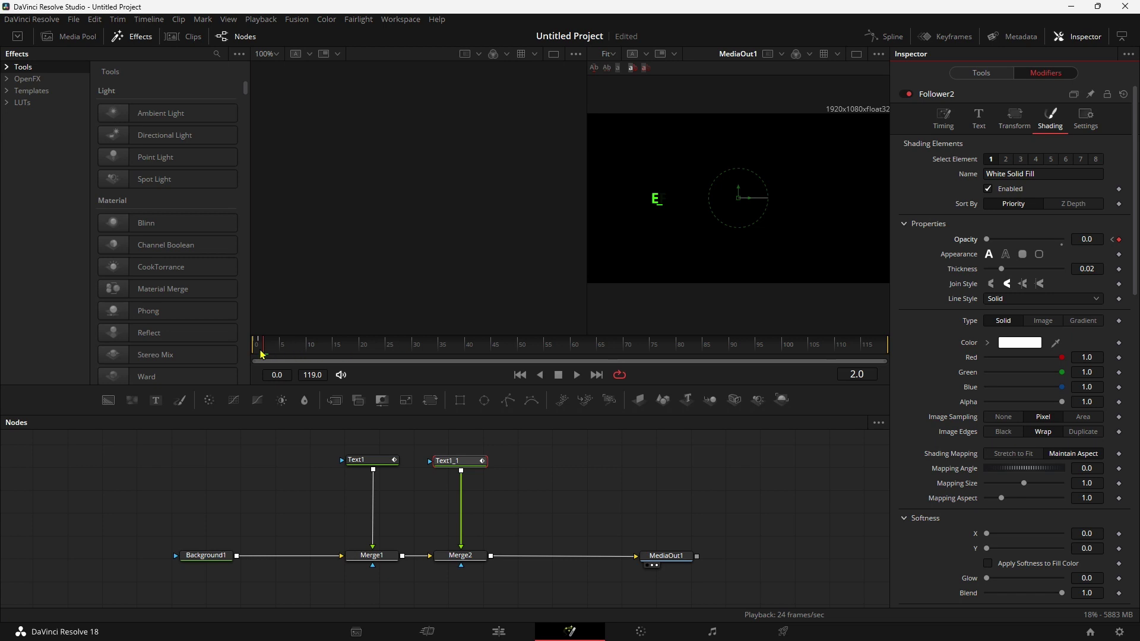
left_click(259, 355)
mouse_move(251, 354)
left_mouse_down()
mouse_move(282, 354)
mouse_move(241, 356)
left_mouse_up()
Step: Adjust Follower2's per-character delay in its Timing settings and preview the typing
left_click(1001, 128)
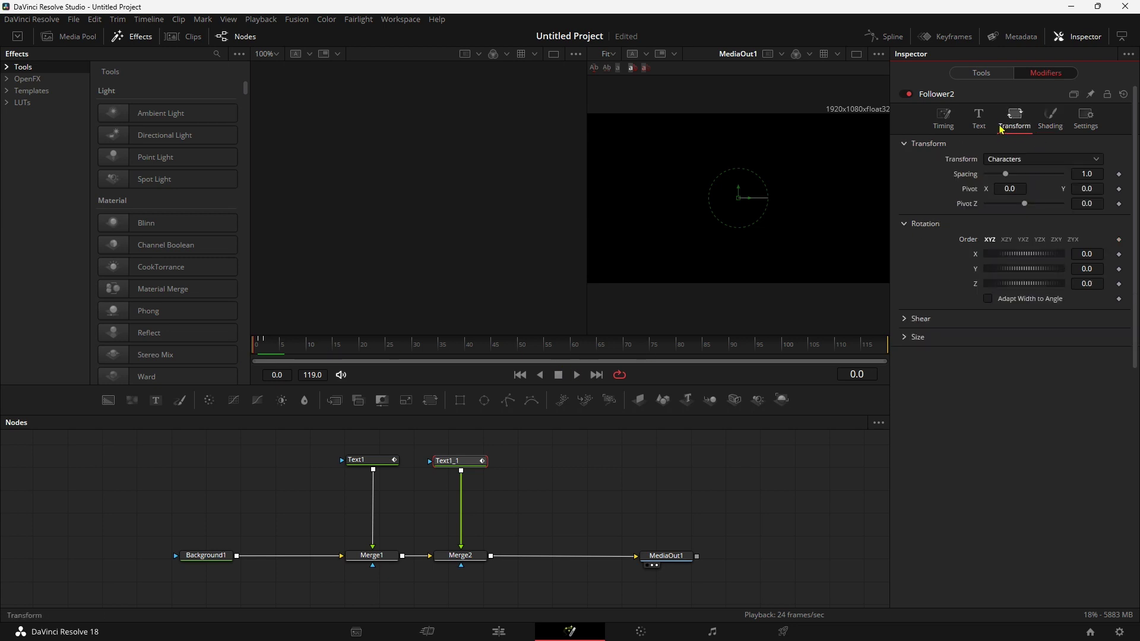
left_click(944, 119)
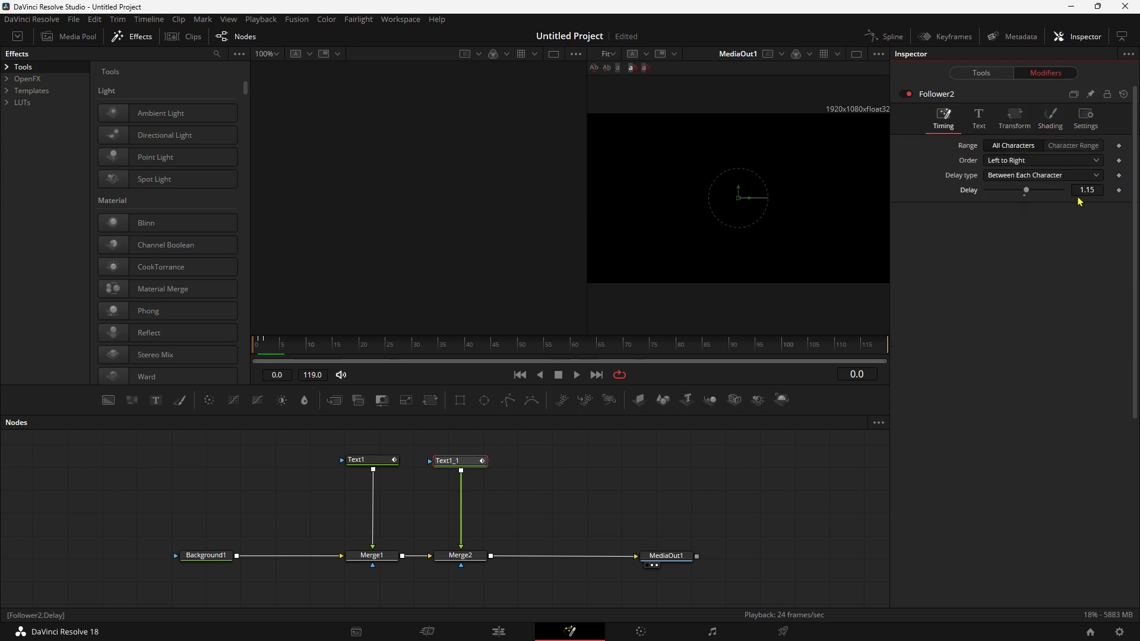
left_click_drag(1079, 192, 1073, 192)
left_click(577, 375)
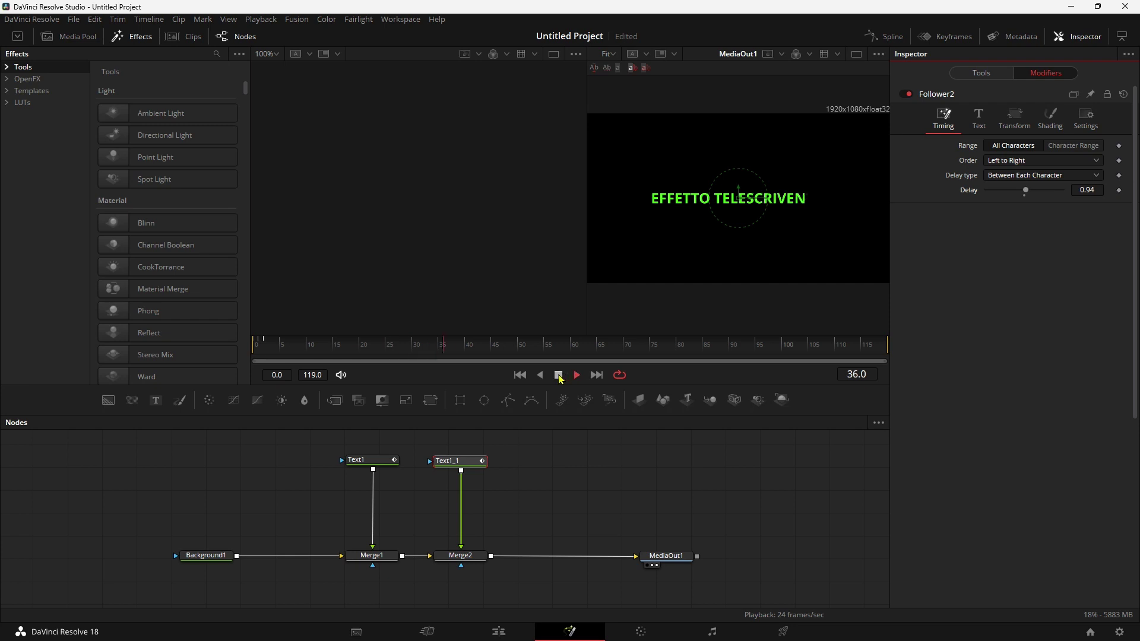
left_click(558, 375)
left_click_drag(473, 358, 269, 354)
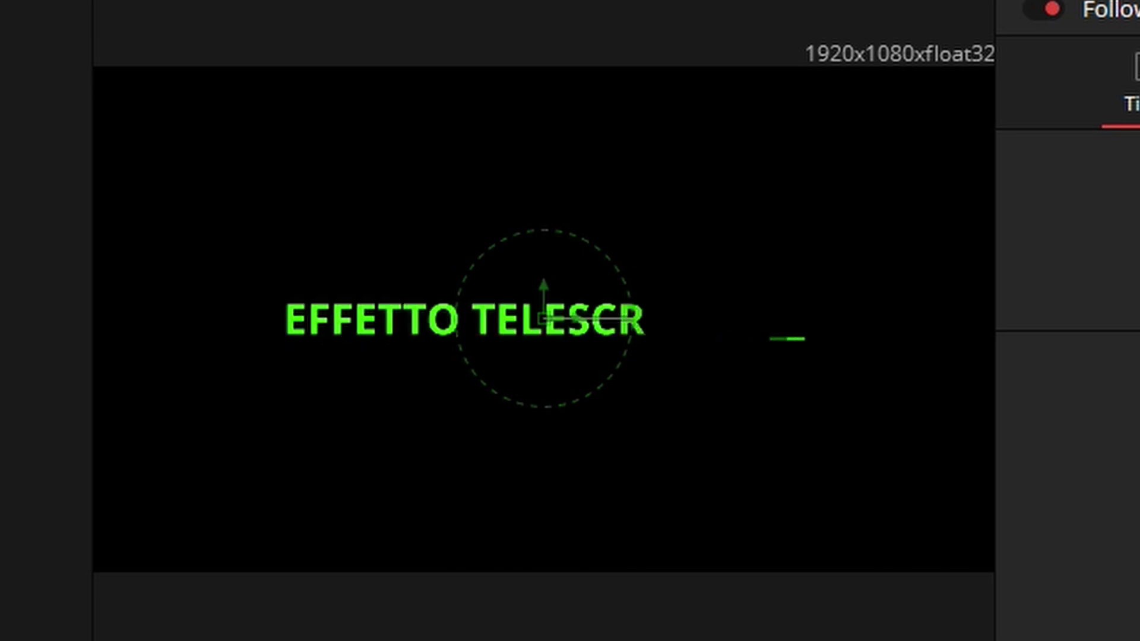
mouse_move(472, 357)
left_mouse_down()
mouse_move(456, 355)
mouse_move(469, 355)
left_mouse_up()
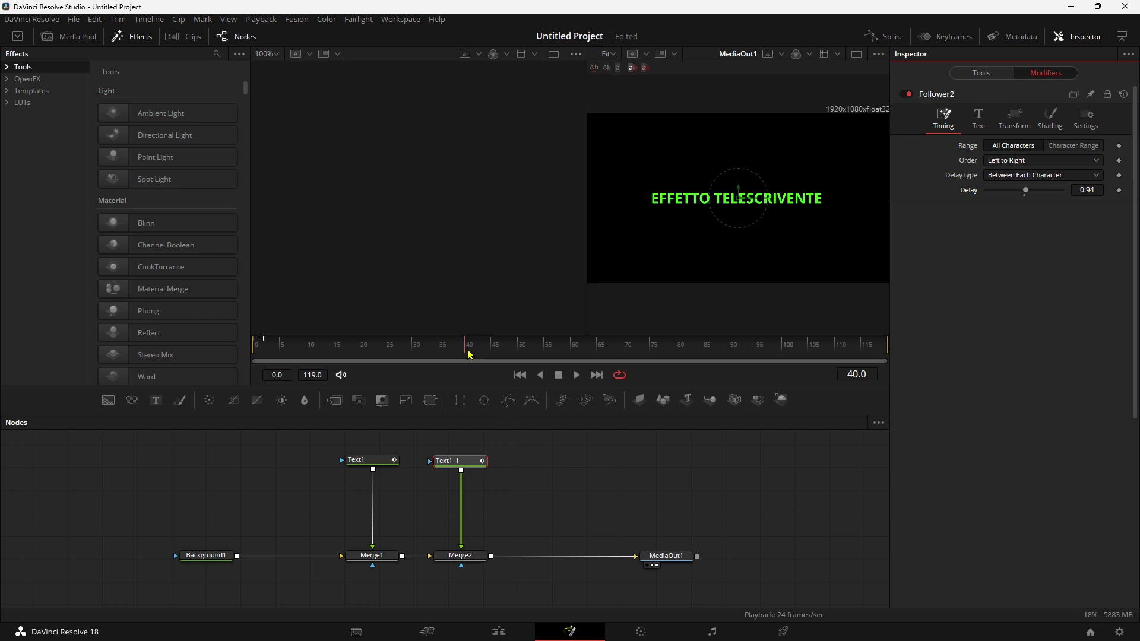
Step: Enter a 0.16 character delay, then drag the delay up to 1.32 while scrubbing
left_click(1086, 190)
type("1.18")
type("-2.28")
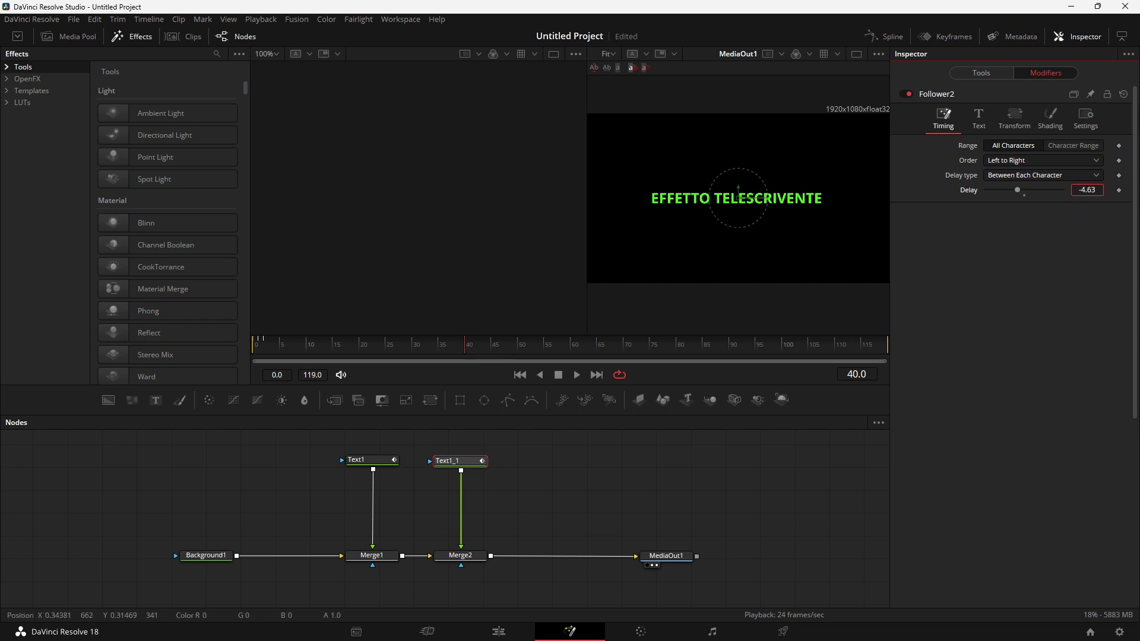
type("0.16")
key("Return")
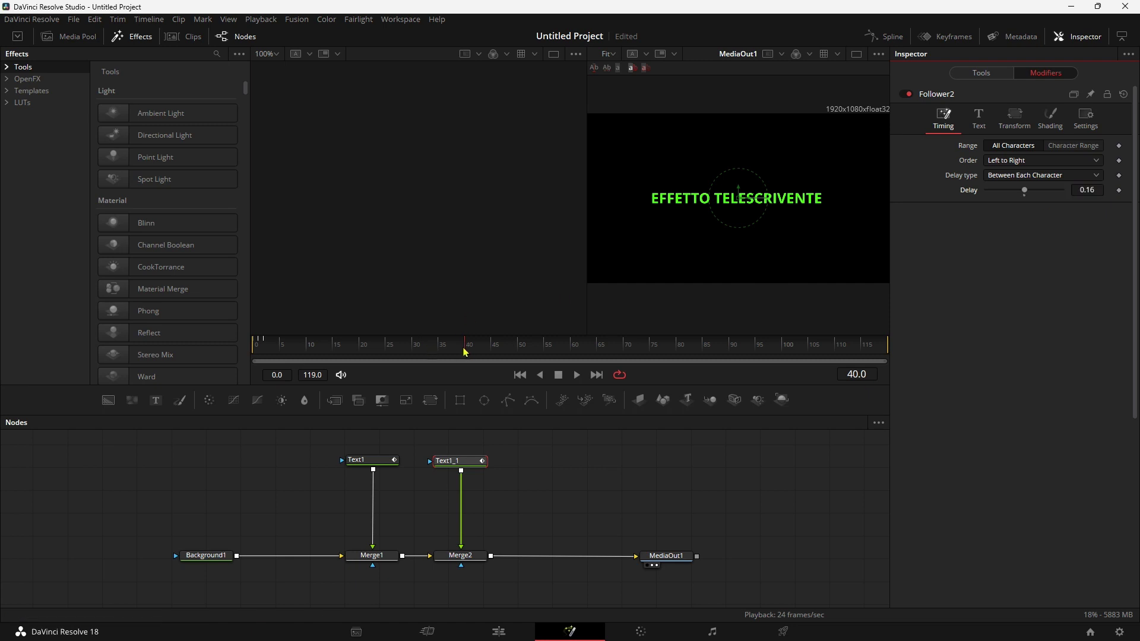
mouse_move(465, 351)
left_mouse_down()
mouse_move(275, 349)
mouse_move(297, 349)
left_mouse_up()
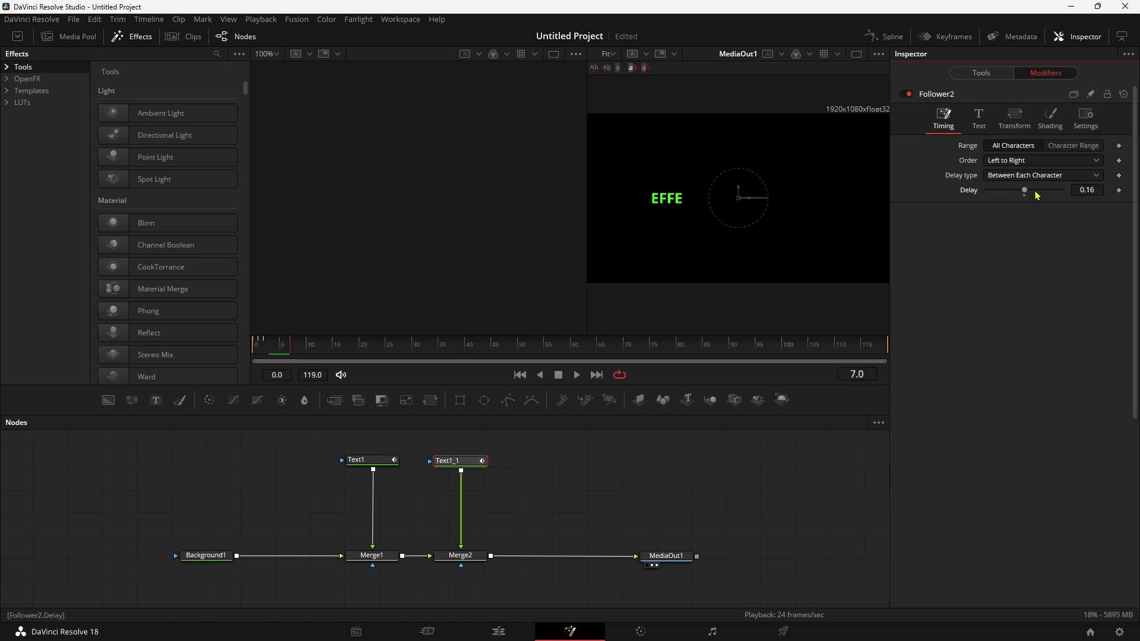
left_click_drag(1067, 192, 1095, 192)
mouse_move(294, 348)
left_mouse_down()
mouse_move(478, 359)
mouse_move(246, 359)
left_mouse_up()
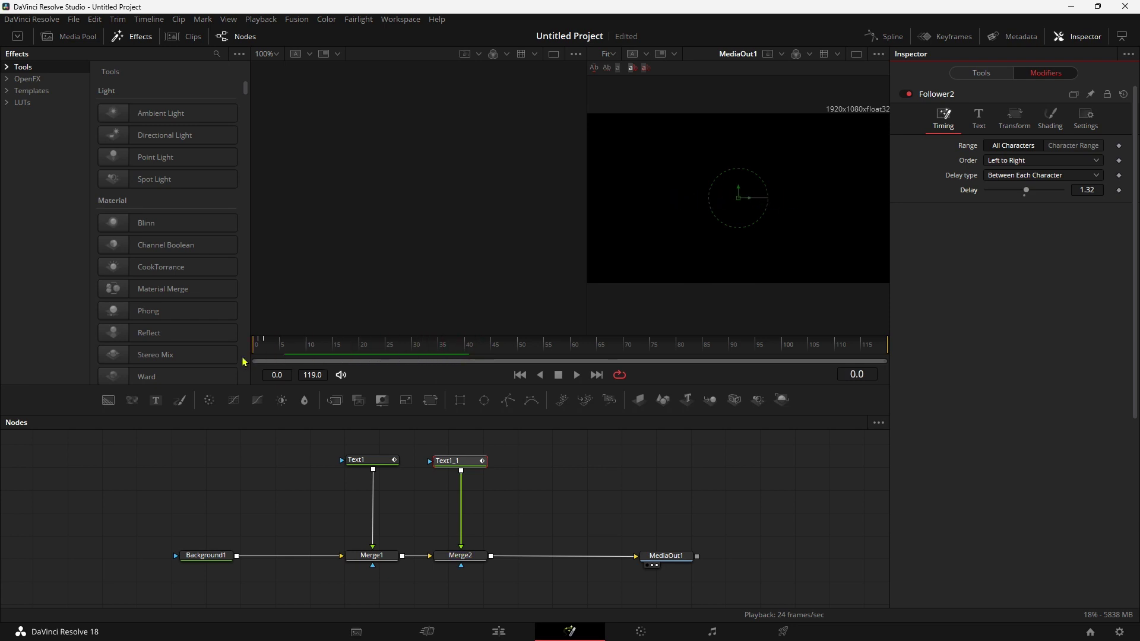
Step: Play the typewriter animation through and rewind to the first frame
left_click(575, 375)
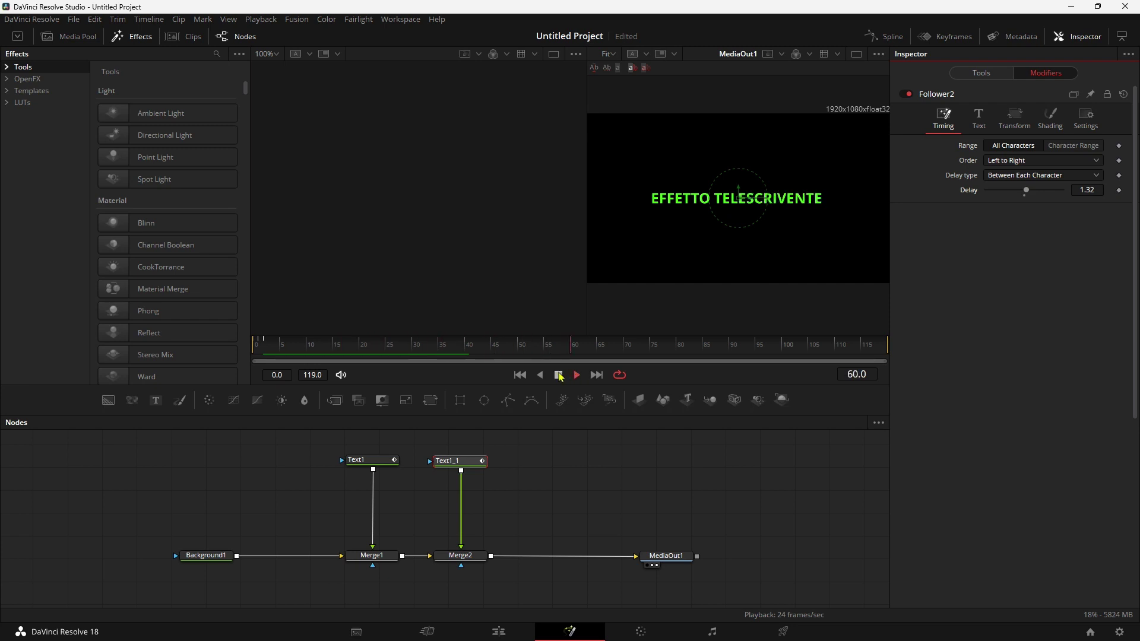
left_click(519, 375)
left_click(576, 375)
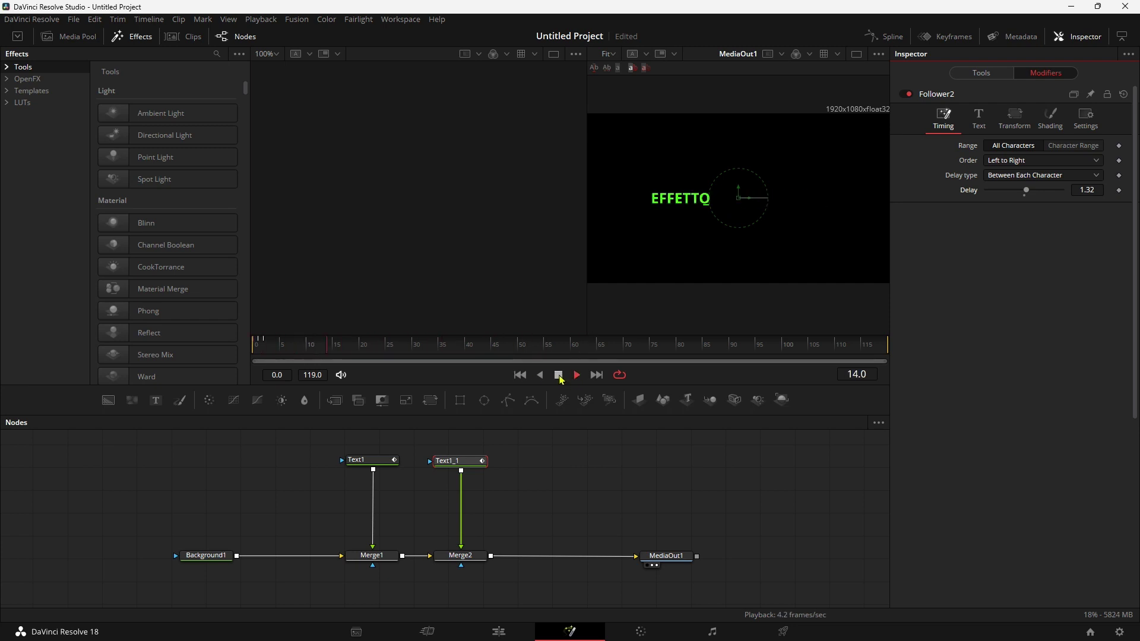
left_click(558, 375)
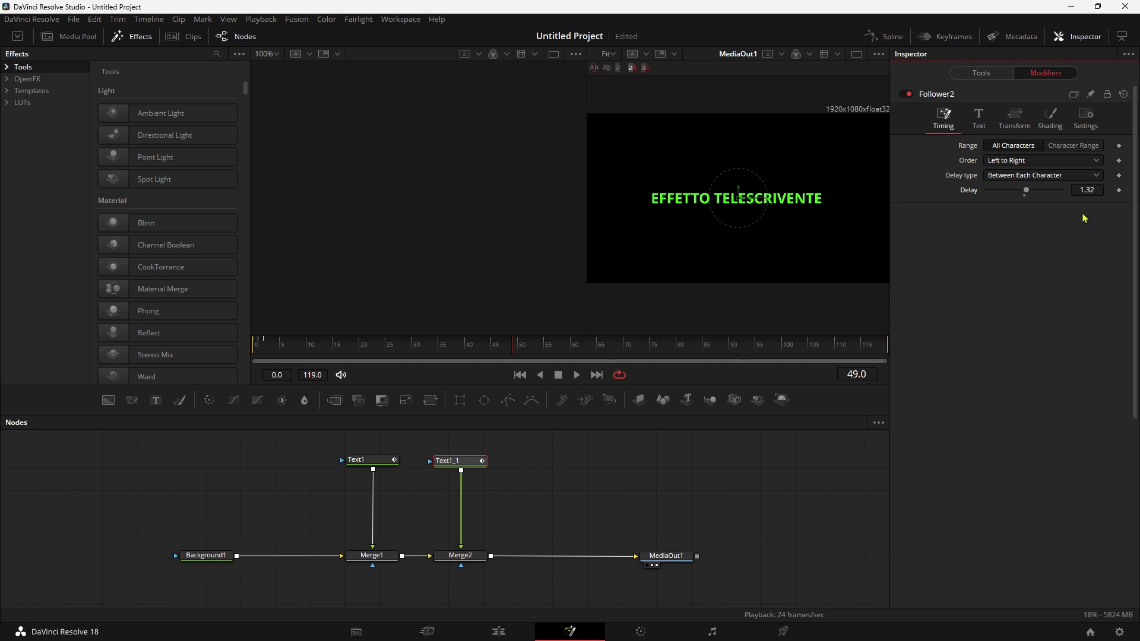
left_click_drag(267, 345, 265, 355)
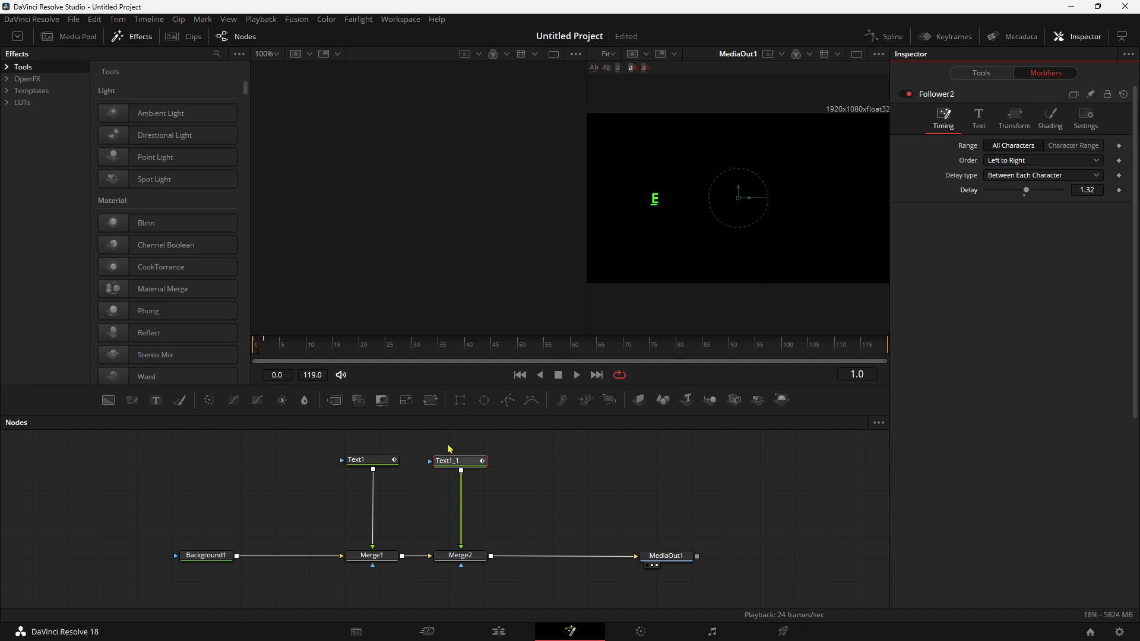
Step: Insert a Transform after Text1_1 and set its Center X to 0.505
left_click(430, 400)
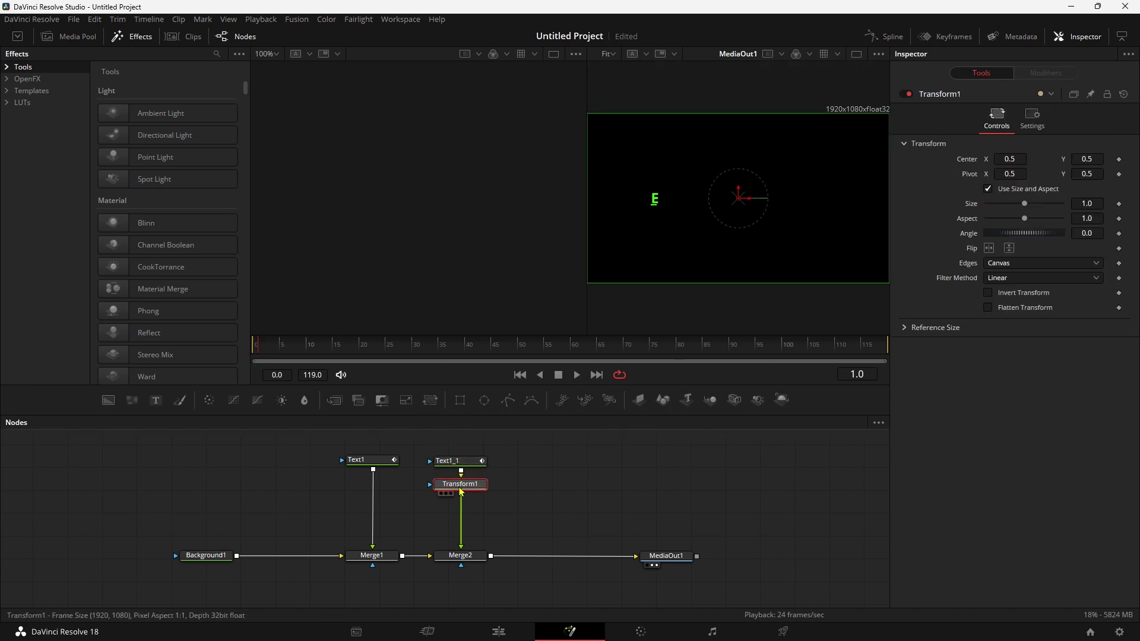
left_click_drag(1012, 159, 1023, 160)
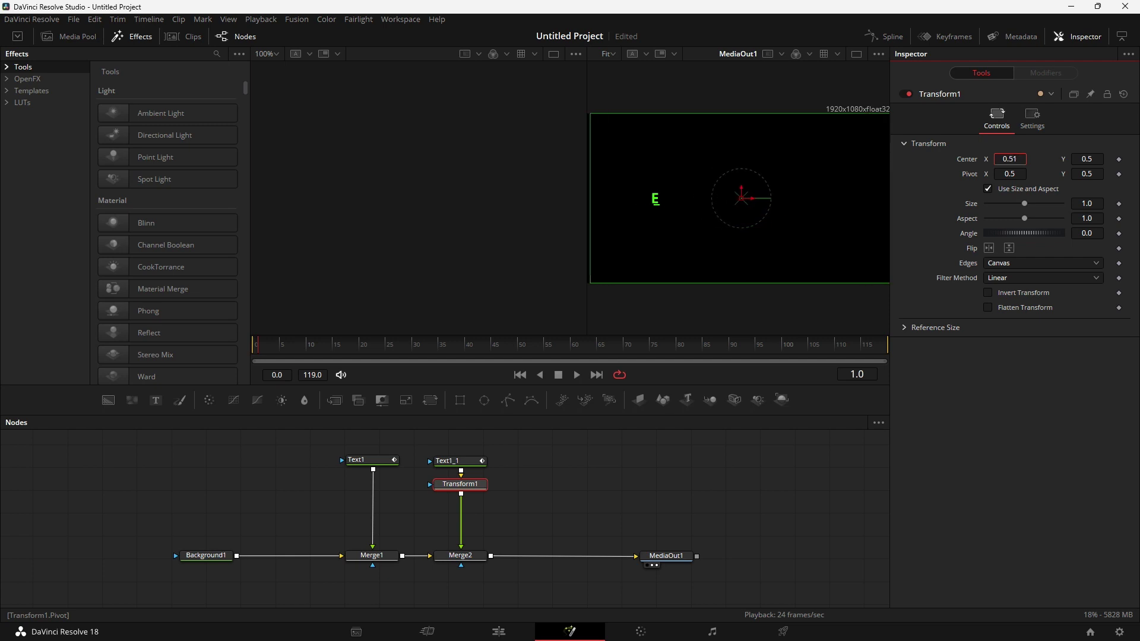
left_click_drag(1010, 159, 1005, 159)
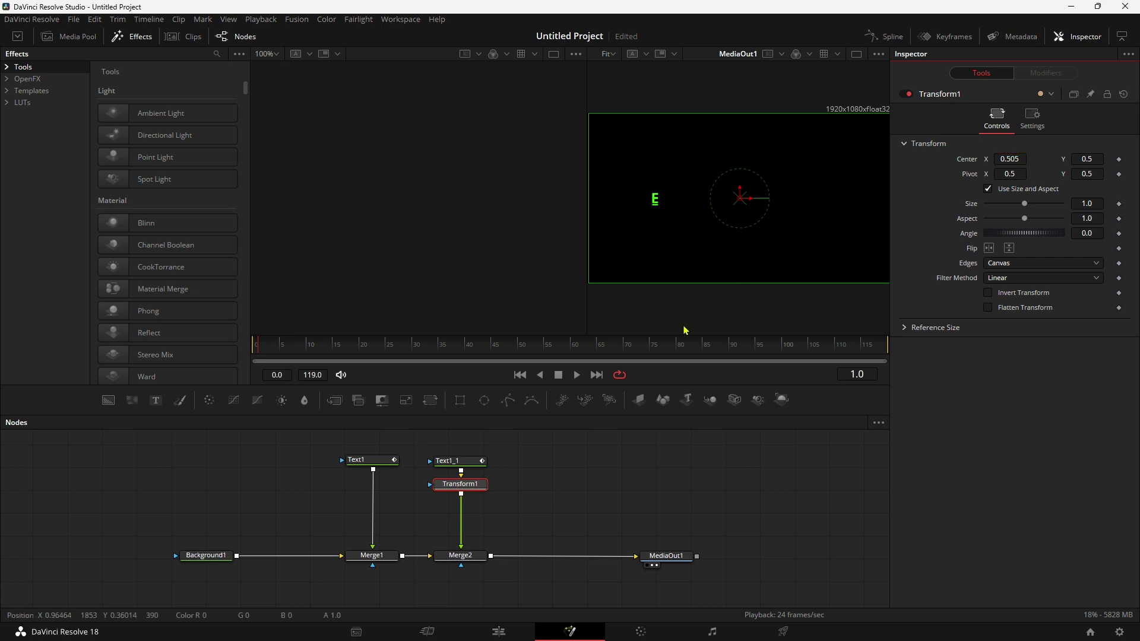
Step: Play the comp from the first frame twice to check the text alignment
left_click(520, 374)
left_click(576, 375)
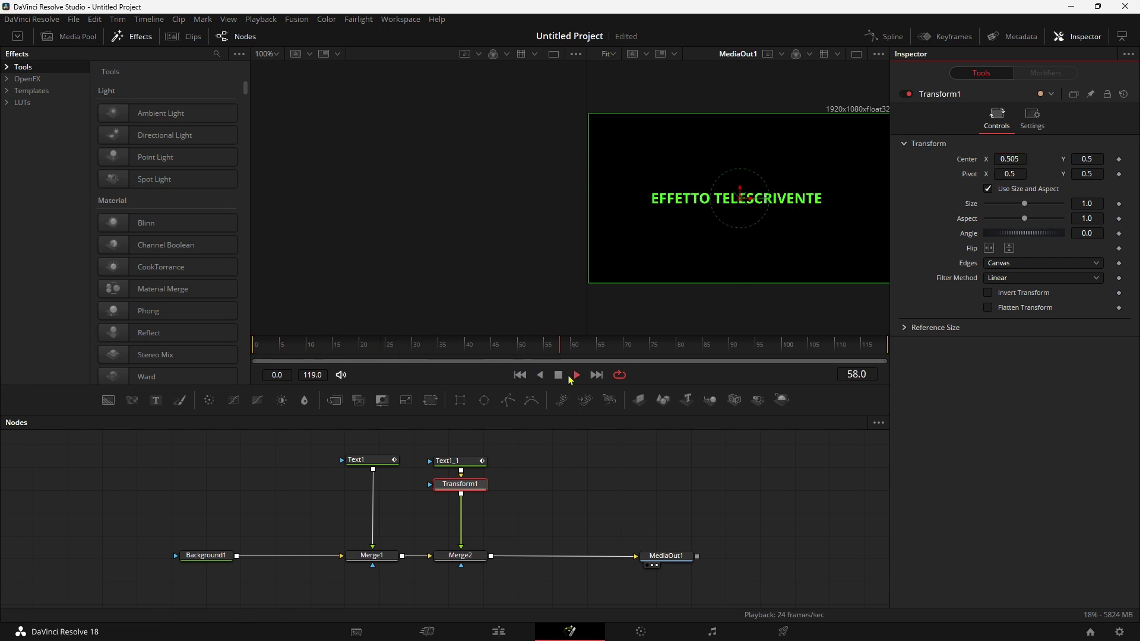
left_click(559, 376)
left_click(525, 375)
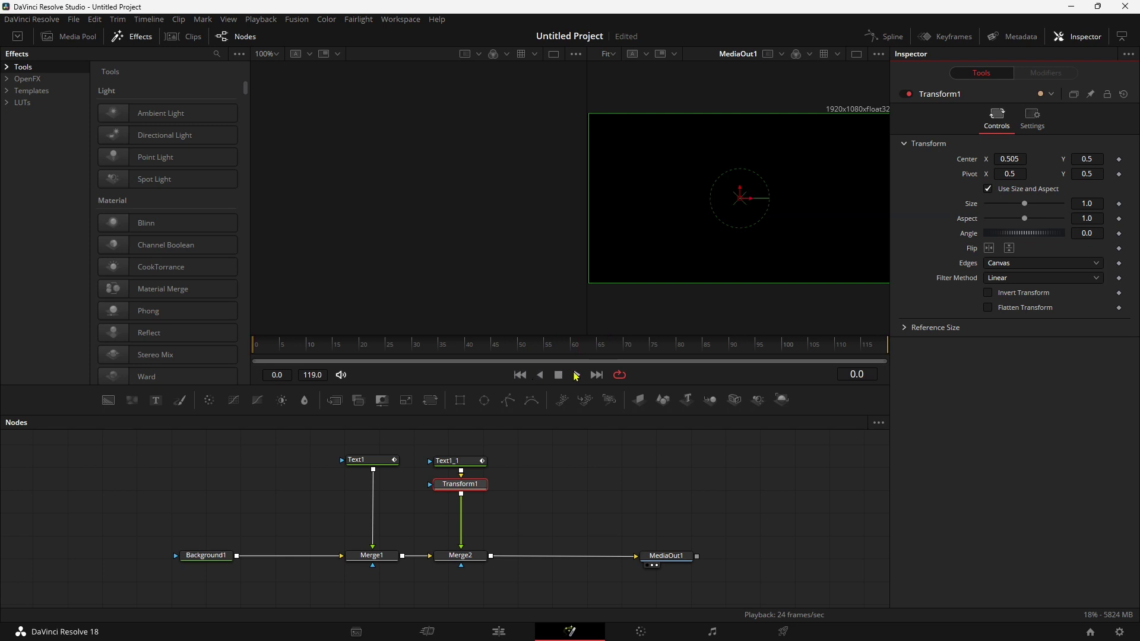
left_click(576, 376)
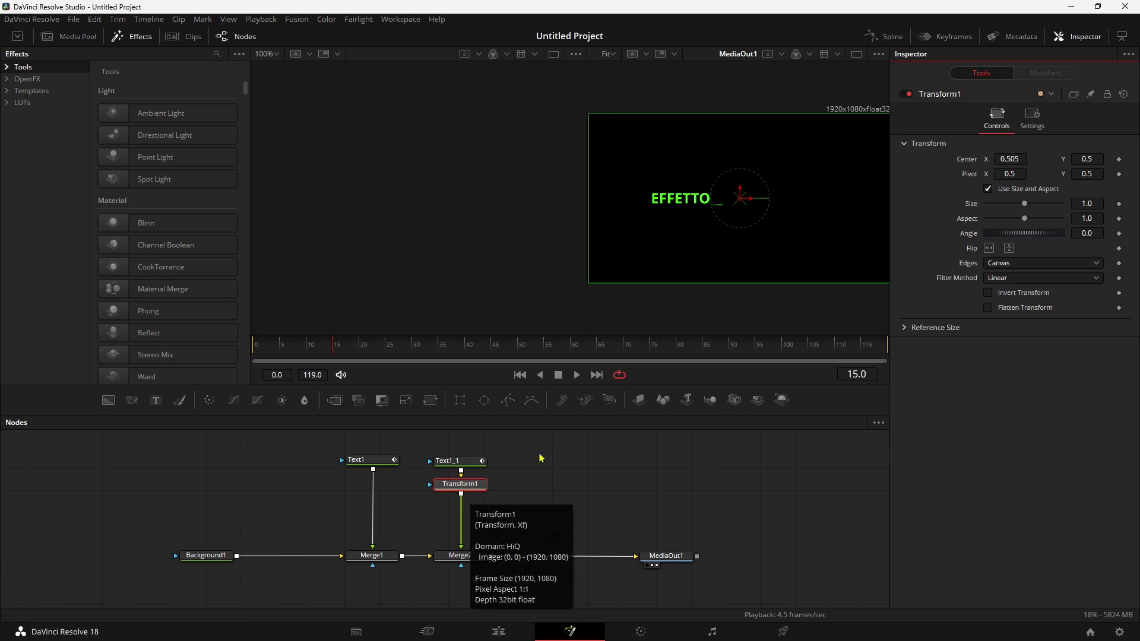
Step: Enable Motion Blur on Transform1 with a 266.5 Shutter Angle
left_click(1032, 117)
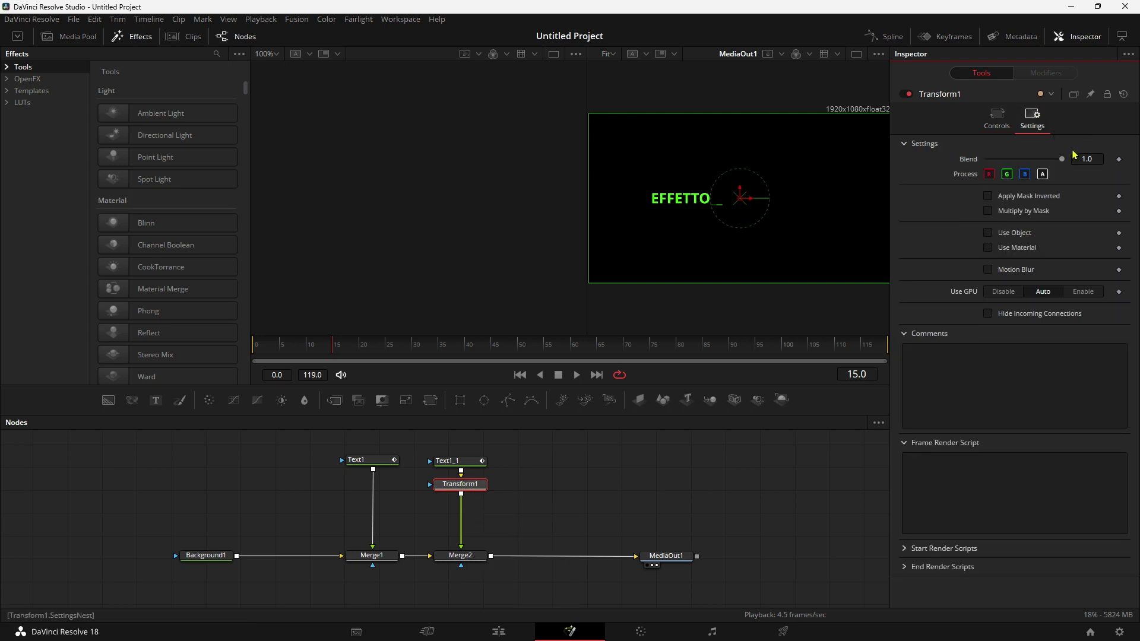
left_click(988, 269)
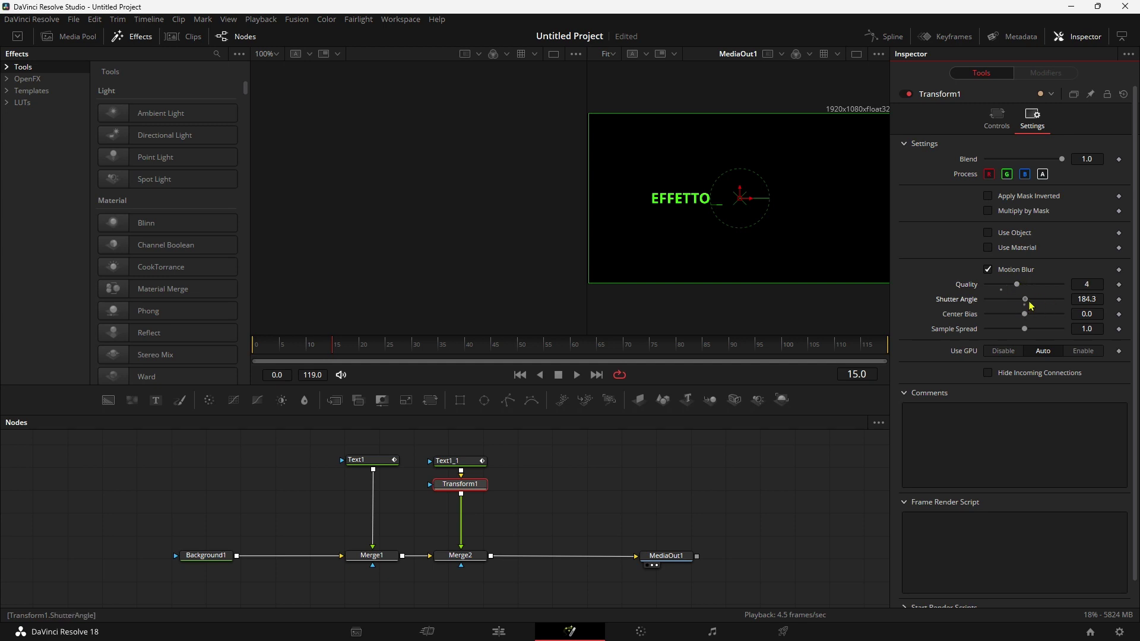
left_click_drag(1027, 300, 1049, 305)
Step: Replay the animation from the start and scrub to frame 23 to inspect the blur
left_click(520, 374)
left_click(576, 375)
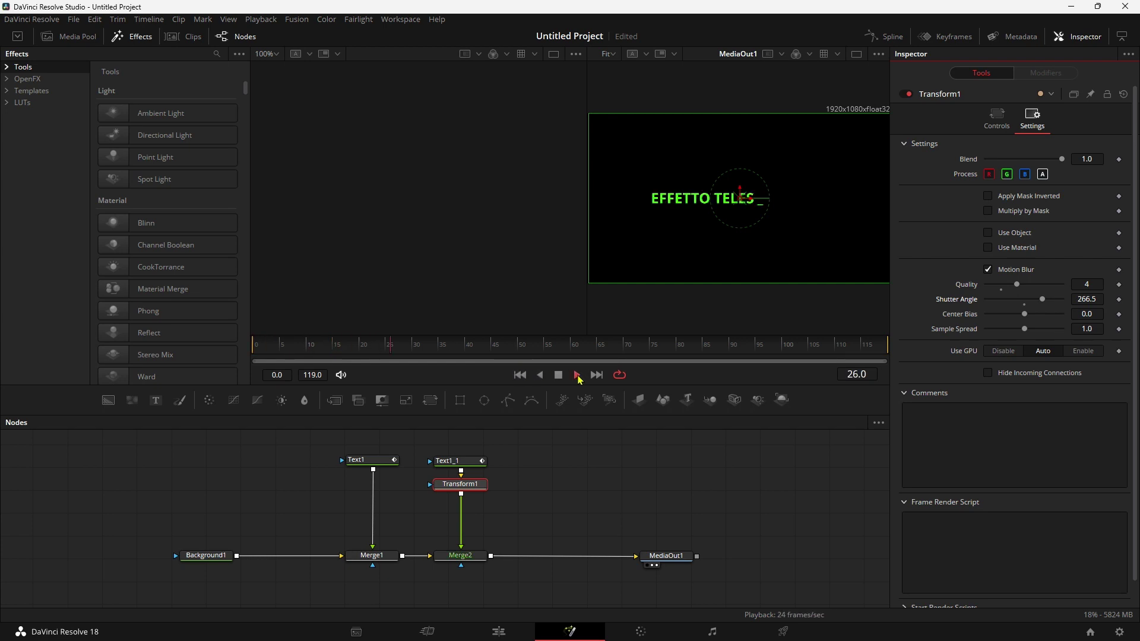
left_click(559, 375)
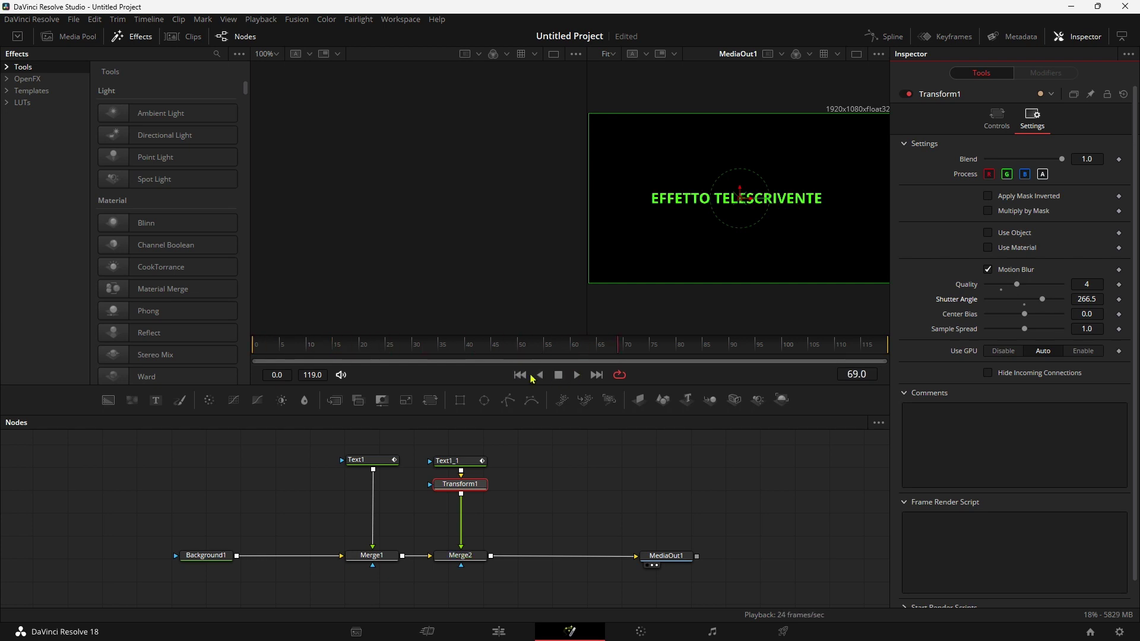
left_click(521, 375)
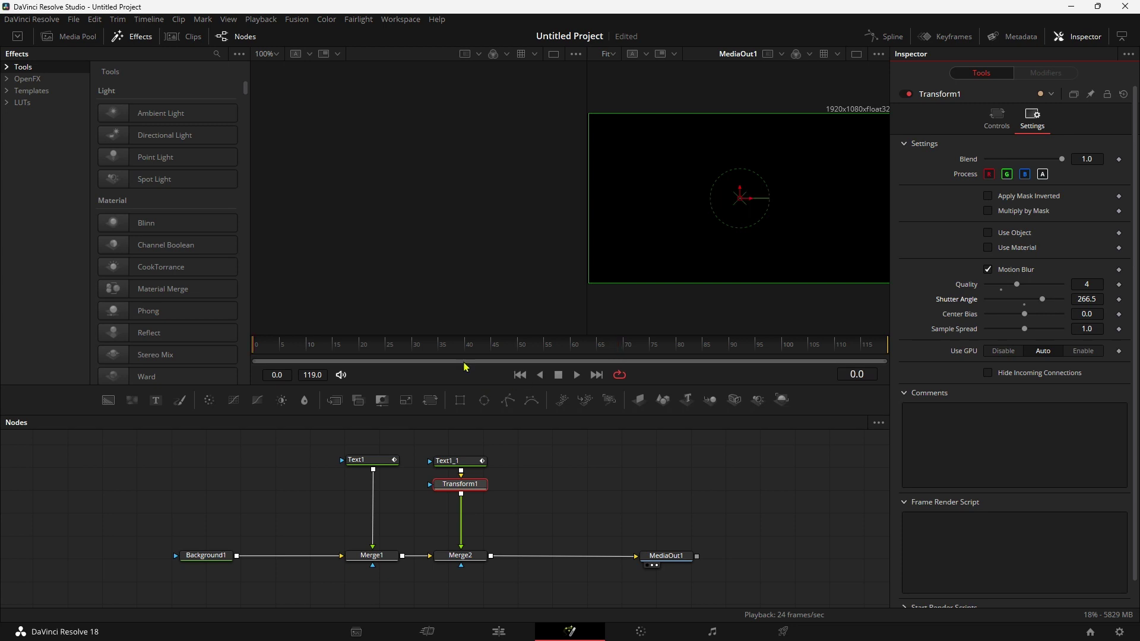
left_click_drag(291, 354, 375, 354)
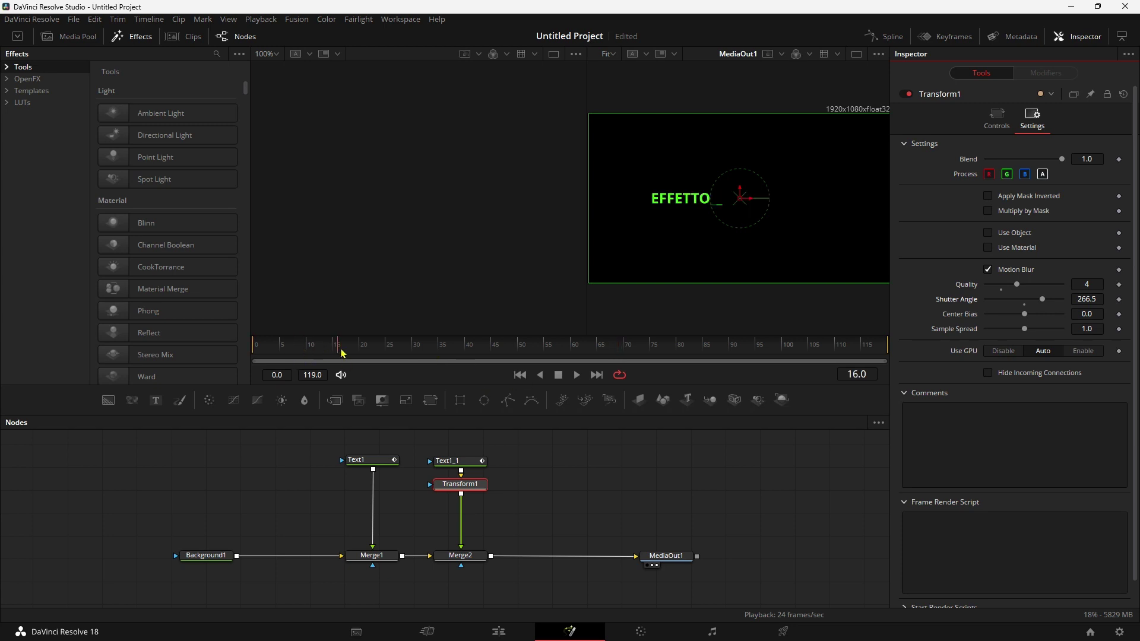
Step: Enable Motion Blur on Text1 with Quality 3 and Shutter Angle 223.9, previewing playback
left_click(374, 464)
left_click(1103, 169)
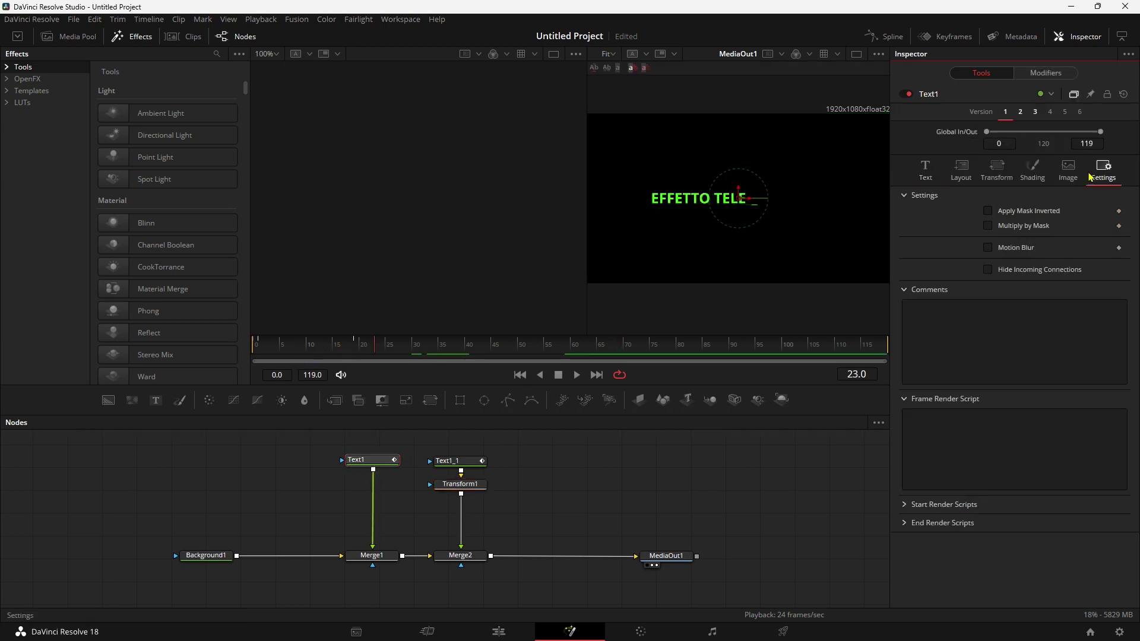
left_click(987, 249)
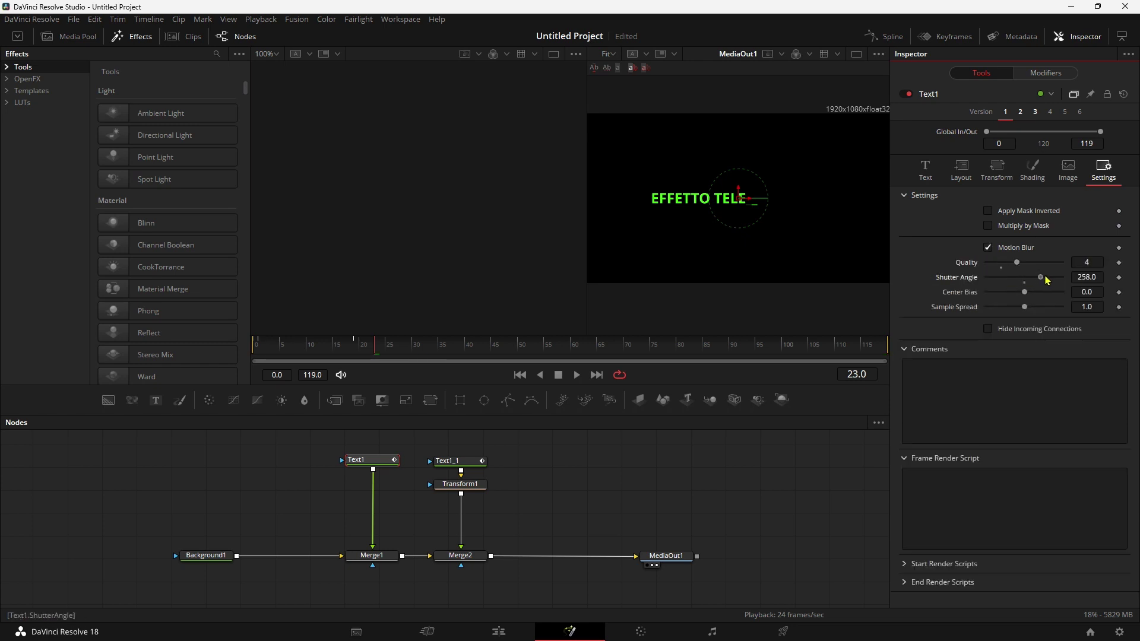
left_click_drag(1047, 280, 1050, 281)
left_click(561, 376)
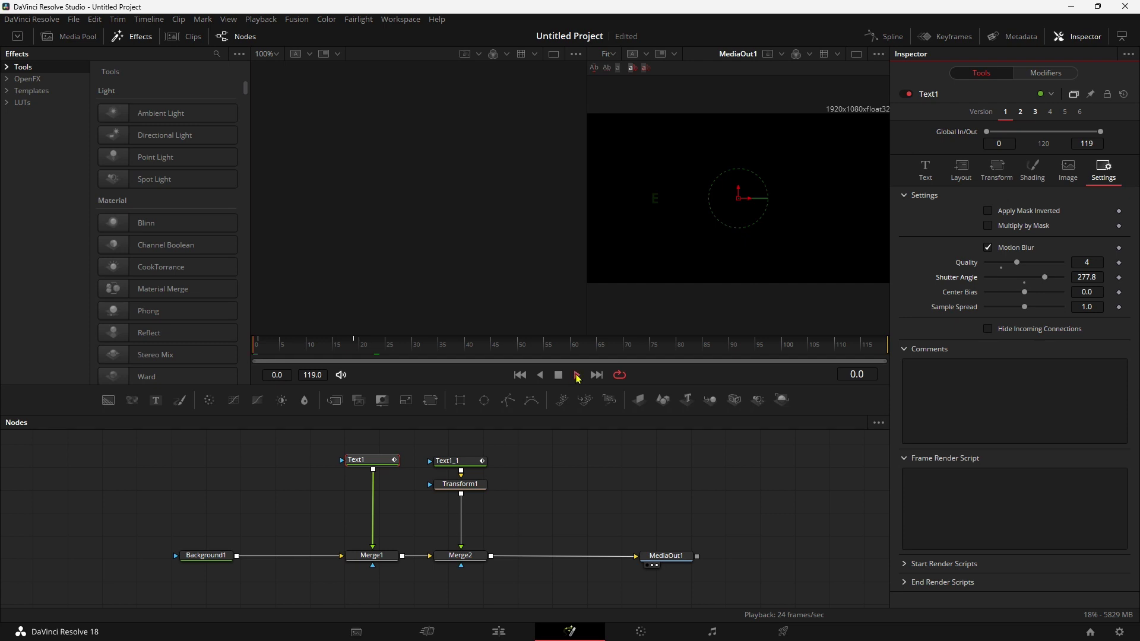
left_click(578, 376)
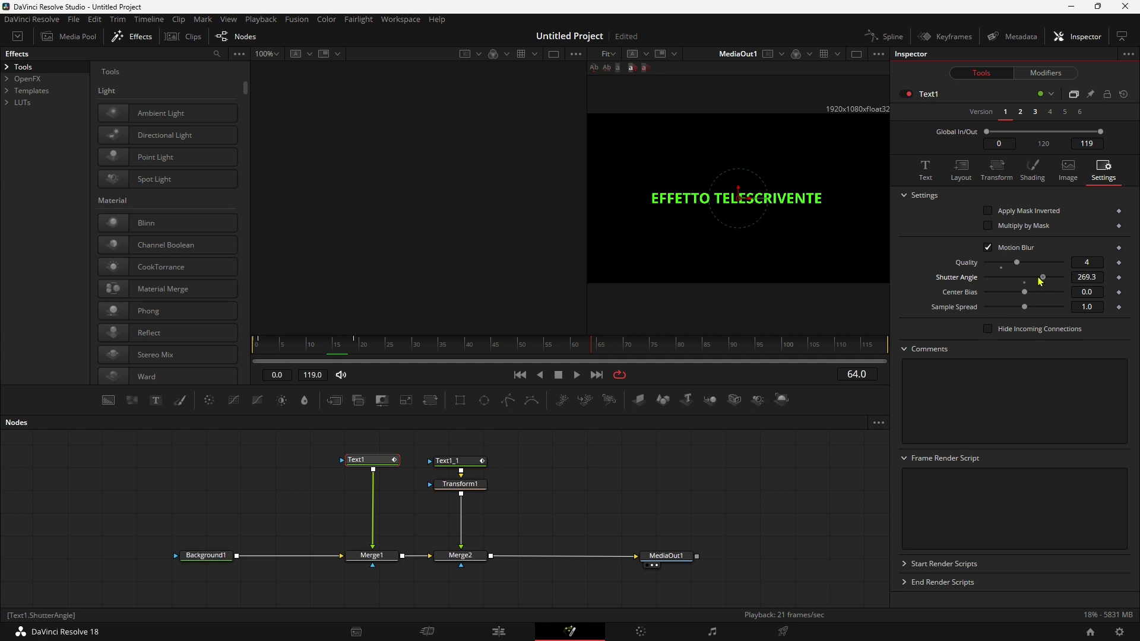
left_click_drag(1039, 278, 1033, 277)
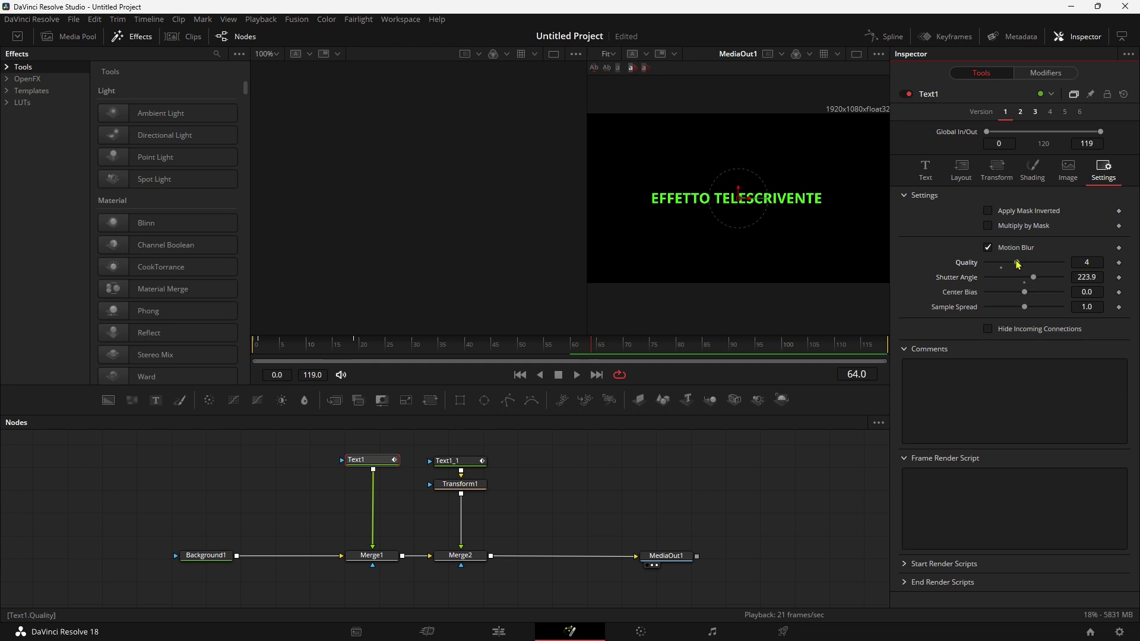
left_click(520, 375)
left_click(577, 374)
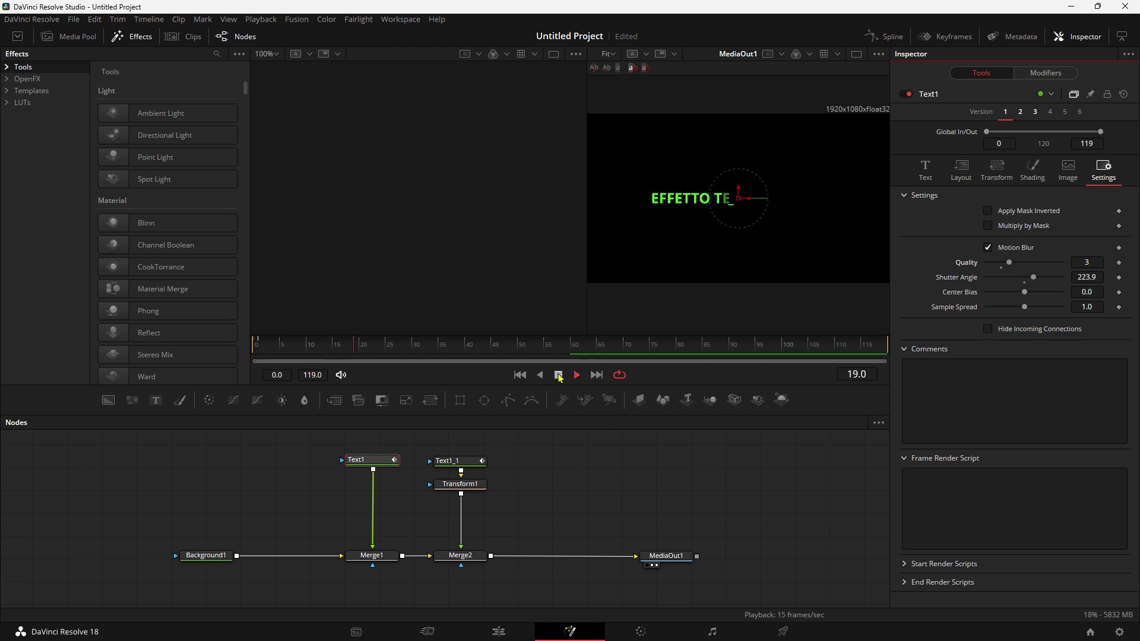
left_click(558, 376)
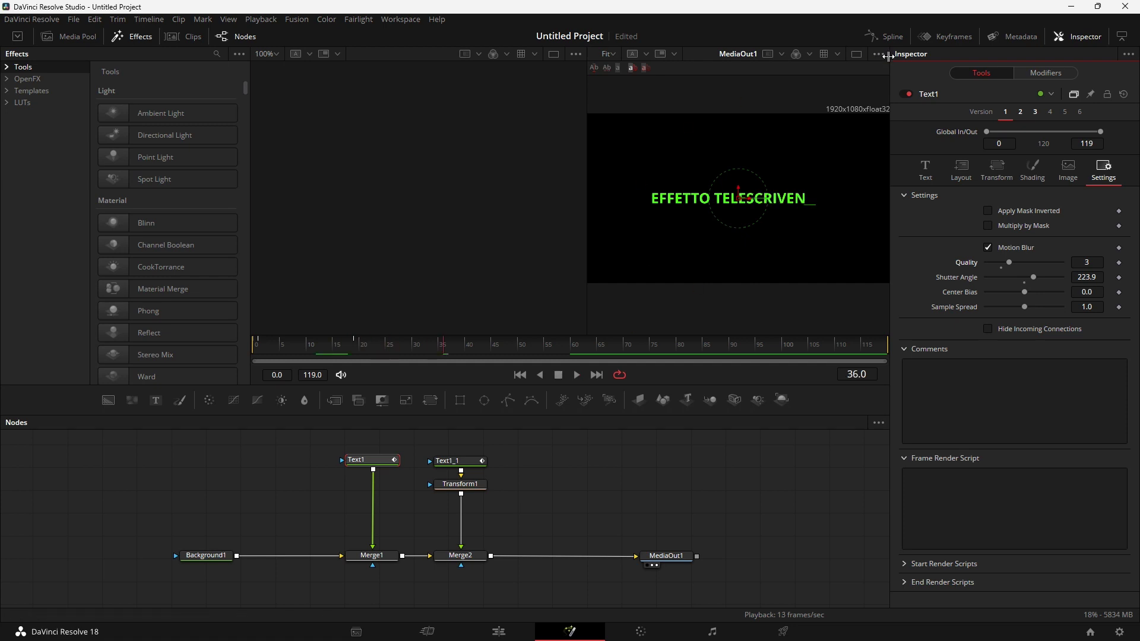
Step: Show only the output in a single viewer, replay, and scrub back to an early typing frame
left_click(856, 53)
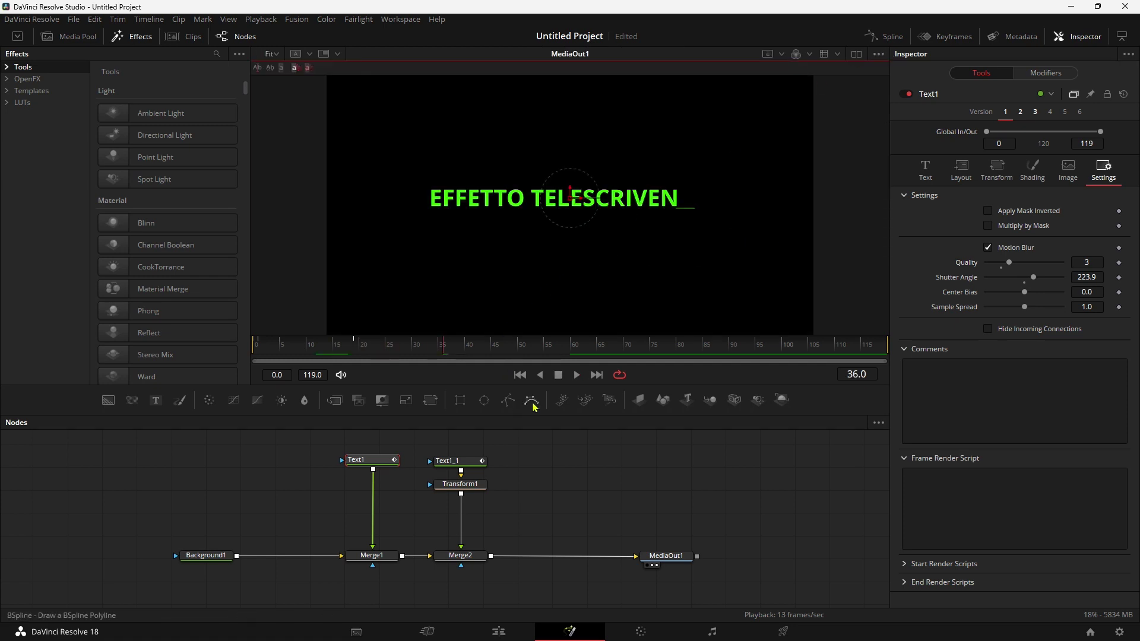
left_click(517, 375)
key("space")
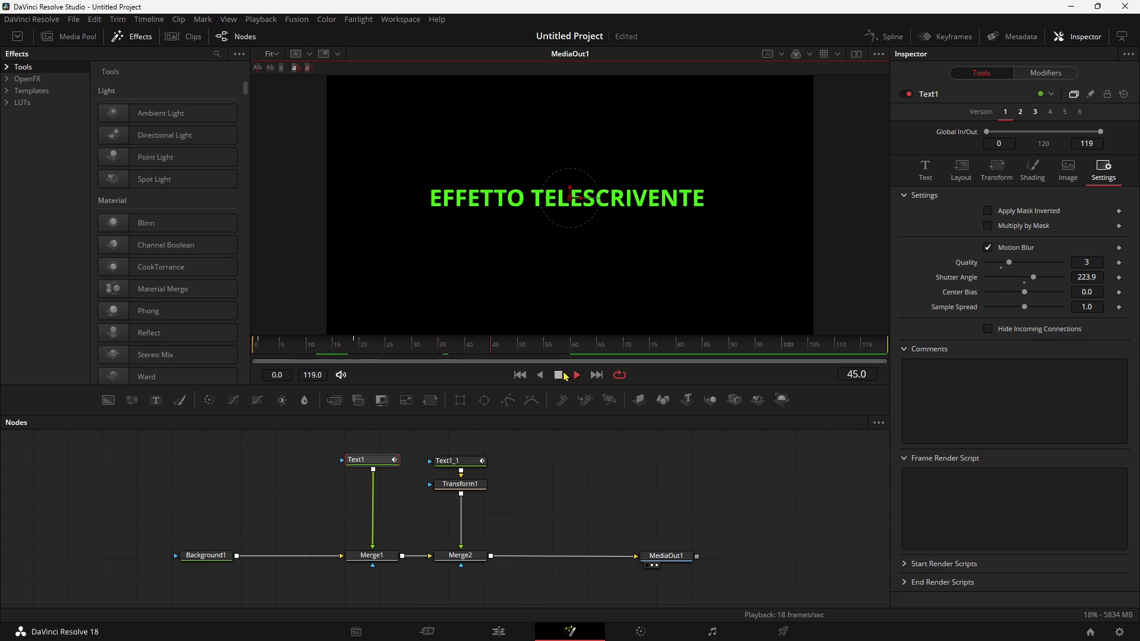
mouse_move(411, 351)
left_mouse_down()
mouse_move(348, 352)
mouse_move(358, 353)
left_mouse_up()
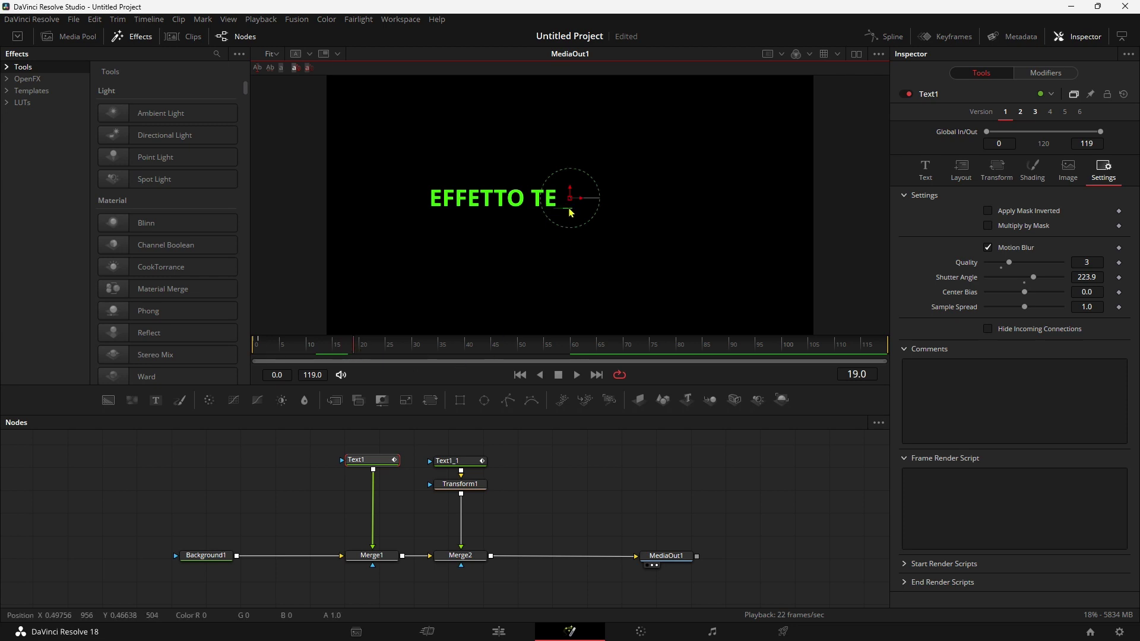
Step: Add a Soft Glow node after the second text's Transform1 via the 'soft' tool search
left_click(462, 485)
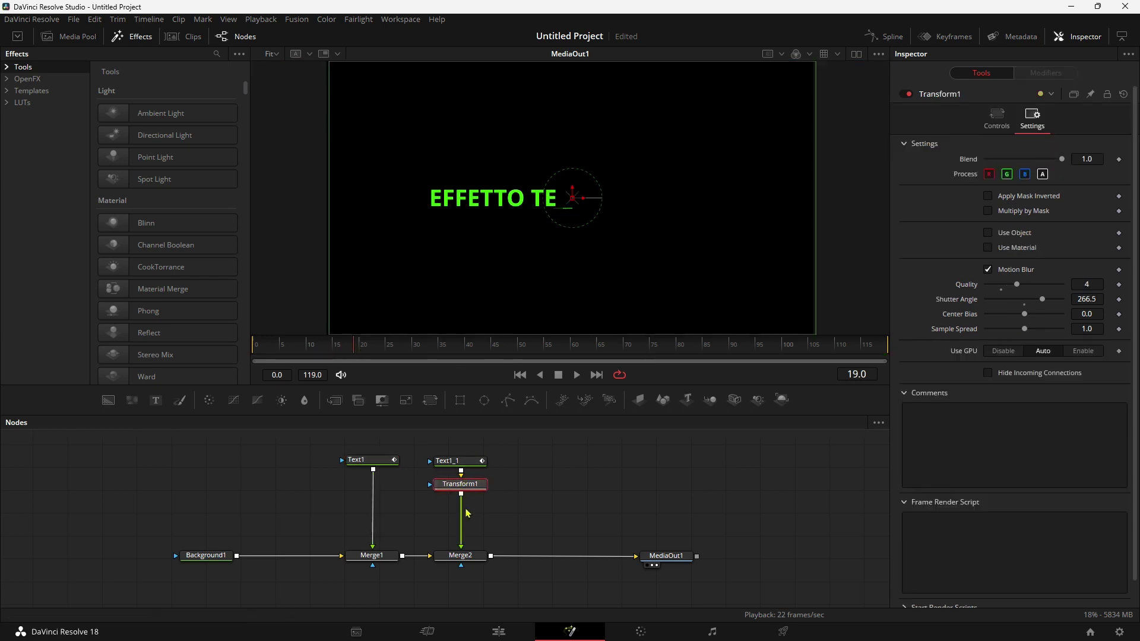
key("shift+space")
type("soft")
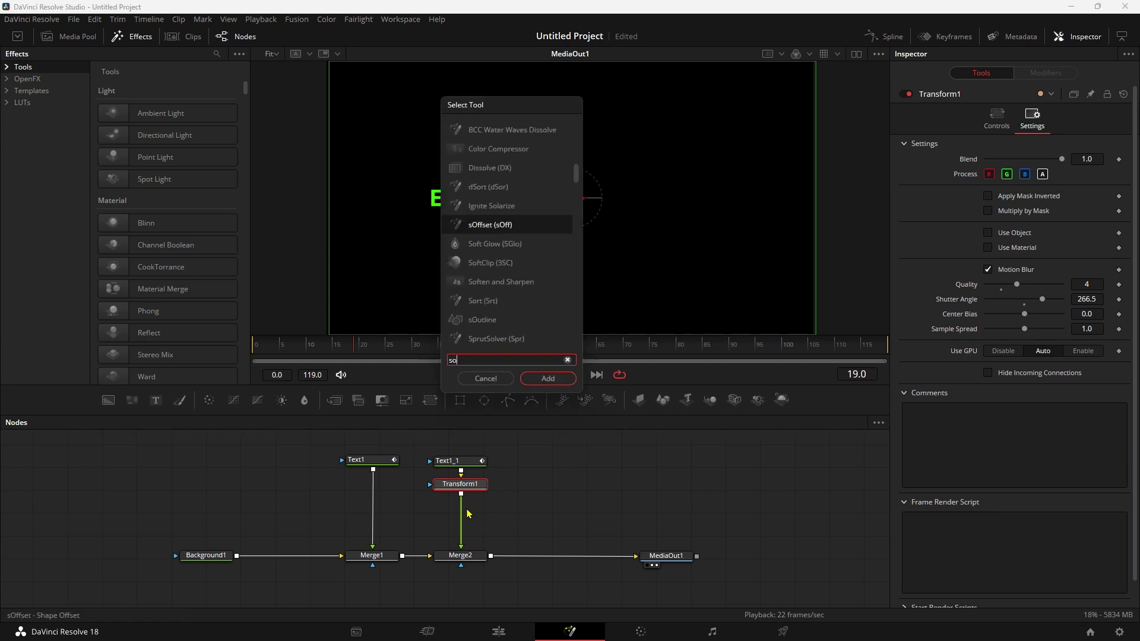
key("Return")
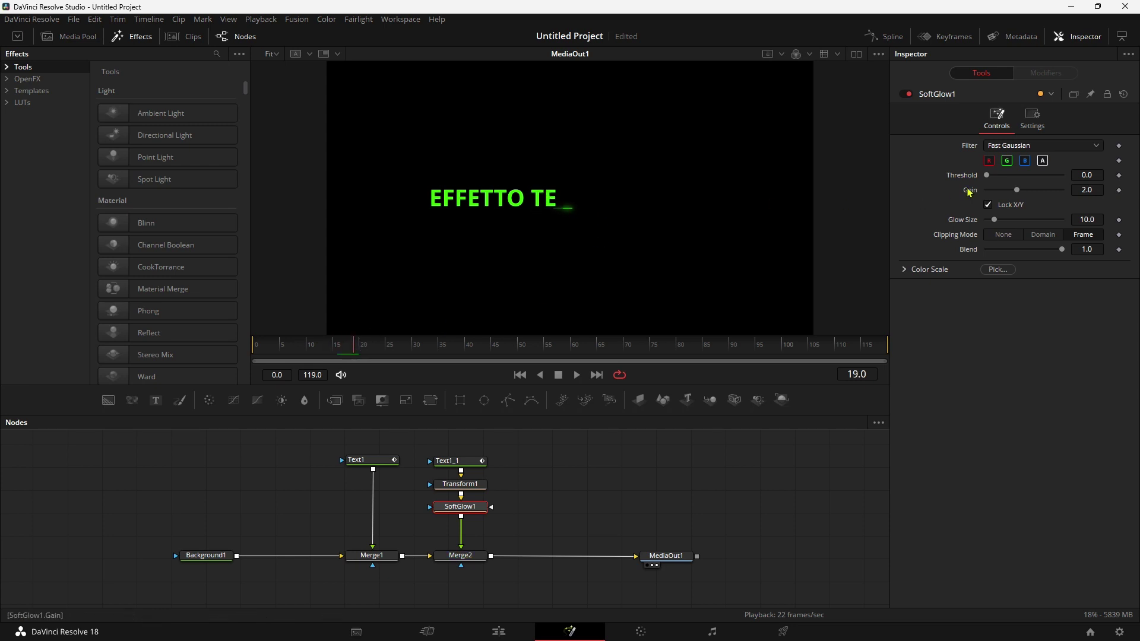
Step: Set SoftGlow1 to Gain 4.567 and Glow Size 3.9, then select Text1
mouse_move(1016, 190)
left_mouse_down()
mouse_move(1054, 195)
mouse_move(994, 228)
left_mouse_up()
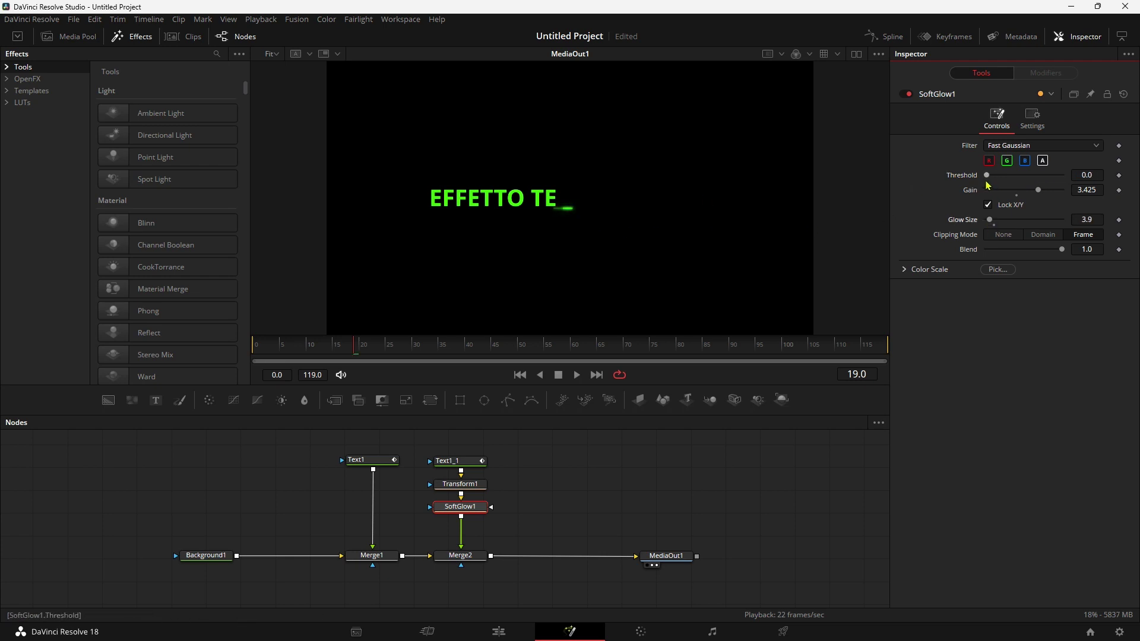
left_click_drag(986, 182, 1055, 191)
left_click_drag(356, 347, 366, 349)
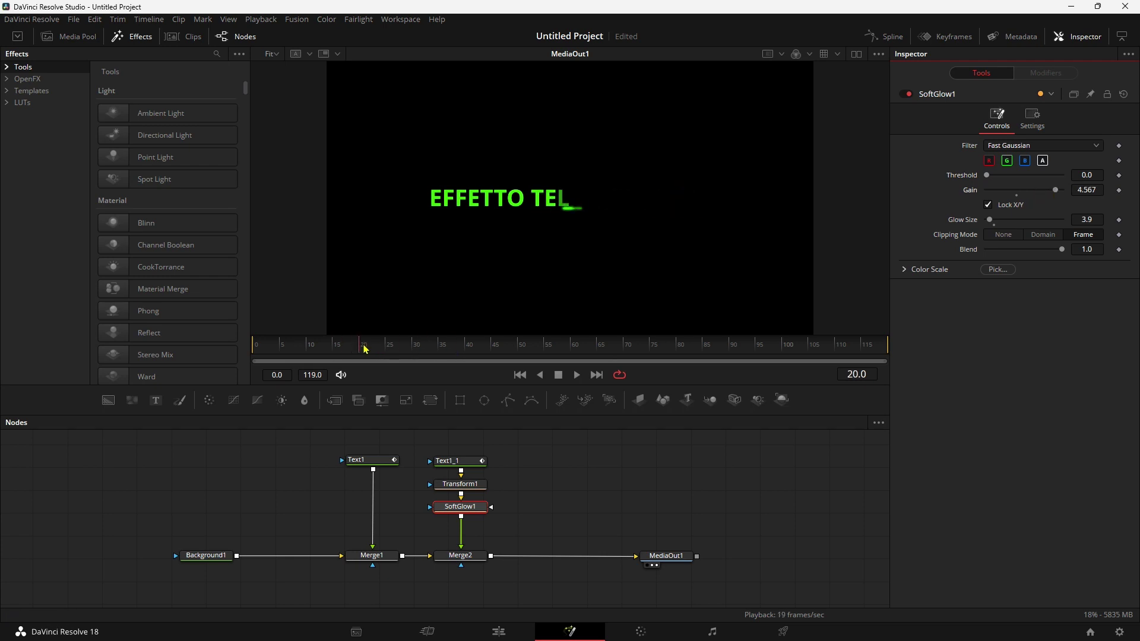
left_click(369, 461)
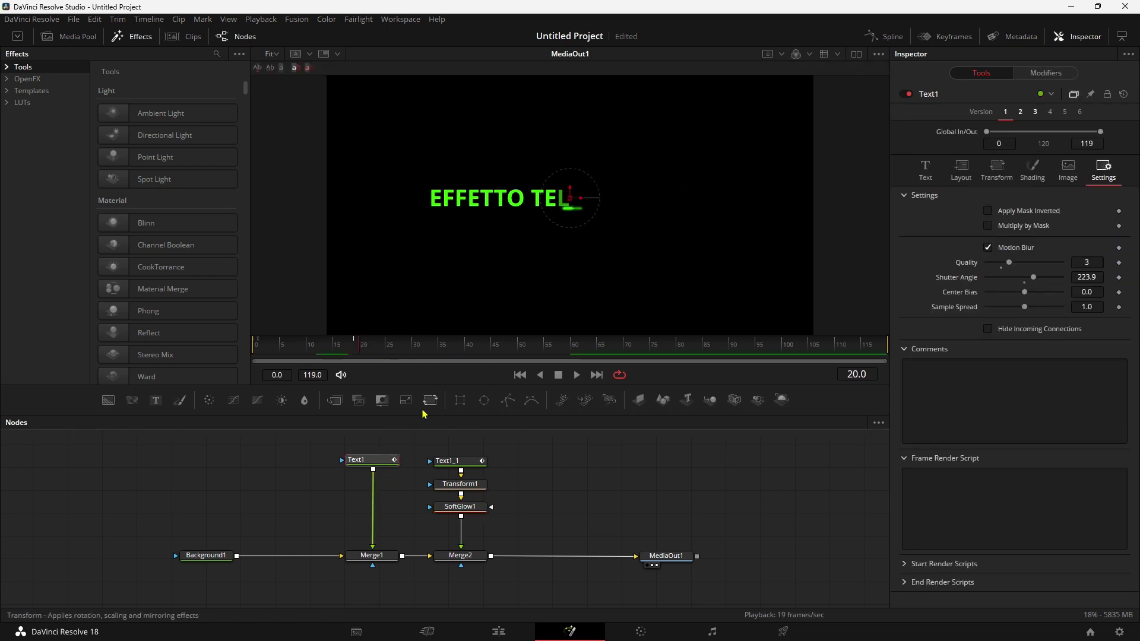
Step: Add SoftGlow2 after Text1: Threshold 0.299, Gain 1.299, unlocked X/Y Glow Size 3.1/18.1
key("shift+space")
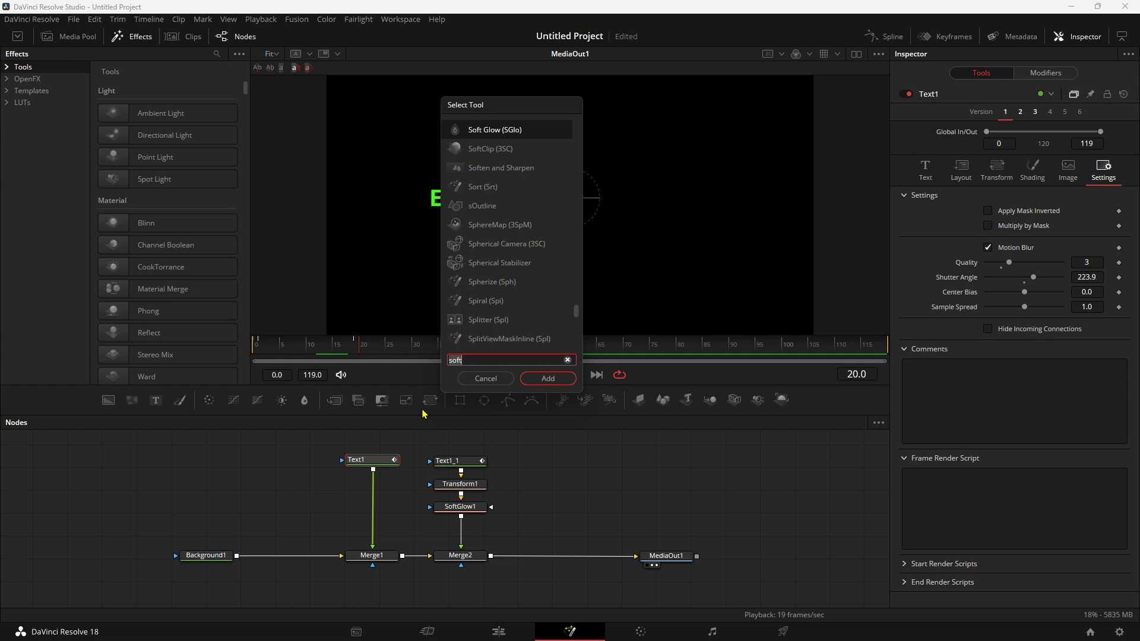
key("Return")
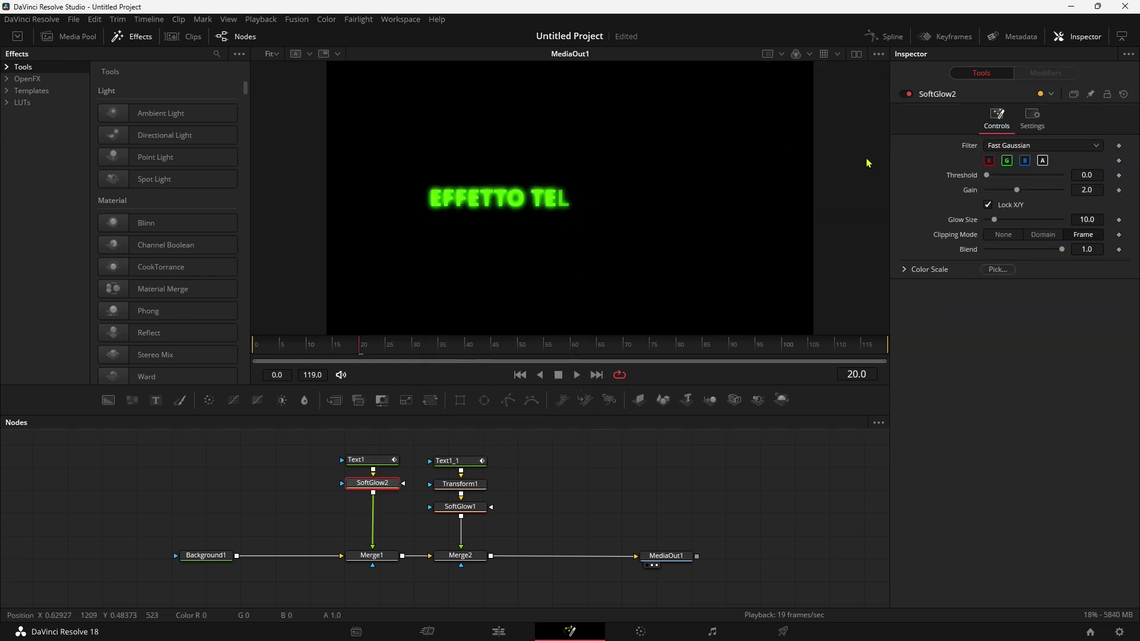
mouse_move(989, 176)
left_mouse_down()
mouse_move(1038, 181)
mouse_move(1035, 190)
left_mouse_up()
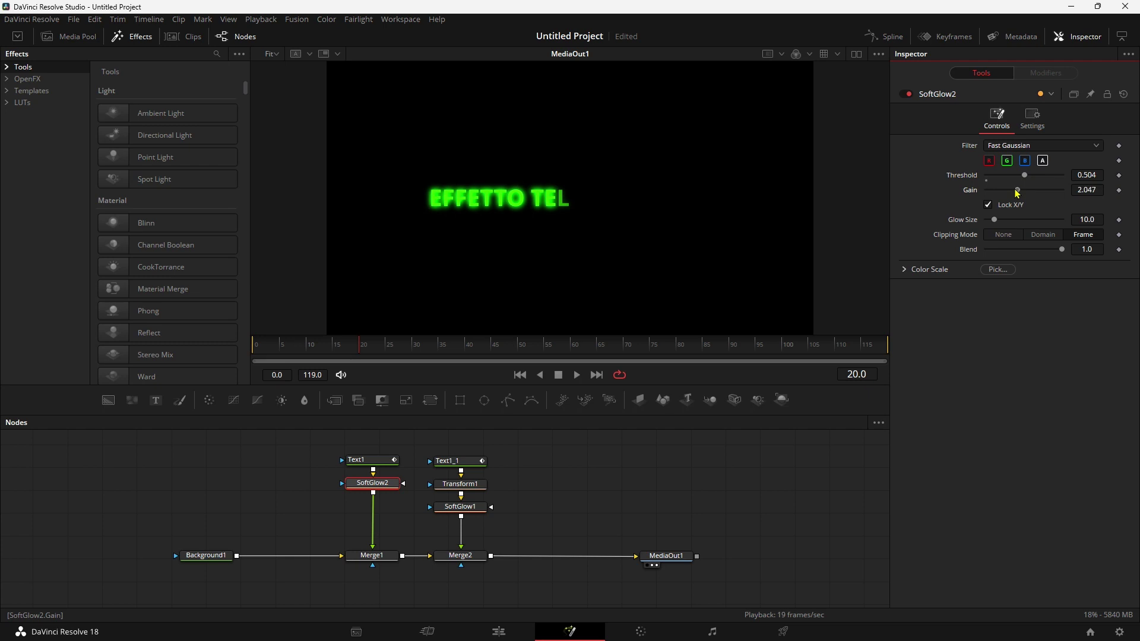
left_click_drag(990, 221, 995, 224)
left_click_drag(1035, 190, 1014, 200)
left_click(988, 205)
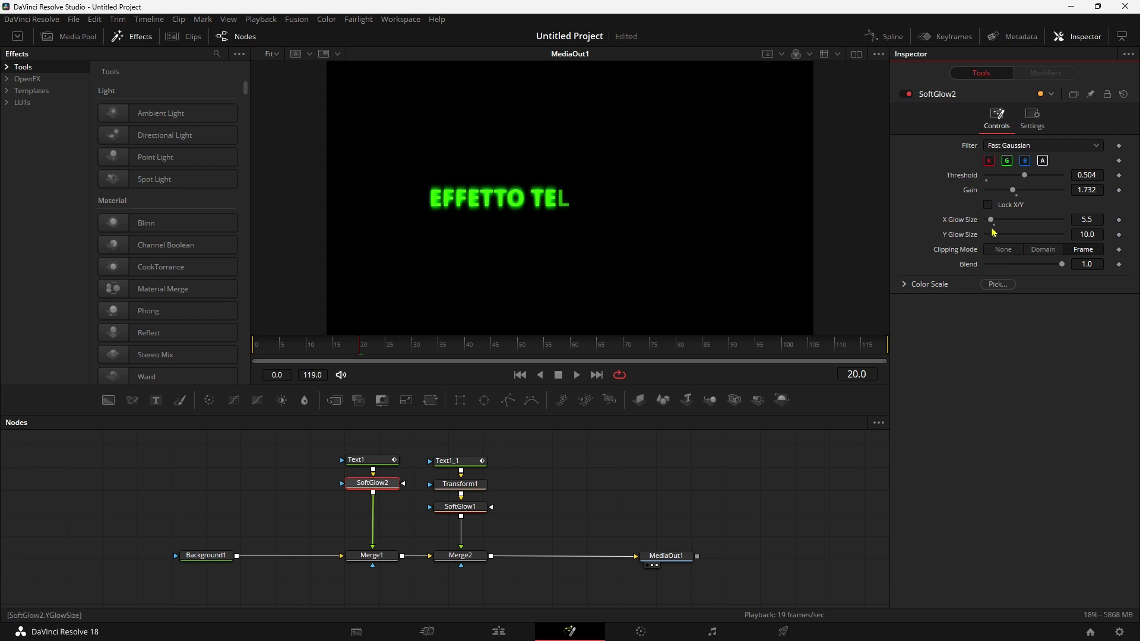
left_click_drag(996, 238, 1004, 240)
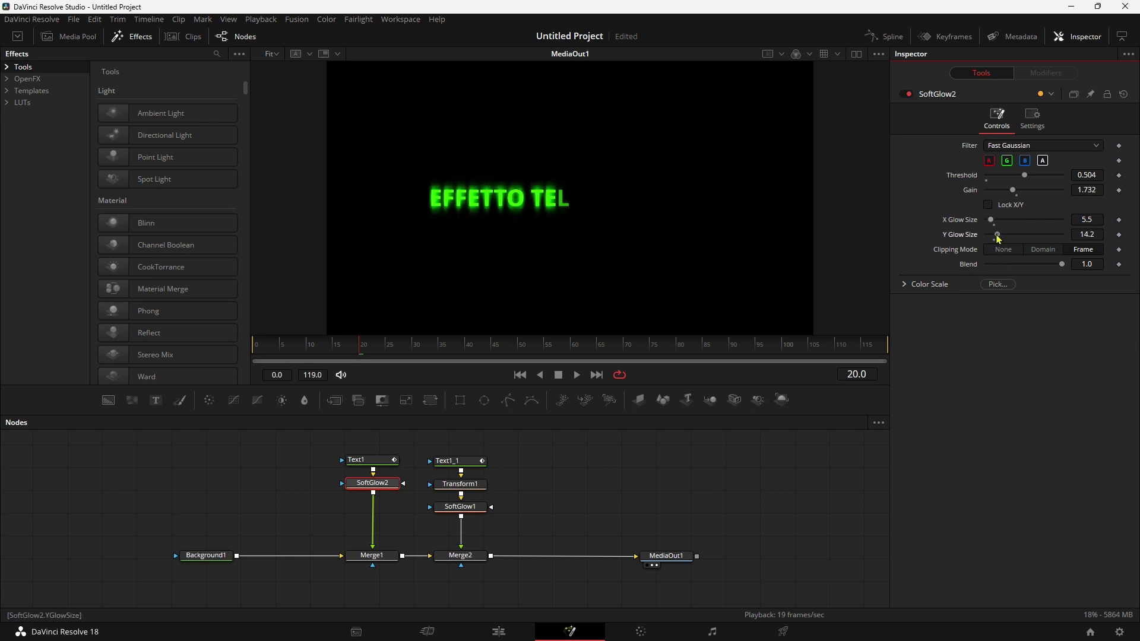
left_click_drag(1013, 190, 998, 194)
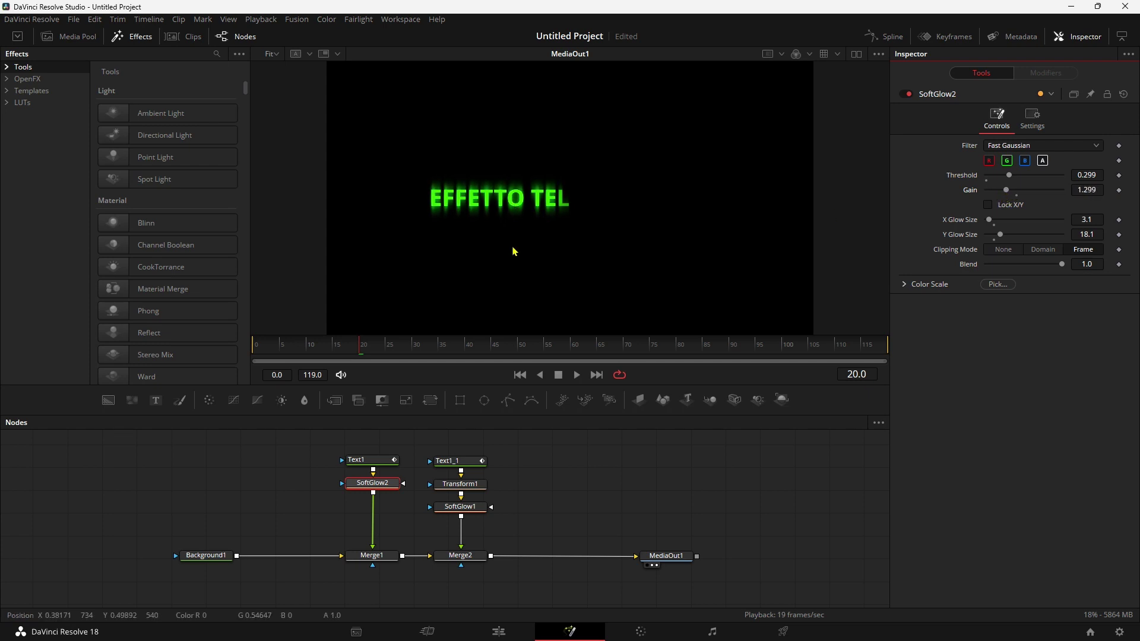
Step: Play the typewriter animation twice from the first frame
left_click(521, 375)
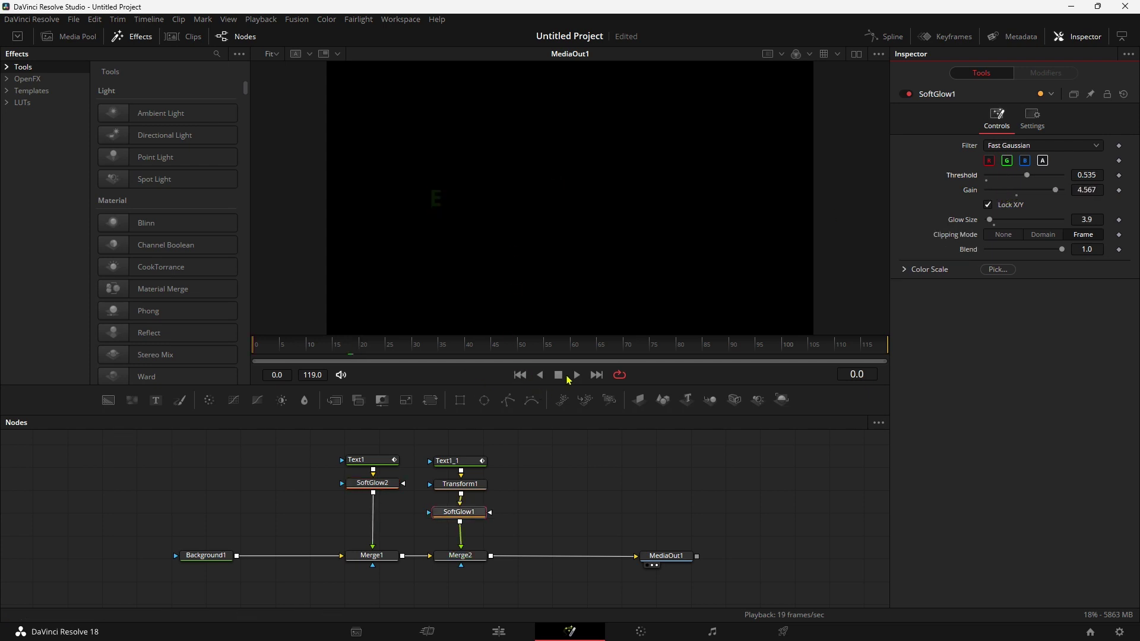
left_click(577, 375)
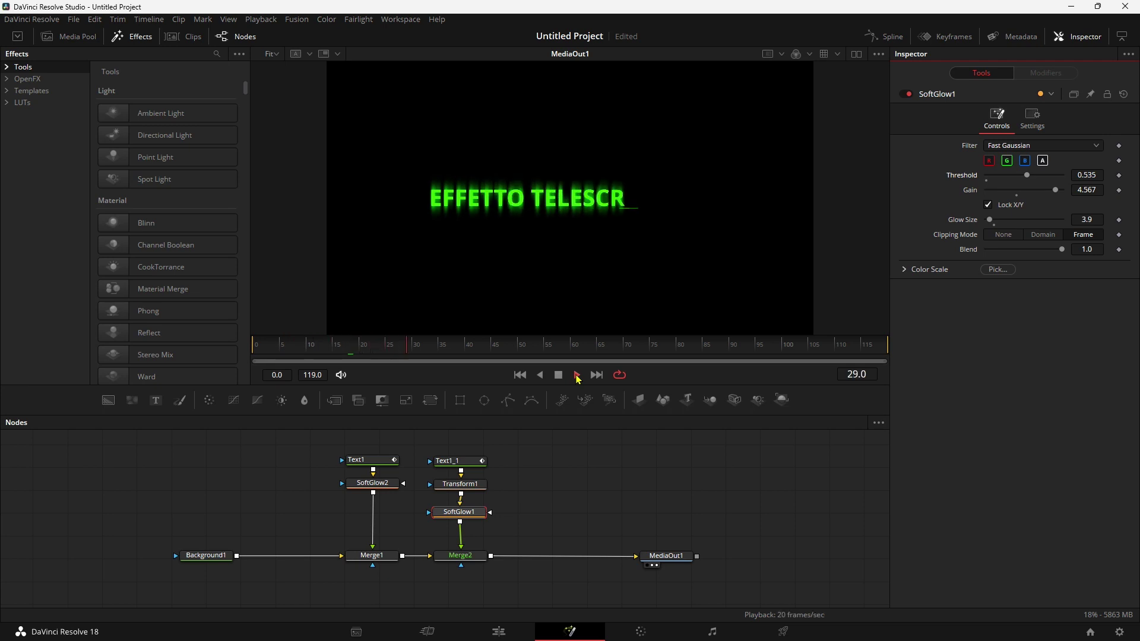
left_click(558, 374)
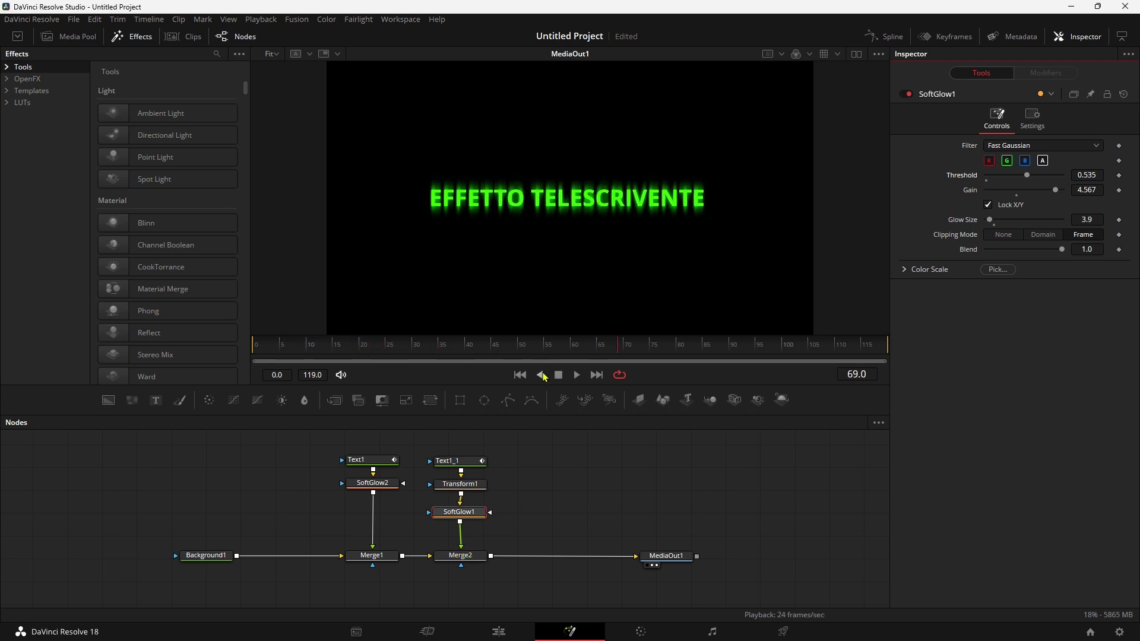
left_click(521, 374)
left_click(574, 375)
Step: Scrub to frame 24, make room in the node graph, and add a Fast Noise generator
left_click_drag(478, 344, 383, 355)
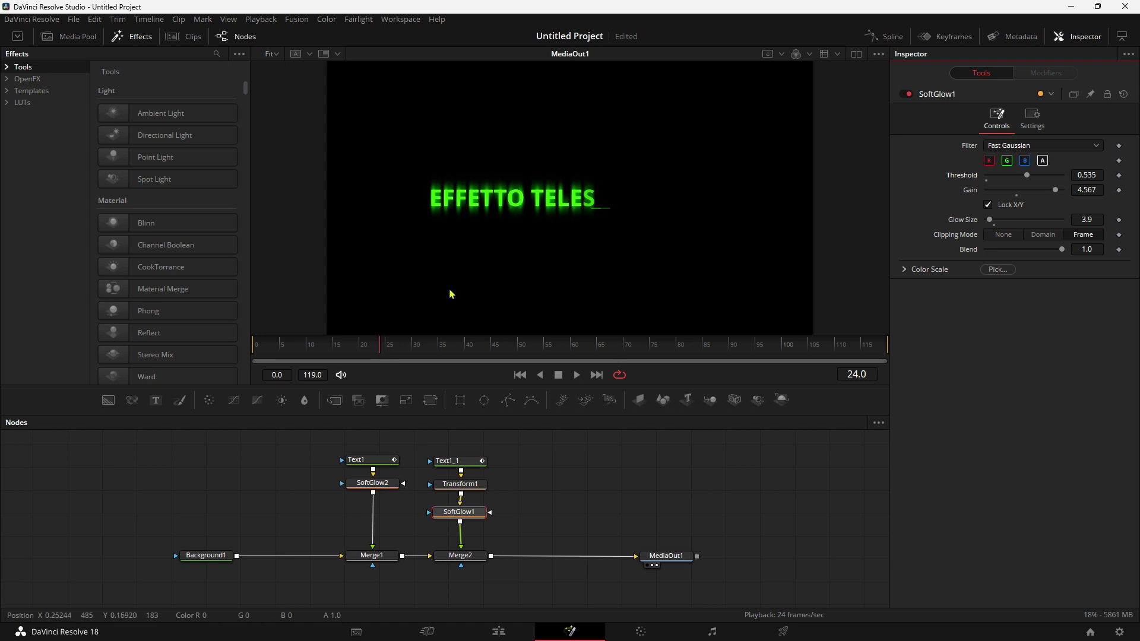
left_click_drag(531, 495, 596, 514)
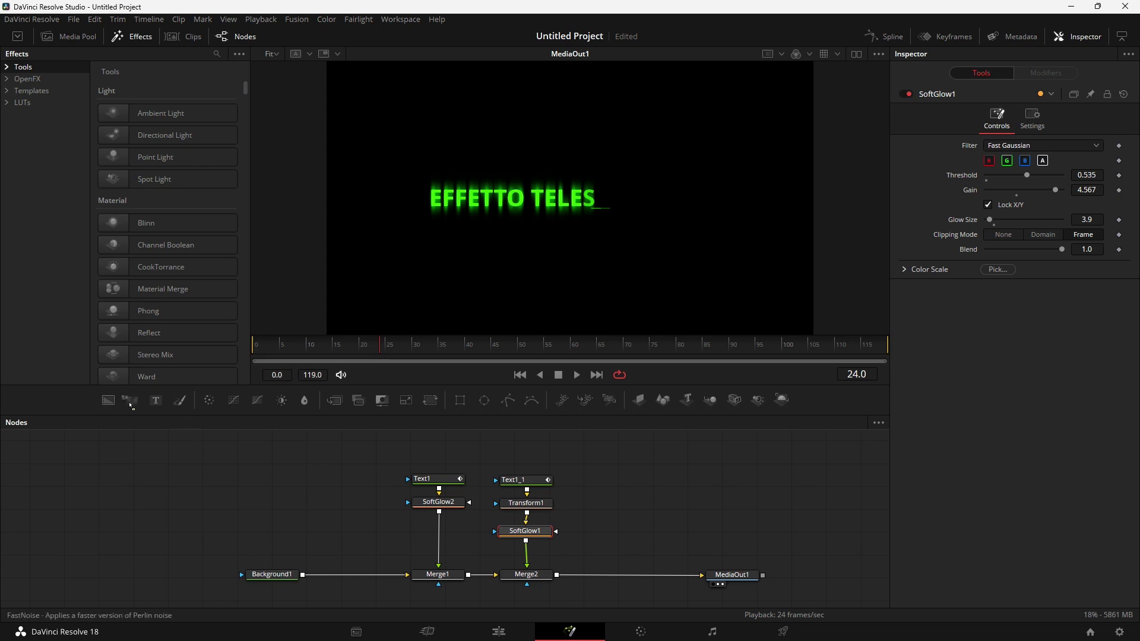
left_click_drag(131, 406, 336, 521)
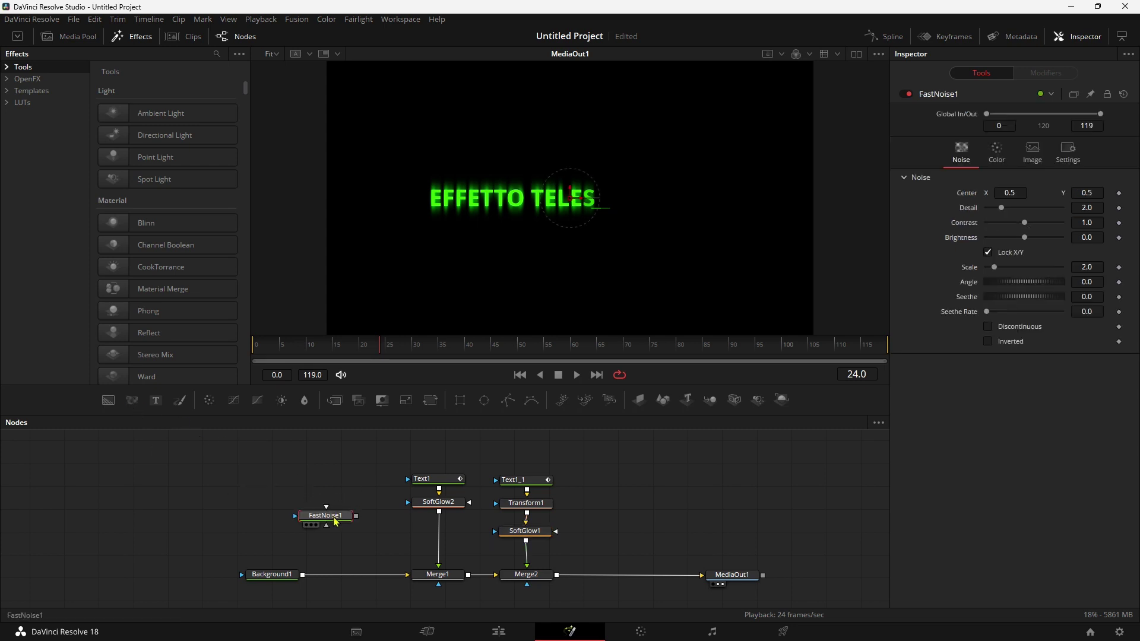
Step: Show dual viewers and set the noise to Detail 10, Contrast 5, X Scale 0, Y Scale 20
left_click(857, 55)
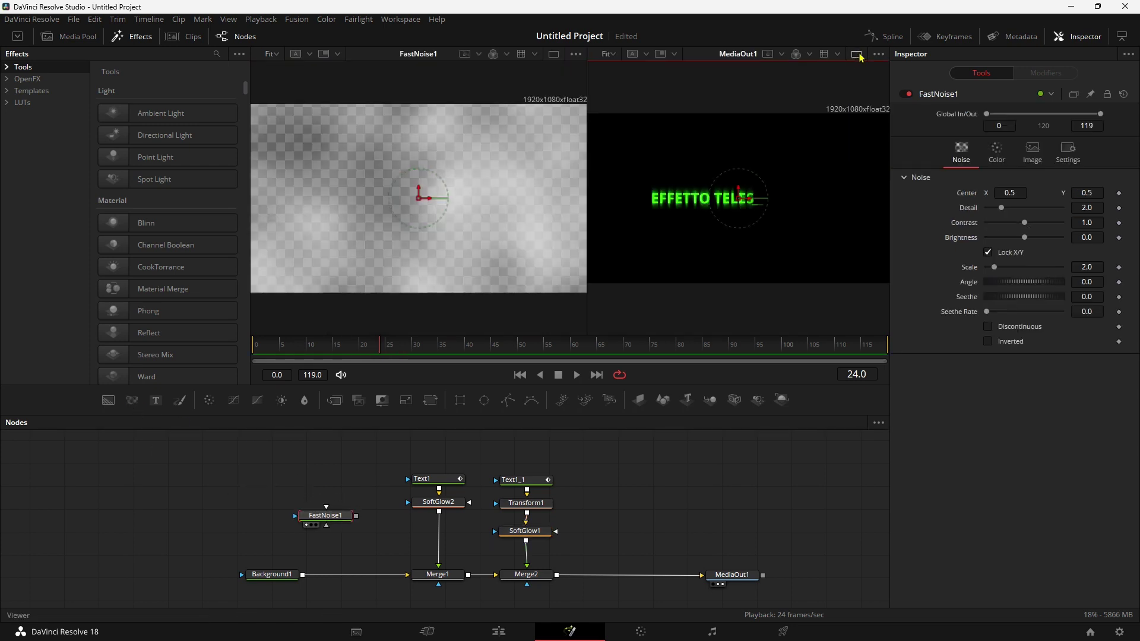
left_click_drag(1001, 209, 1095, 215)
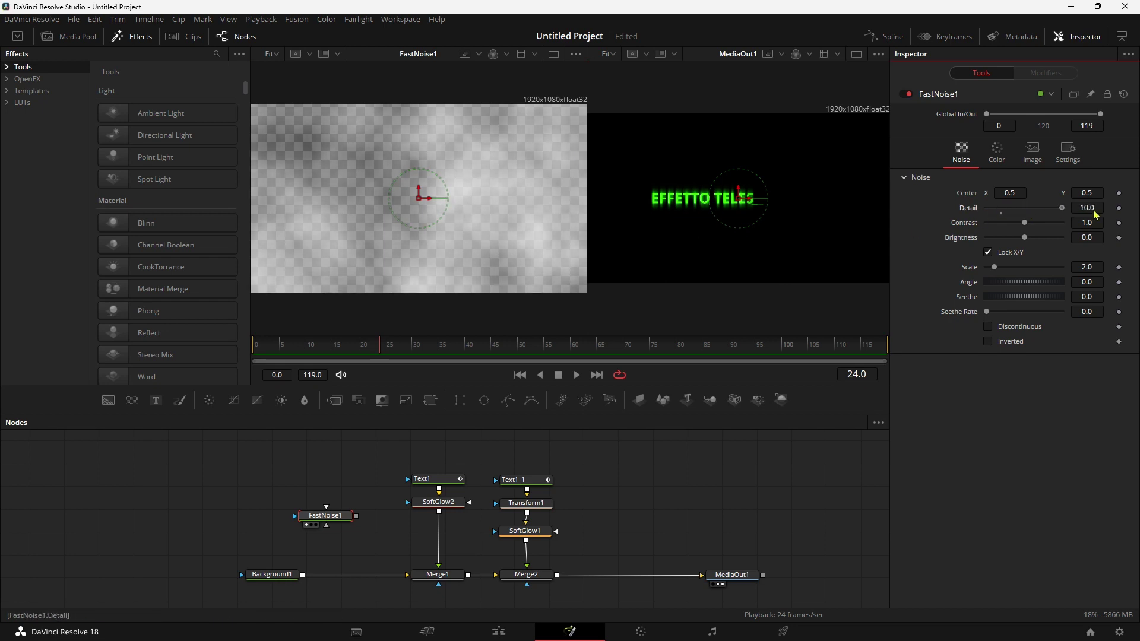
left_click_drag(1021, 229, 1106, 229)
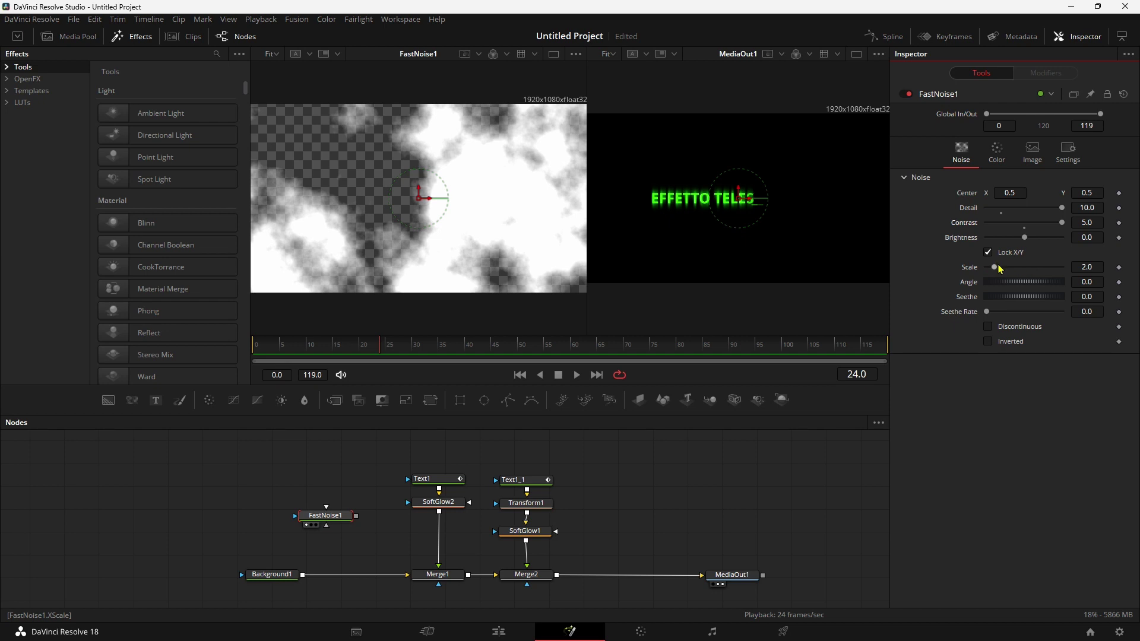
left_click_drag(1001, 269, 1039, 274)
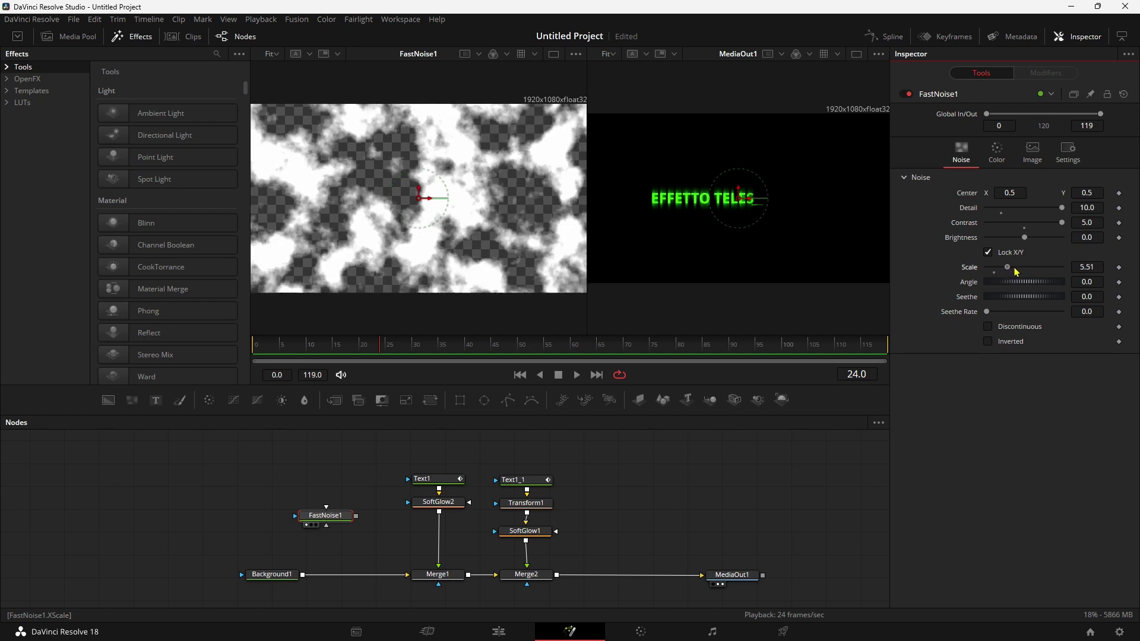
left_click(989, 253)
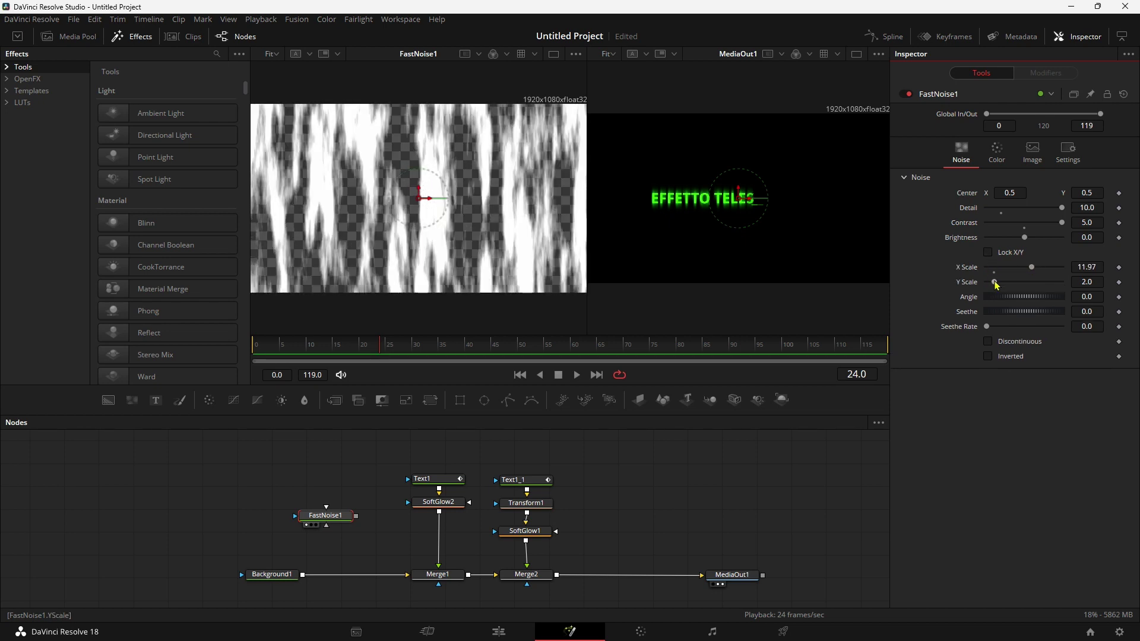
mouse_move(1027, 271)
left_mouse_down()
mouse_move(986, 268)
mouse_move(1065, 282)
left_mouse_up()
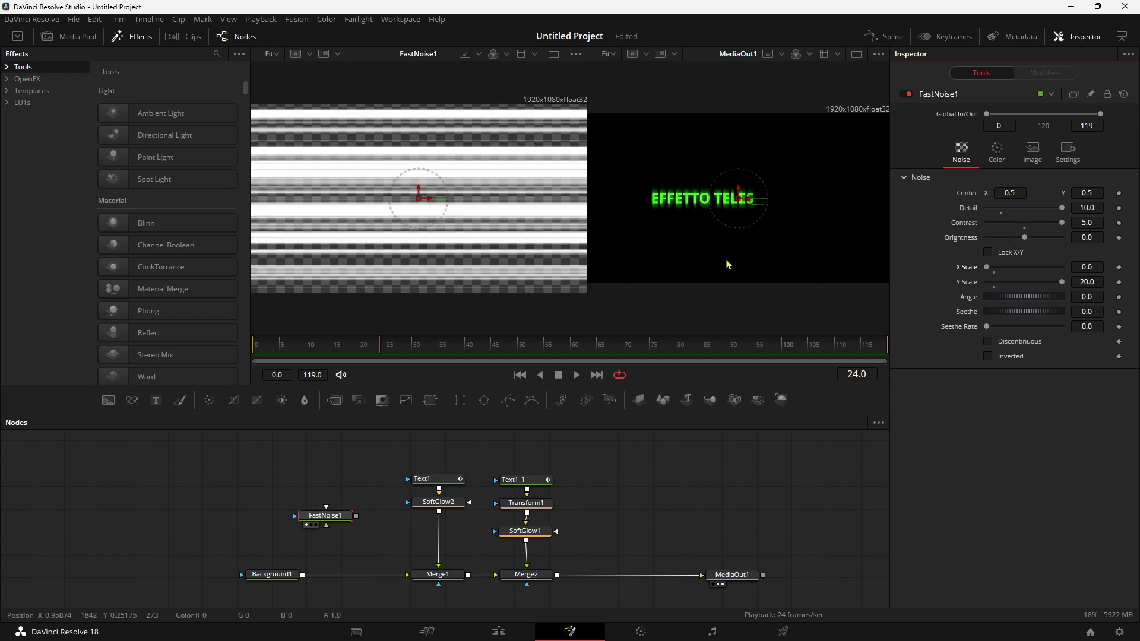
Step: Set noise Color 1 to opaque green and Color 2 to black; move Text1's nodes up
left_click(1004, 163)
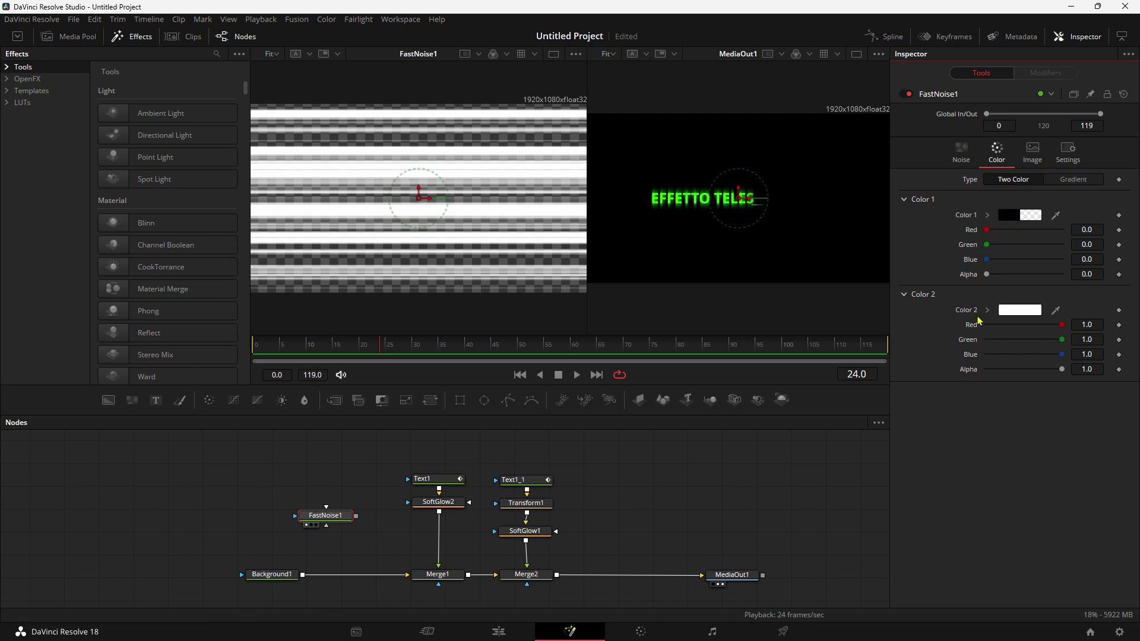
double_click(986, 275)
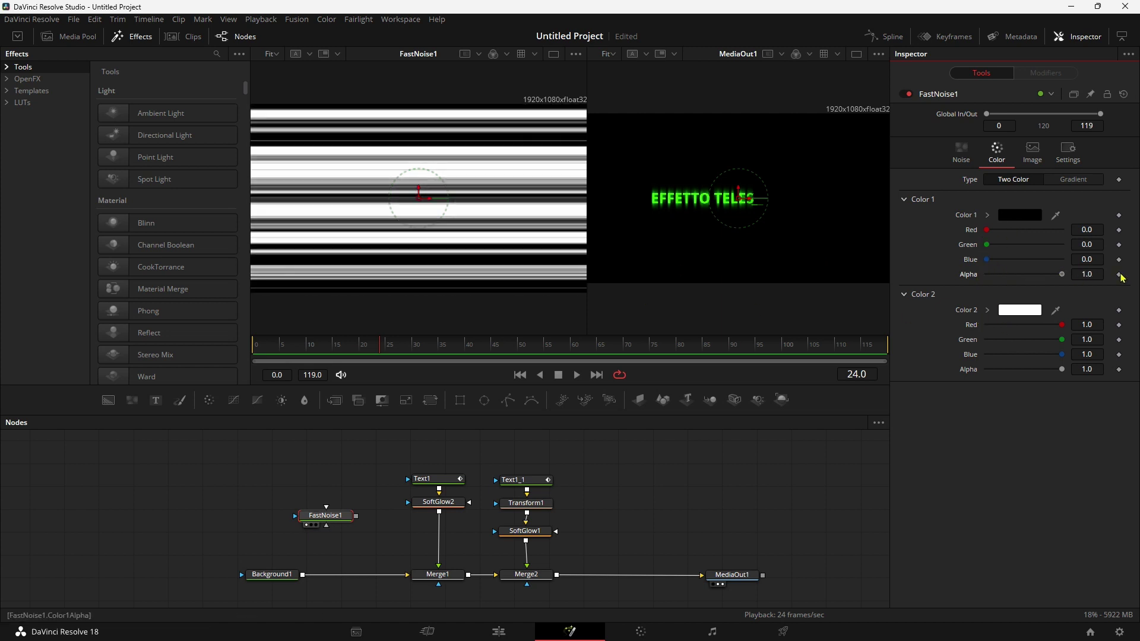
left_click_drag(987, 245, 1126, 248)
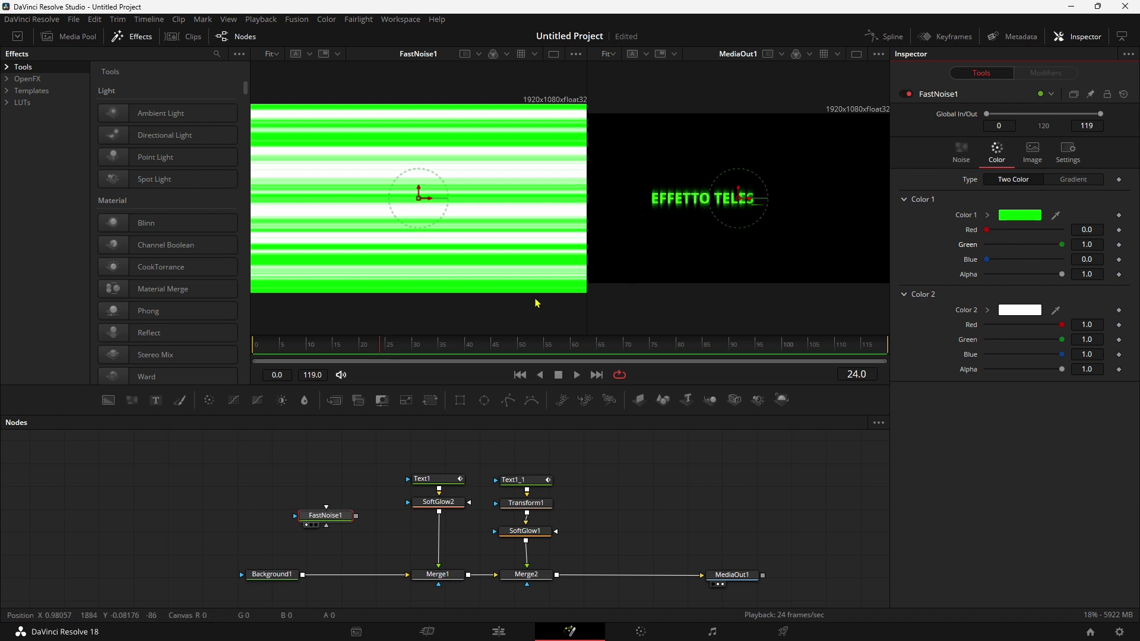
left_click(1014, 312)
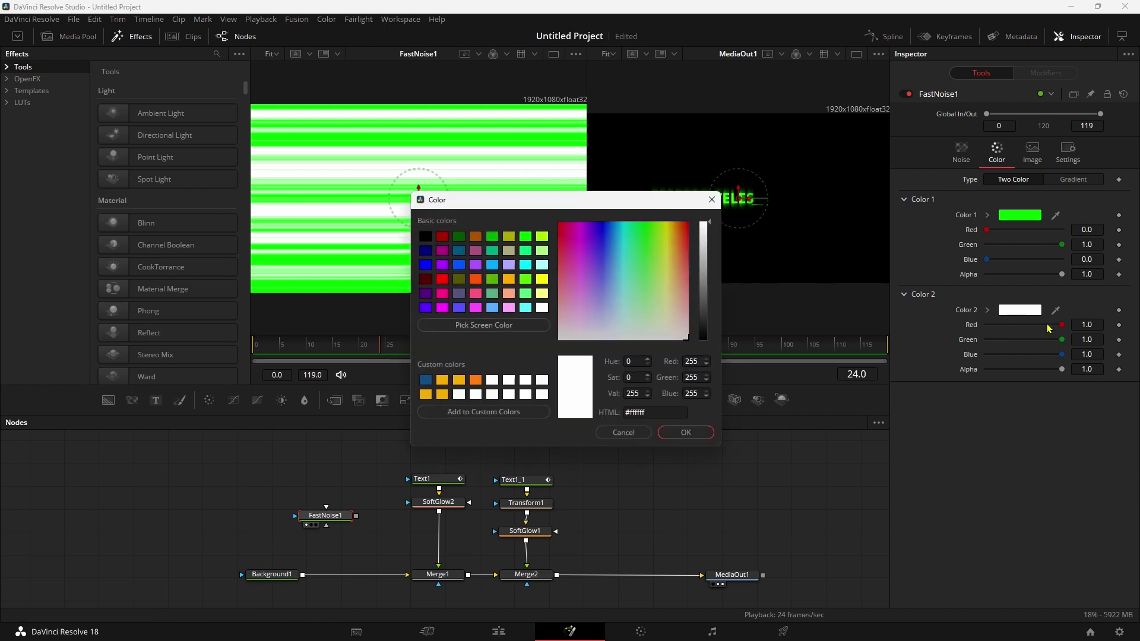
left_click(702, 336)
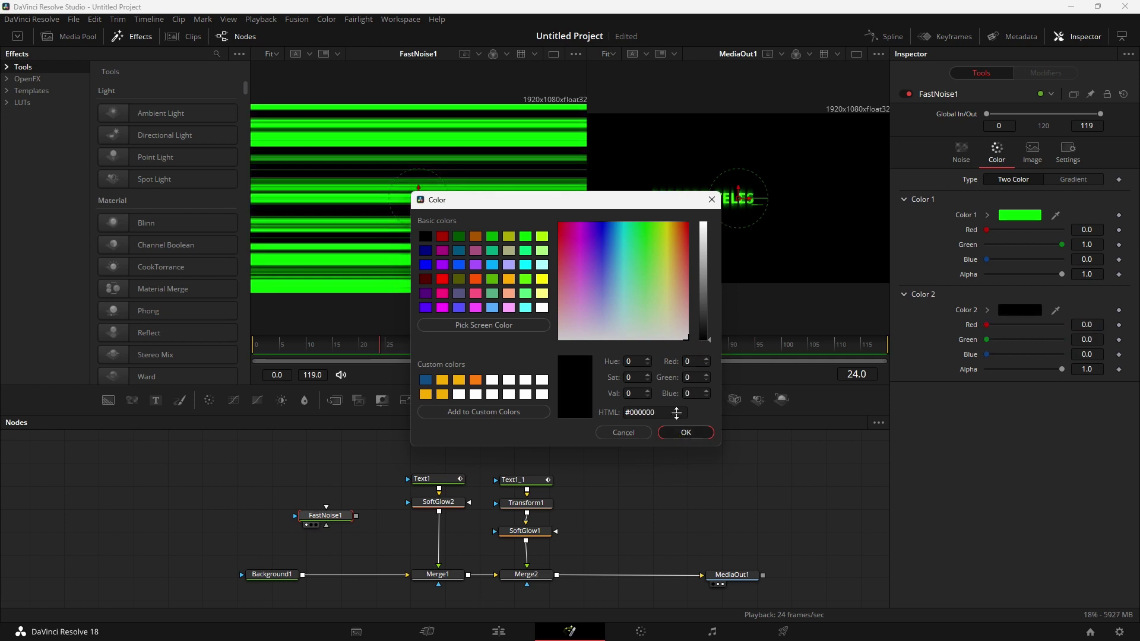
left_click(684, 432)
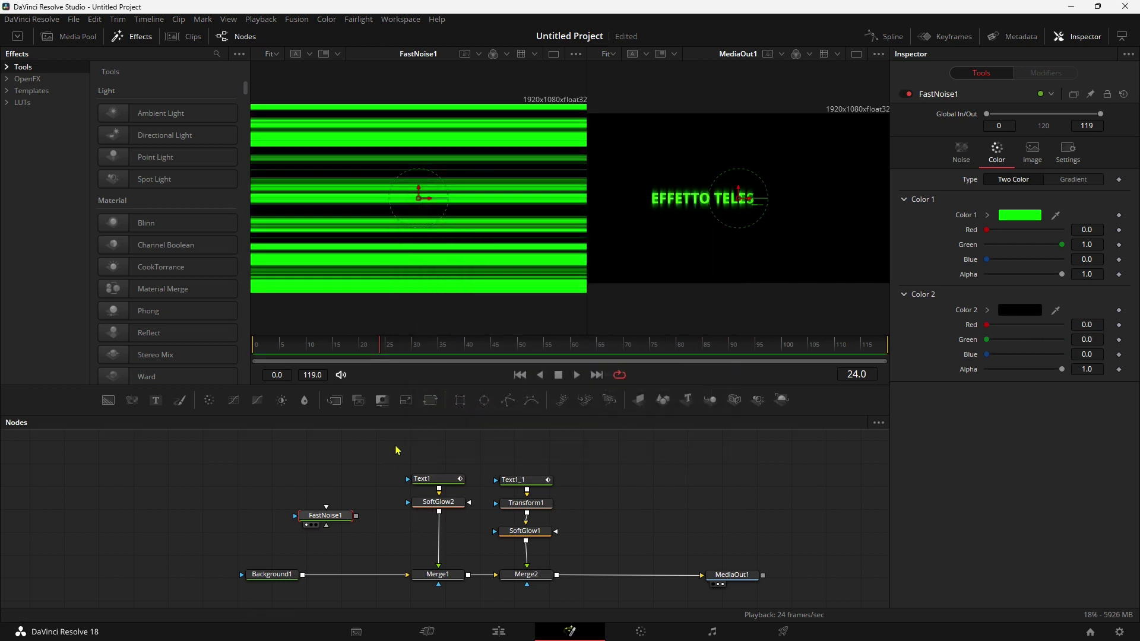
mouse_move(395, 445)
left_mouse_down()
mouse_move(466, 520)
mouse_move(450, 487)
left_mouse_up()
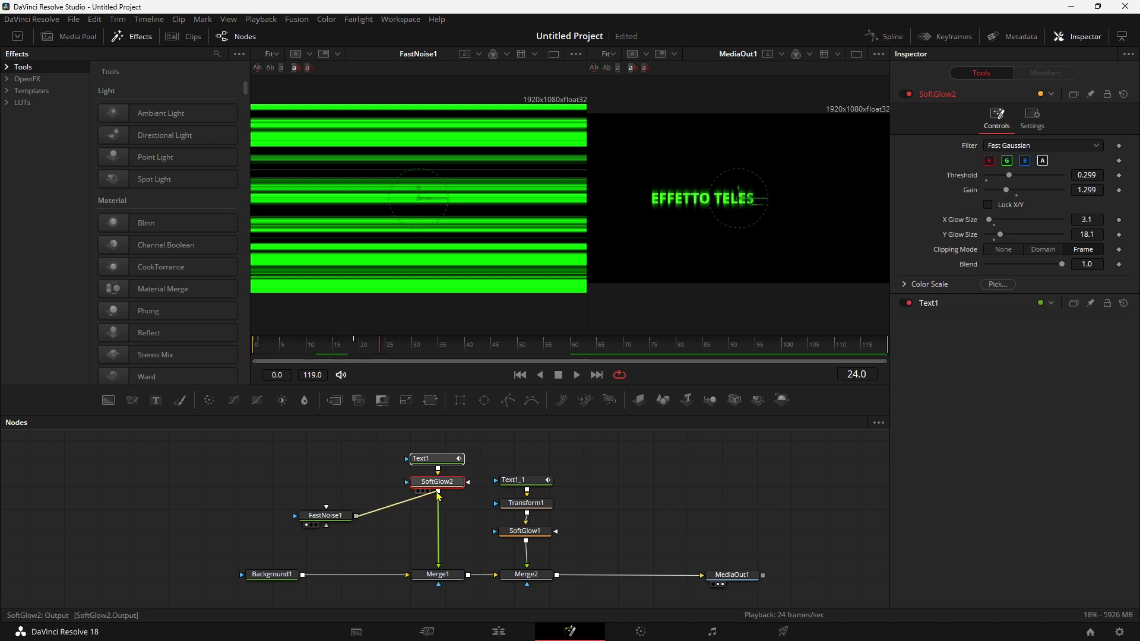
Step: Merge the noise with the glowing Text1 using a masking operator and play it back
left_click_drag(356, 518, 439, 494)
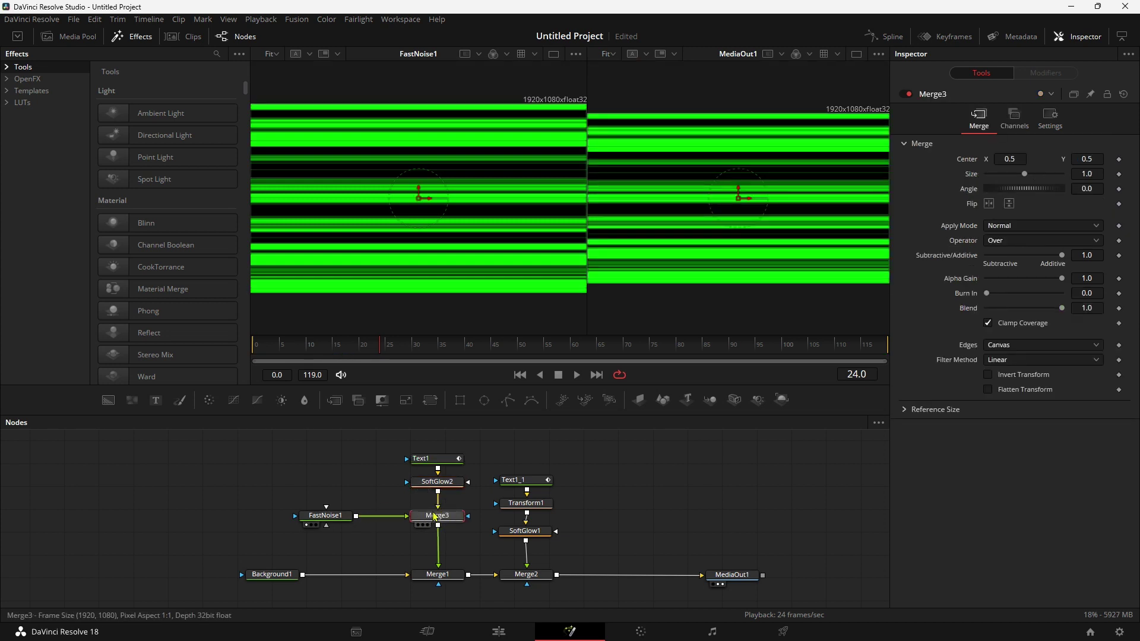
left_click(1022, 242)
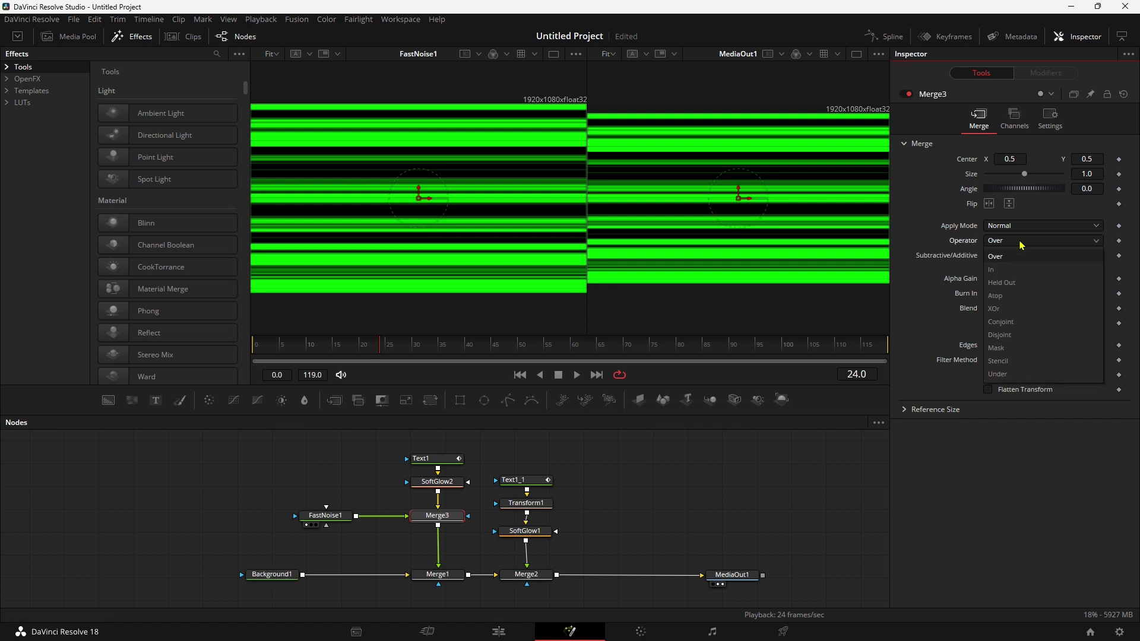
left_click(1006, 271)
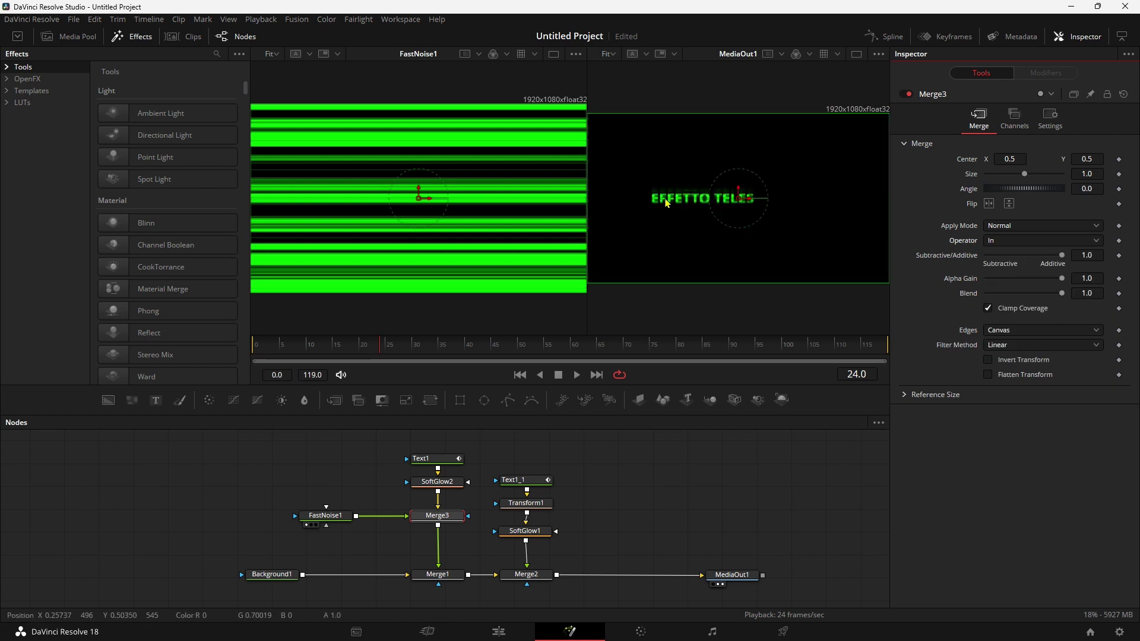
key("space")
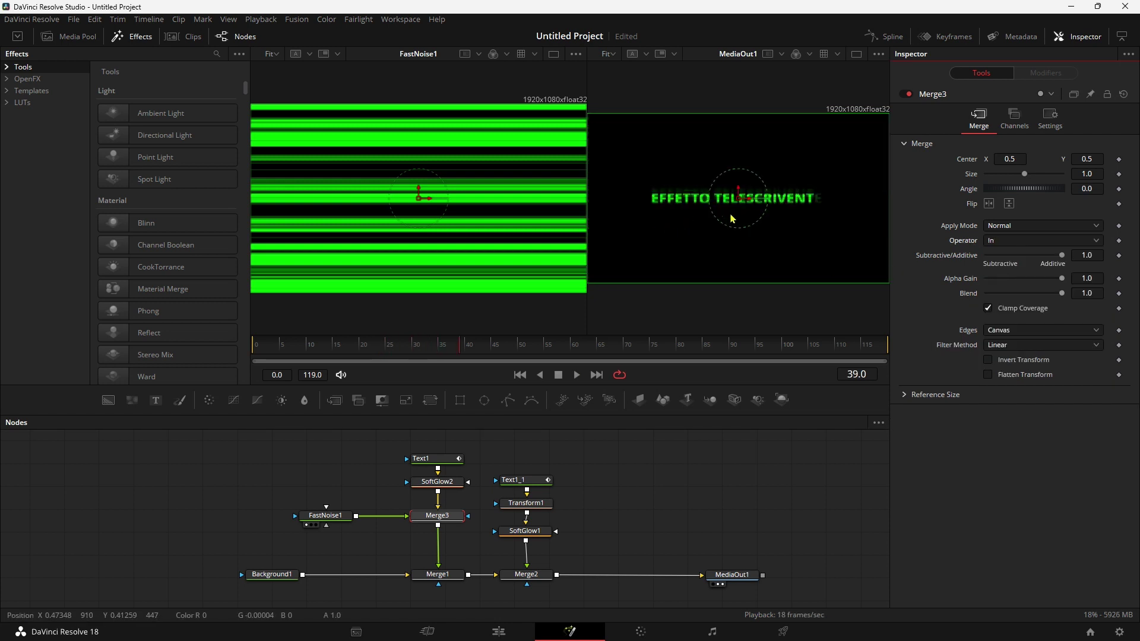
Step: Set FastNoise1's Seethe to 0.449 and preview the animated noise
left_click(326, 520)
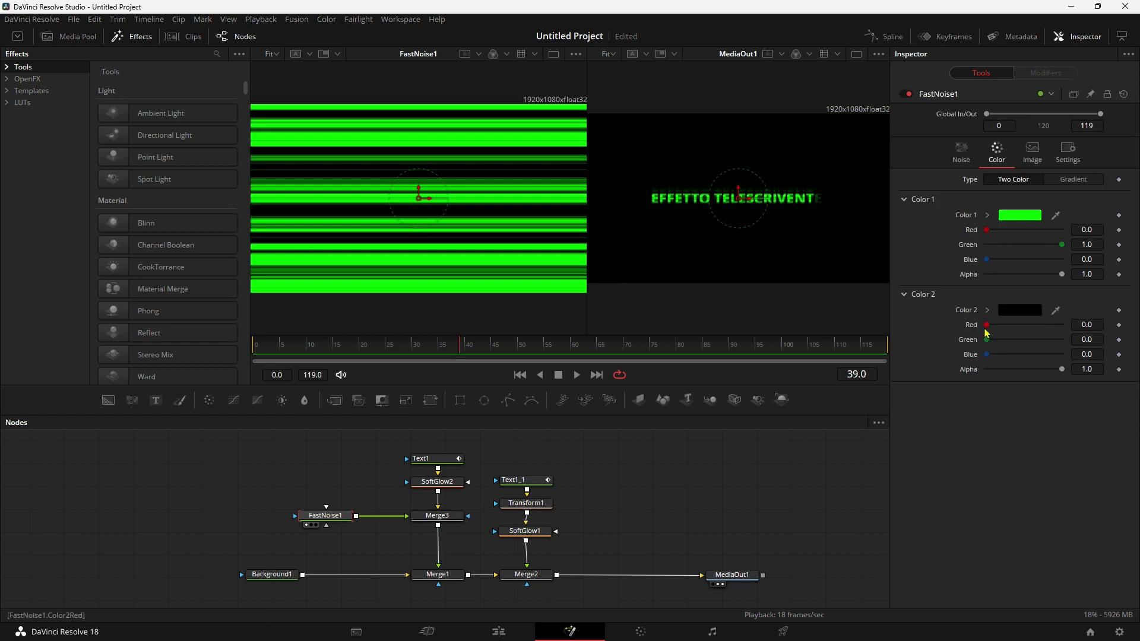
left_click(962, 152)
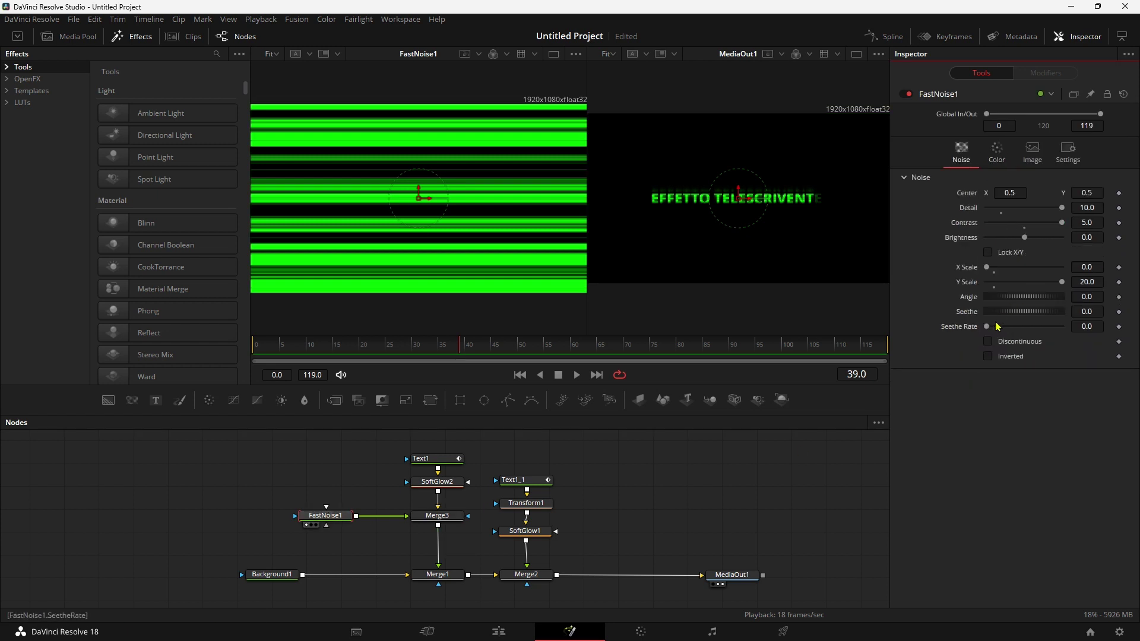
mouse_move(1000, 312)
left_mouse_down()
mouse_move(1035, 316)
mouse_move(1009, 327)
left_mouse_up()
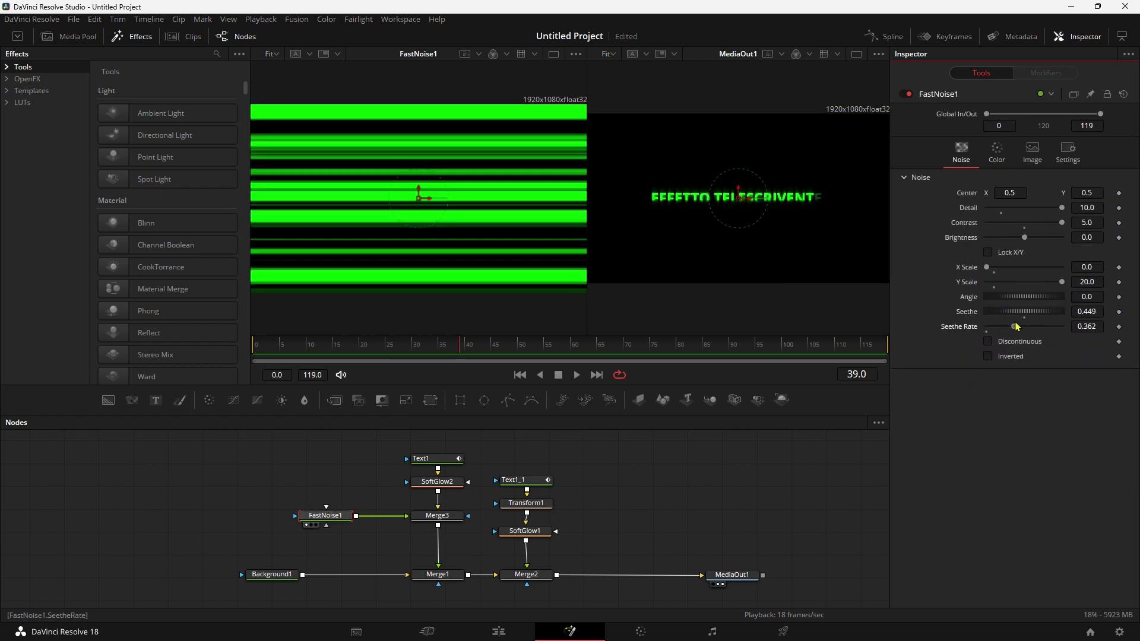
key("space")
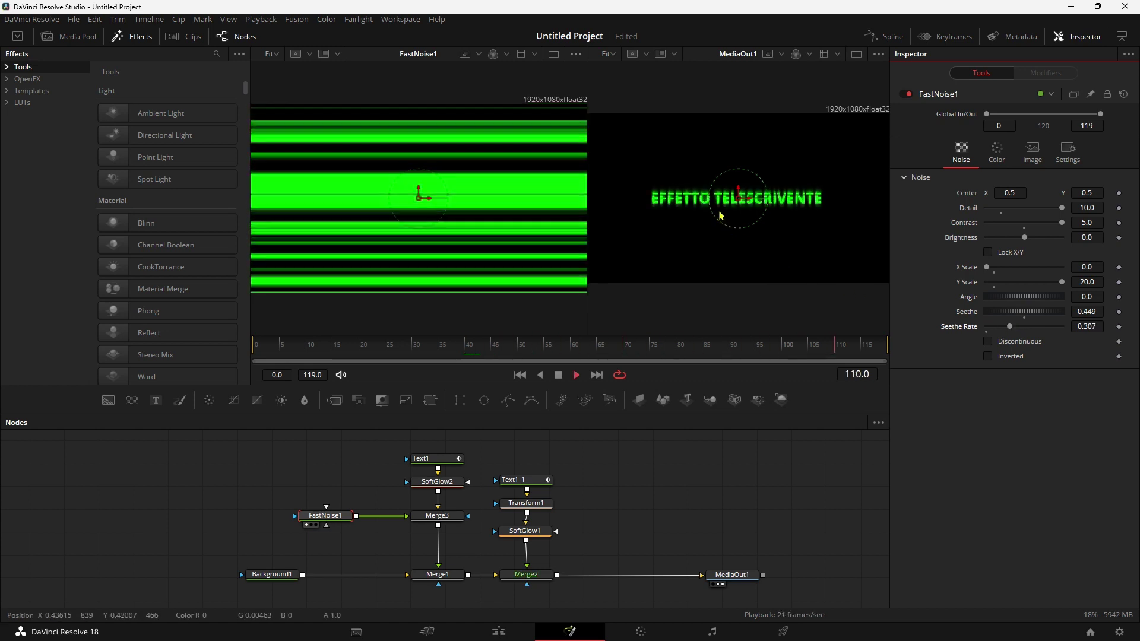
key("space")
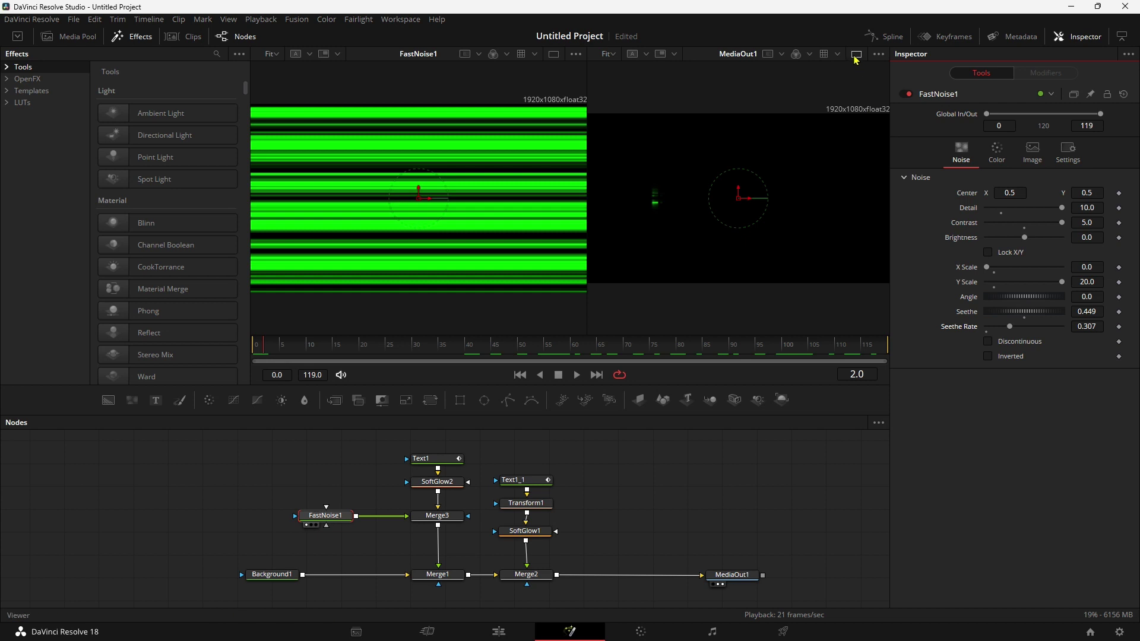
Step: Check the flicker in the single output viewer and return to the Edit page
left_click(856, 54)
key("space")
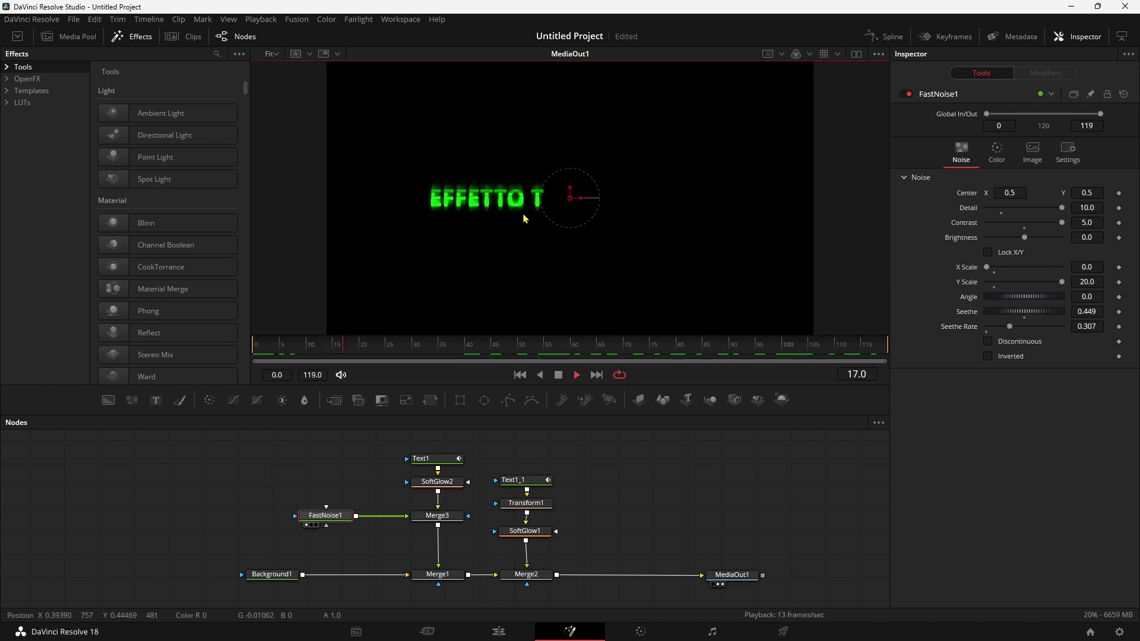
key("space")
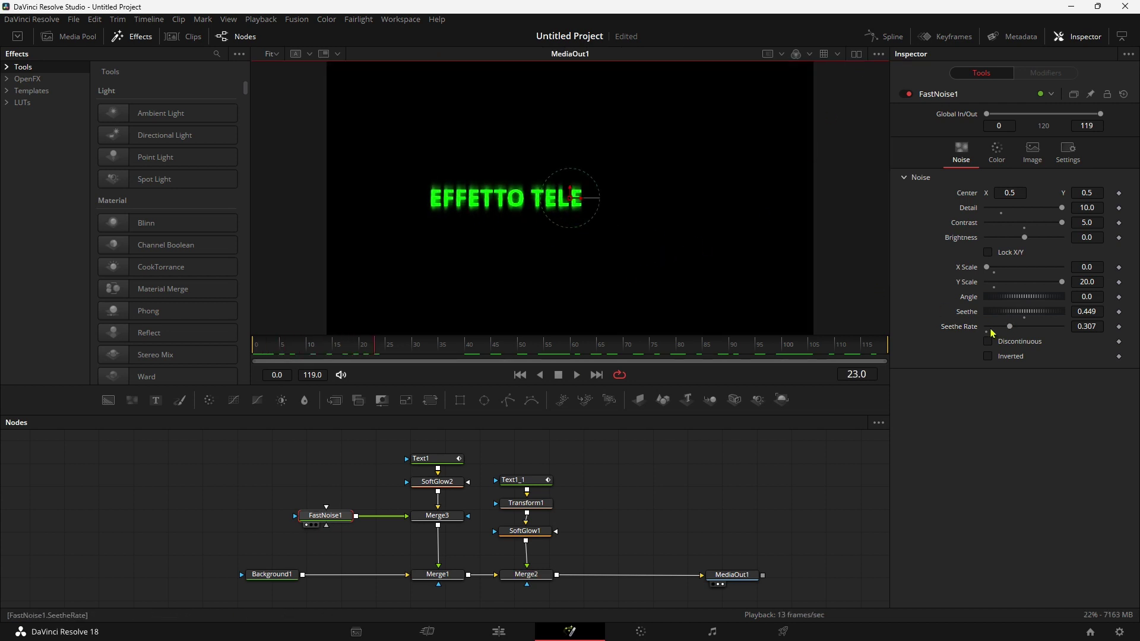
scroll(1003, 328, "down", 2)
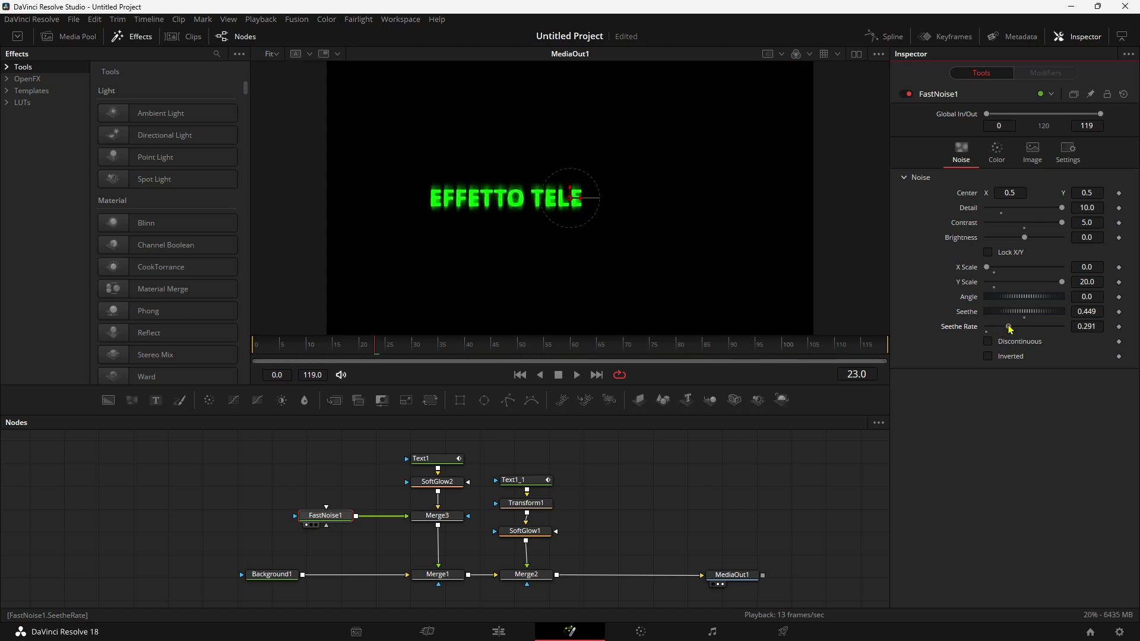
left_click(501, 631)
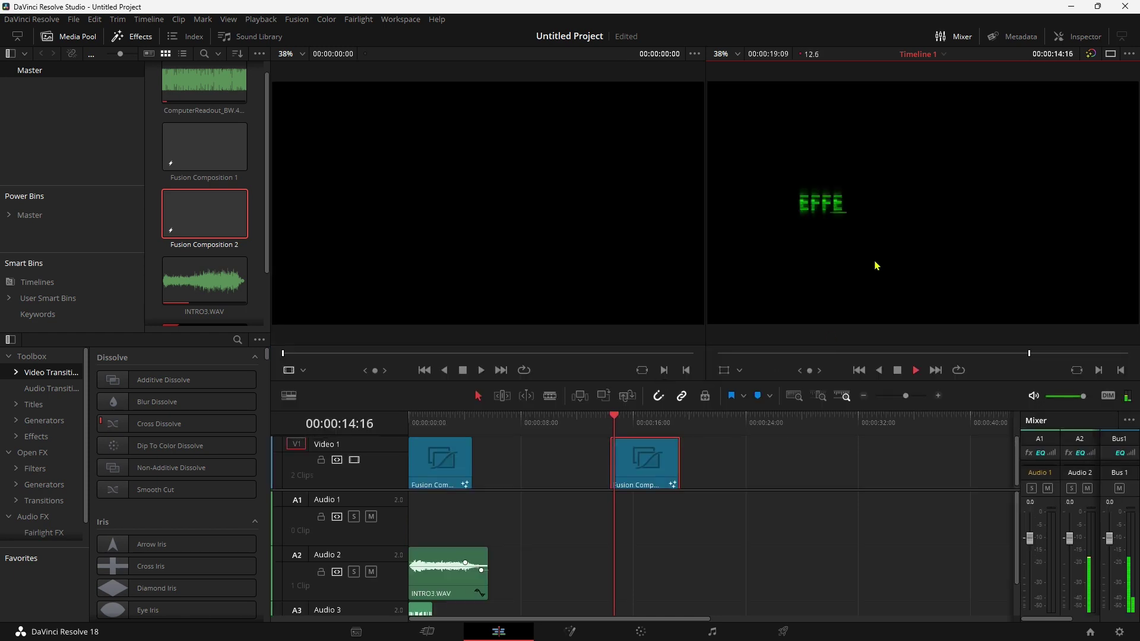
Step: Set Playback Render Cache to User and play Fusion Composition 2's title from its start
left_click(640, 419)
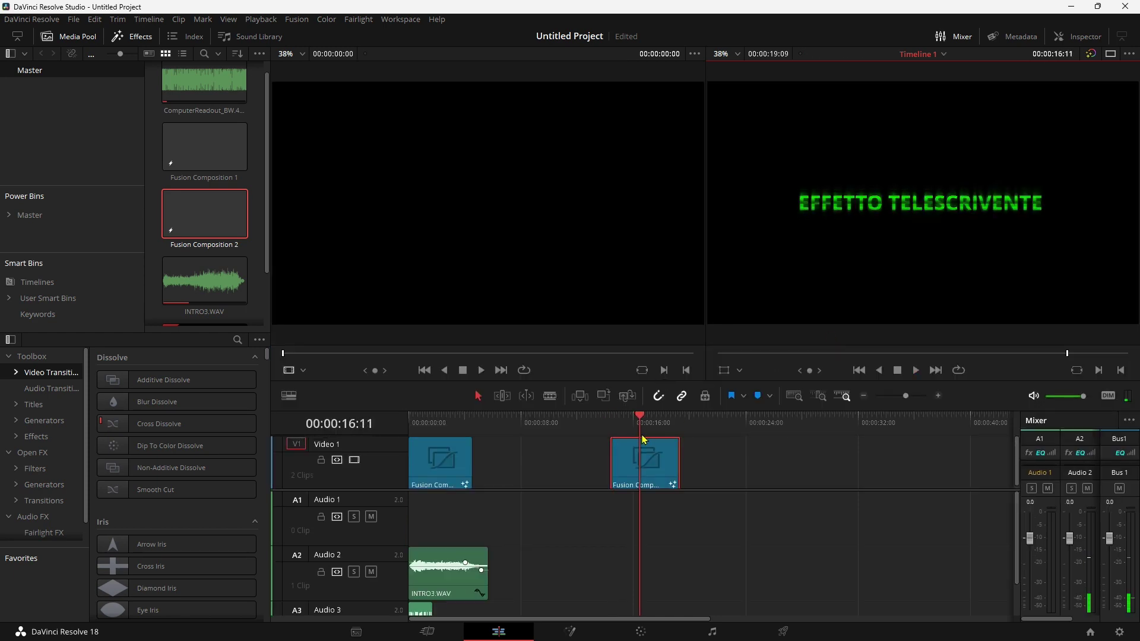
left_click(261, 19)
mouse_move(297, 77)
left_click(476, 90)
key("Up")
key("space")
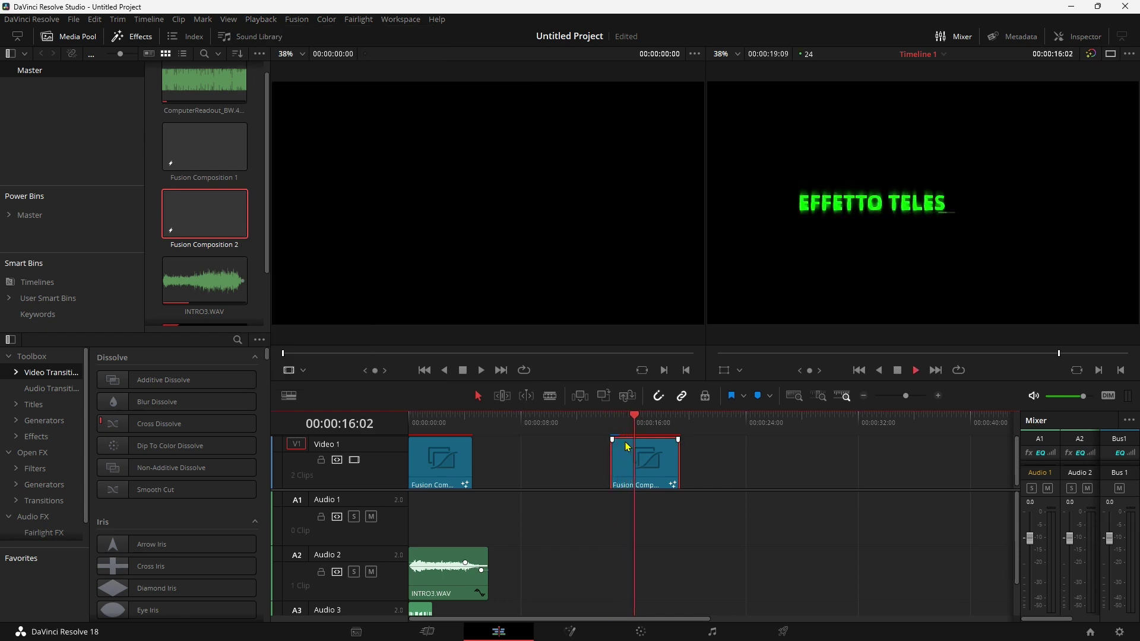
key("space")
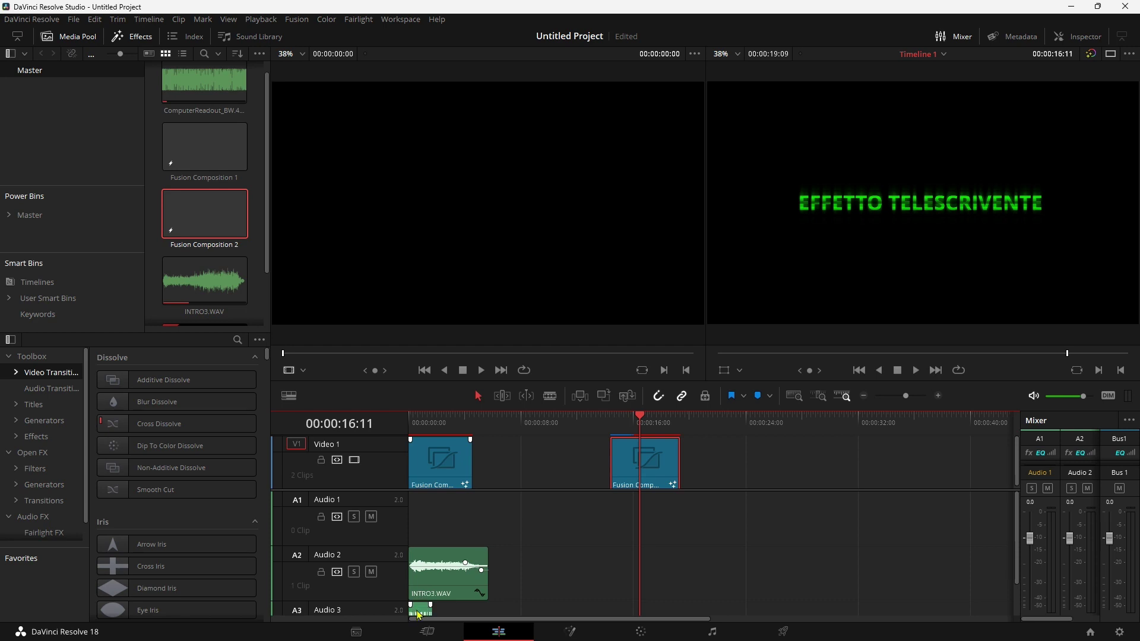
Step: Move the ComputerReadout sound effect onto Audio 1 under the title and shorten its end
mouse_move(418, 614)
left_mouse_down()
mouse_move(622, 515)
mouse_move(655, 521)
left_mouse_up()
left_click(615, 425)
key("space")
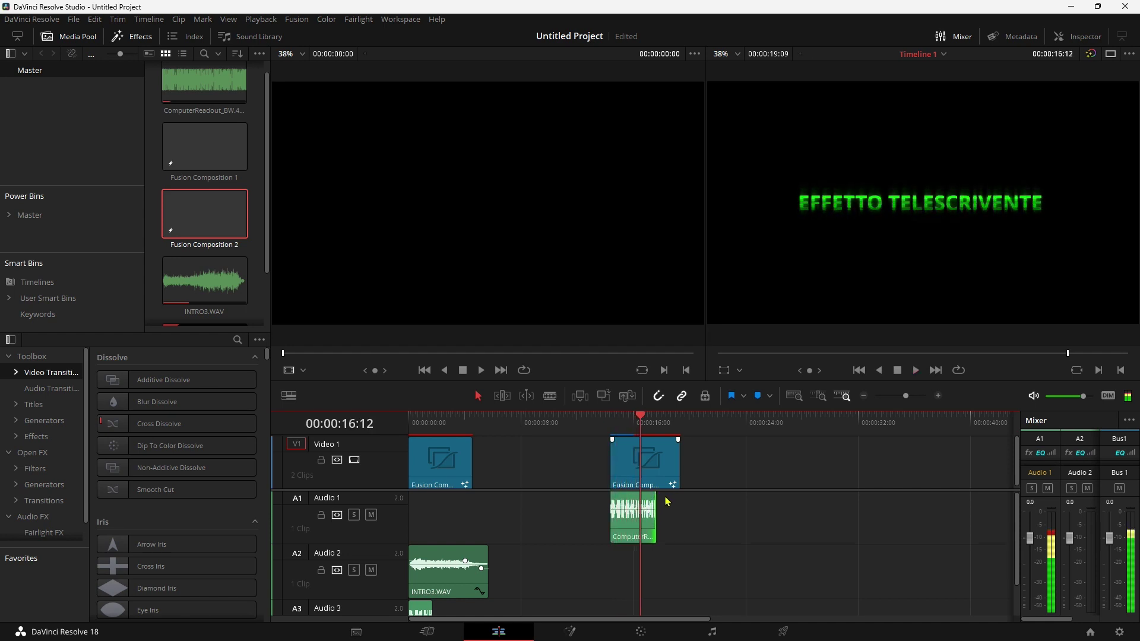
left_click_drag(655, 509, 637, 510)
left_click(615, 425)
scroll(618, 425, "up", 3)
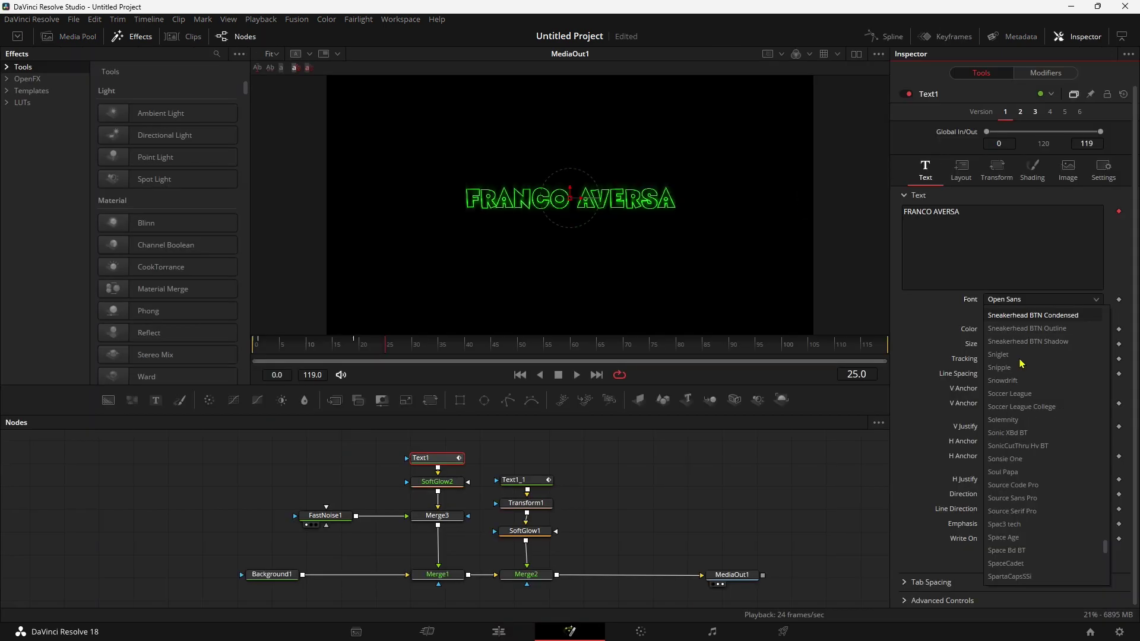
Step: Change the Text1 title font to SF Pixelate, then replay the animation from frame 0
scroll(1021, 364, "up", 3)
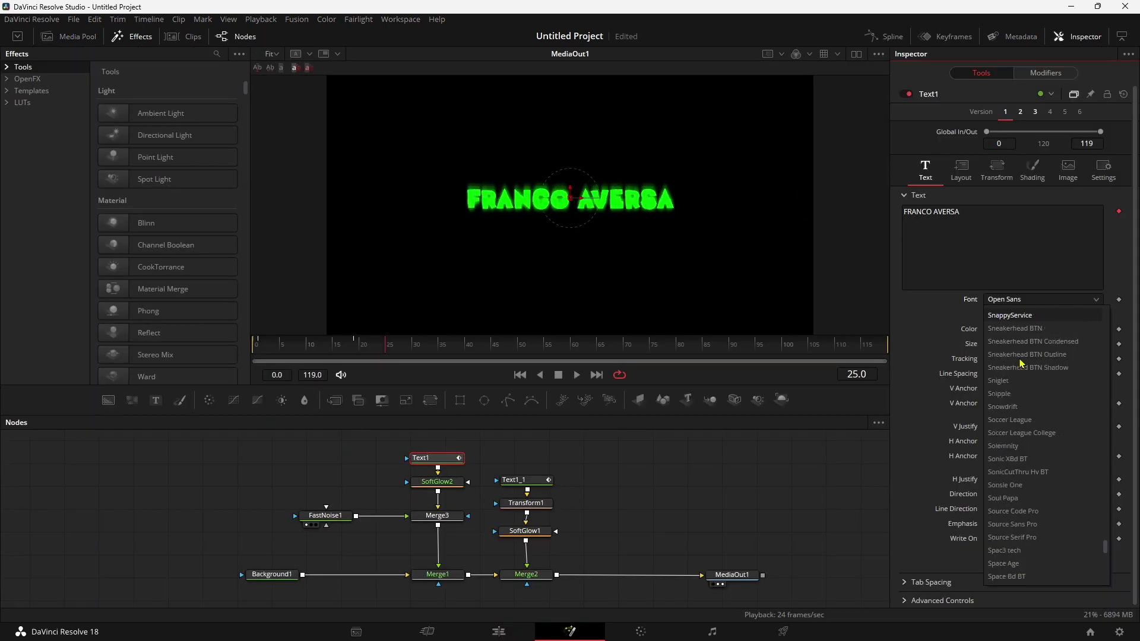
scroll(1021, 363, "up", 3)
scroll(1022, 363, "up", 1)
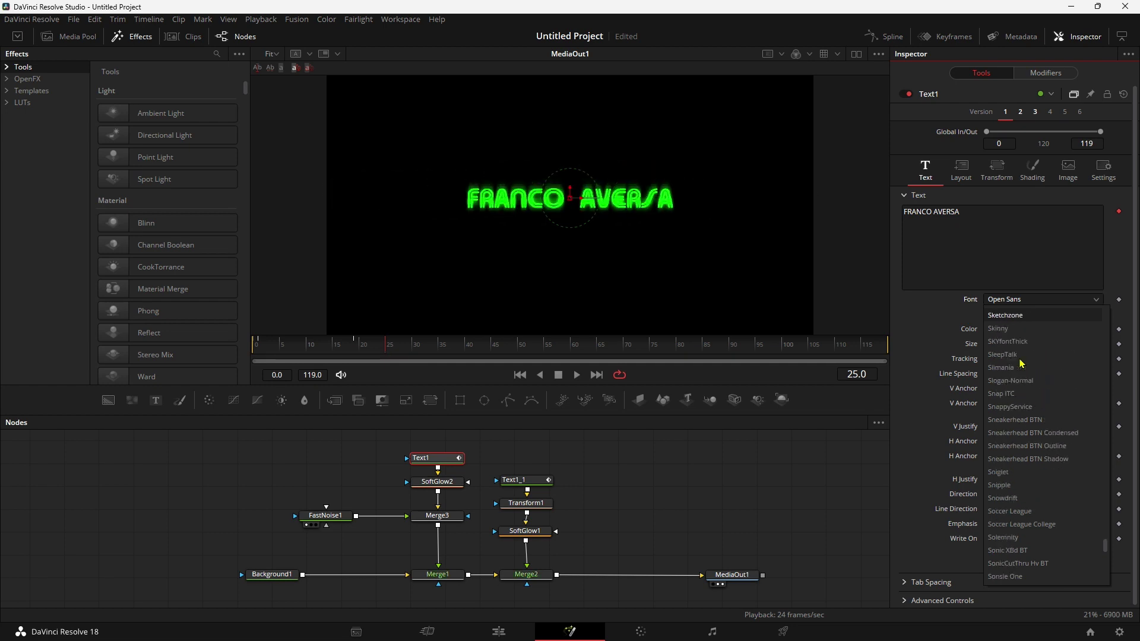
scroll(1022, 363, "up", 1)
scroll(1021, 363, "up", 1)
scroll(1021, 363, "up", 1)
scroll(1021, 363, "up", 1)
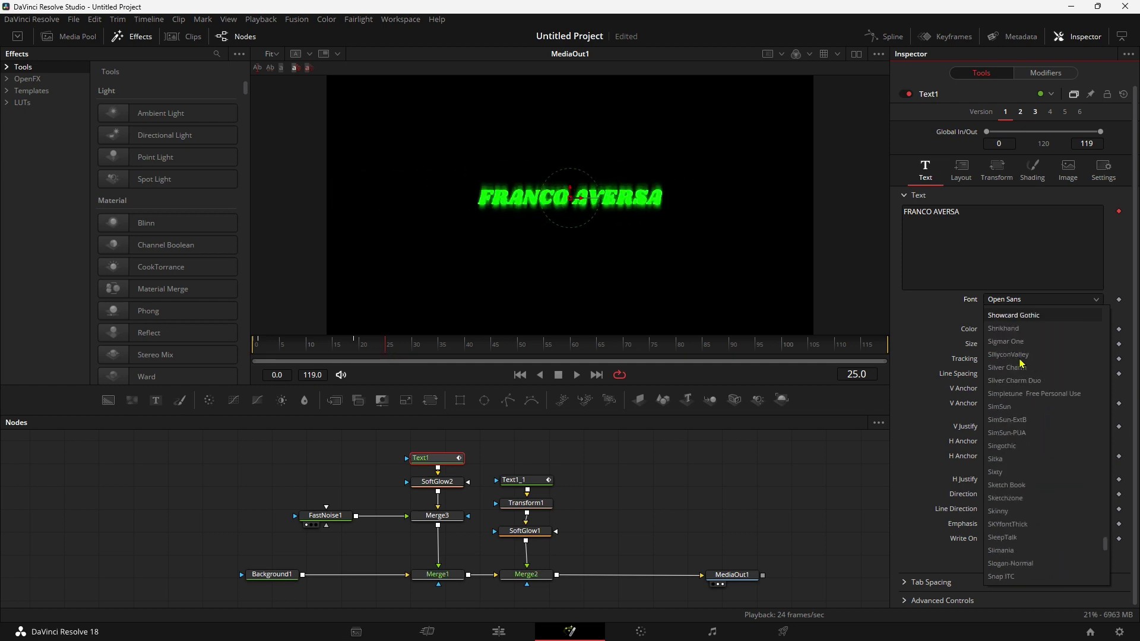
scroll(1021, 364, "up", 1)
scroll(1022, 363, "up", 1)
scroll(1021, 363, "up", 1)
scroll(1021, 363, "up", 2)
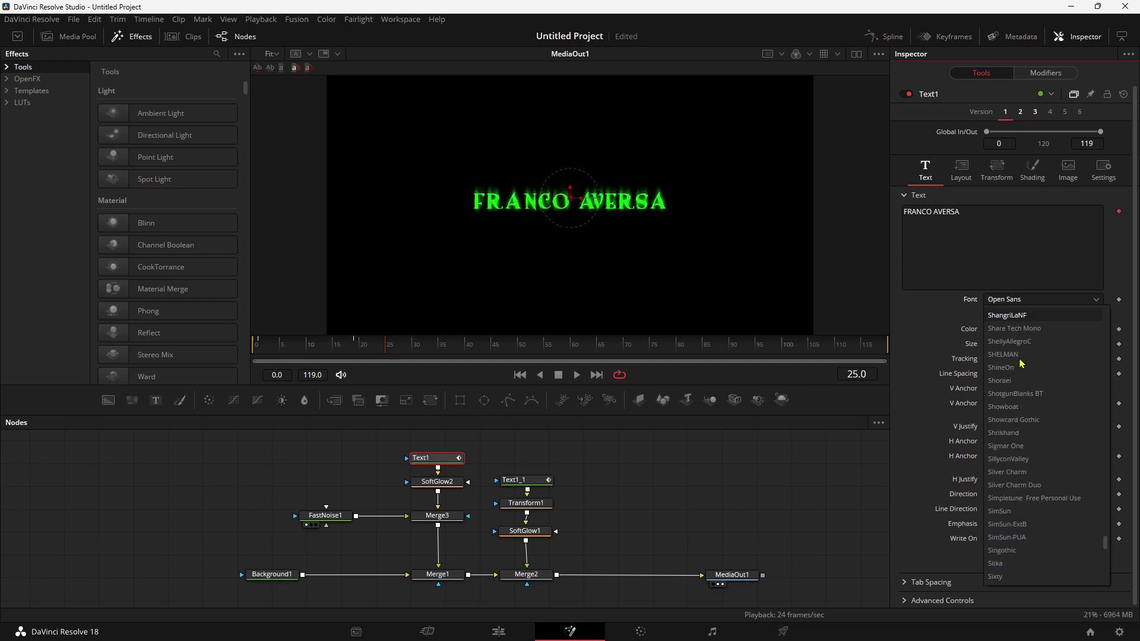
scroll(1022, 363, "up", 2)
left_click(1021, 363)
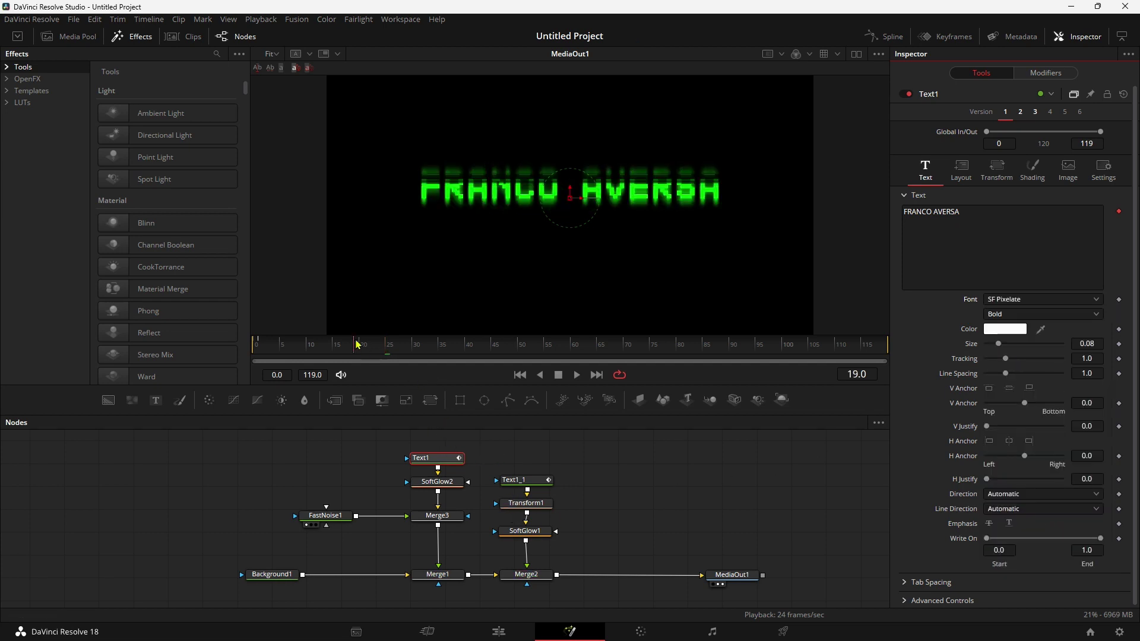
left_click_drag(358, 344, 258, 353)
key("space")
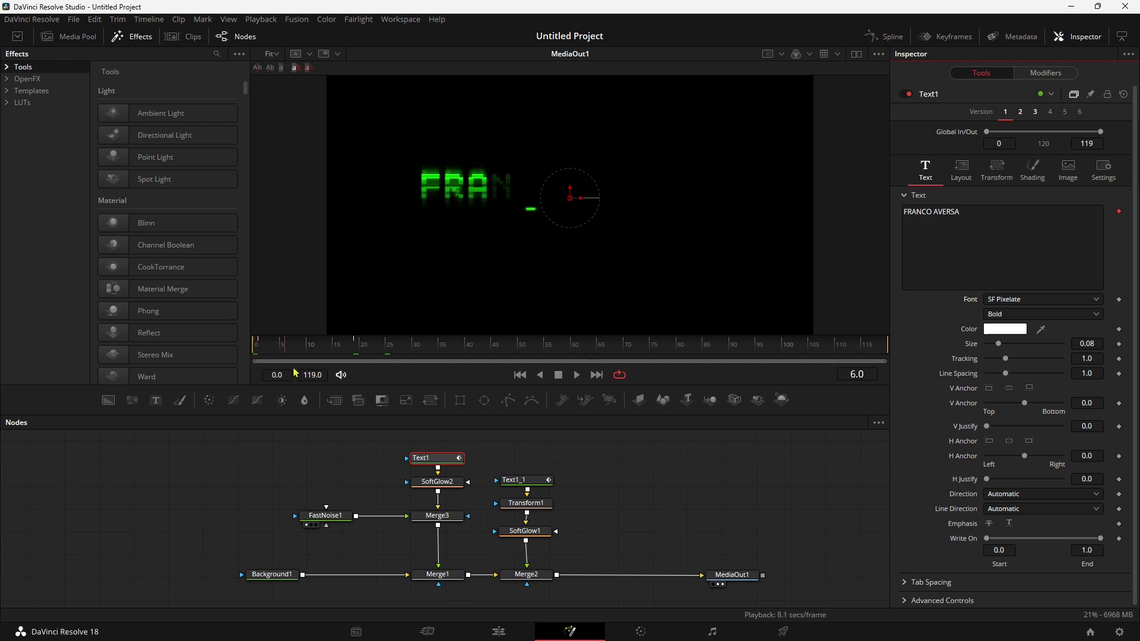
Step: Set Text1_1 cursor size to 0.0969 and Transform1 to centre 0.538/0.49, aspect 0.677, then play back
left_click(514, 479)
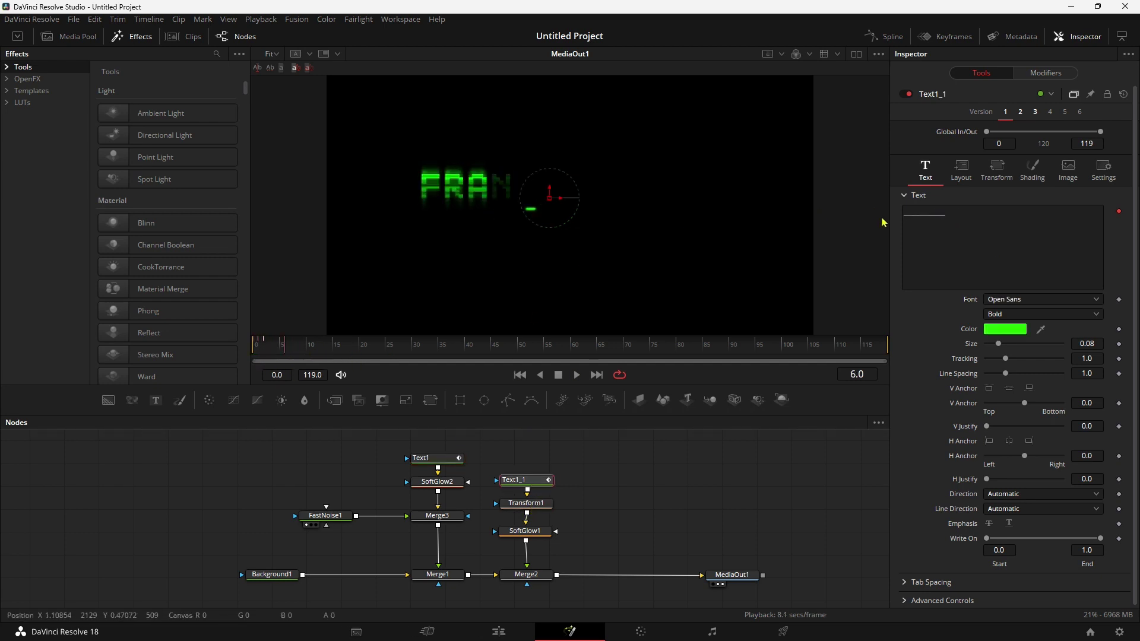
left_click(1074, 345)
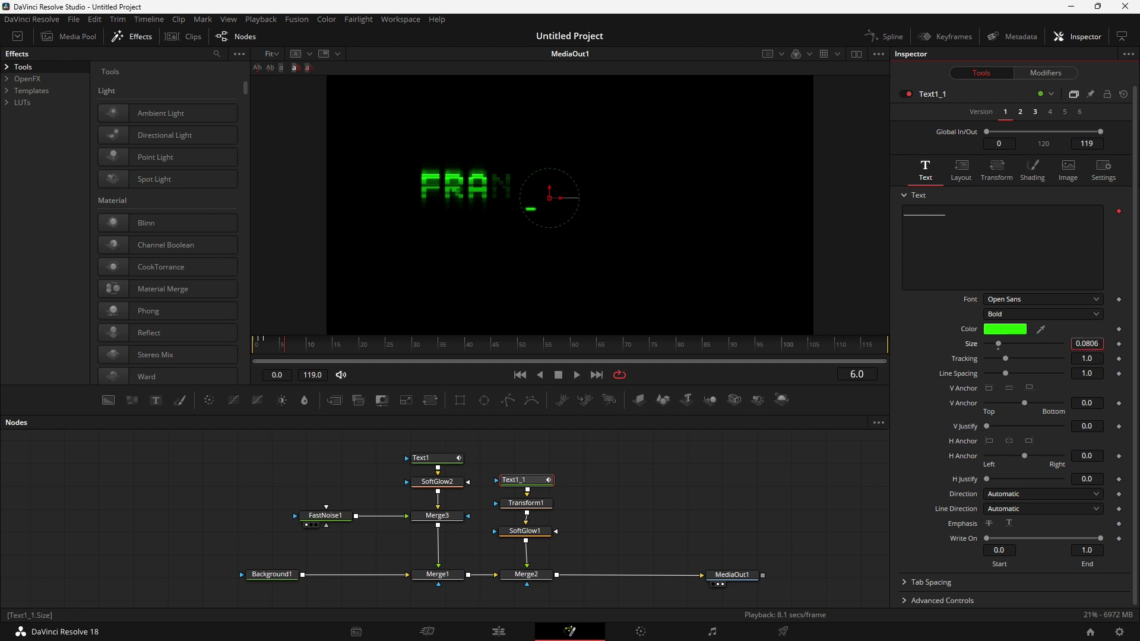
left_click_drag(283, 345, 243, 343)
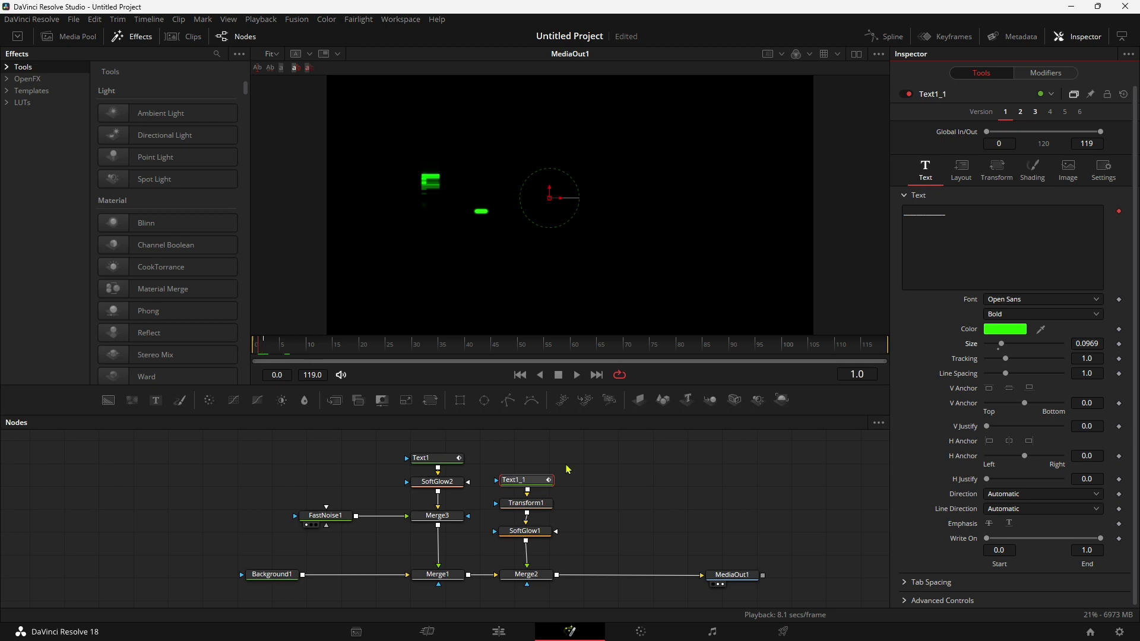
left_click(531, 509)
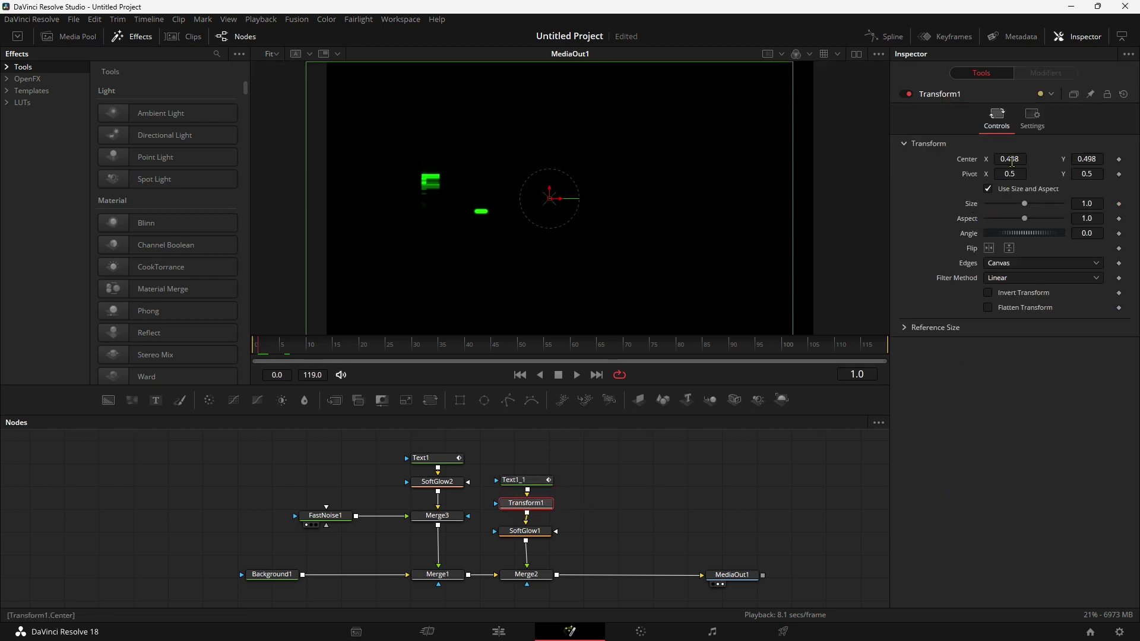
key("space")
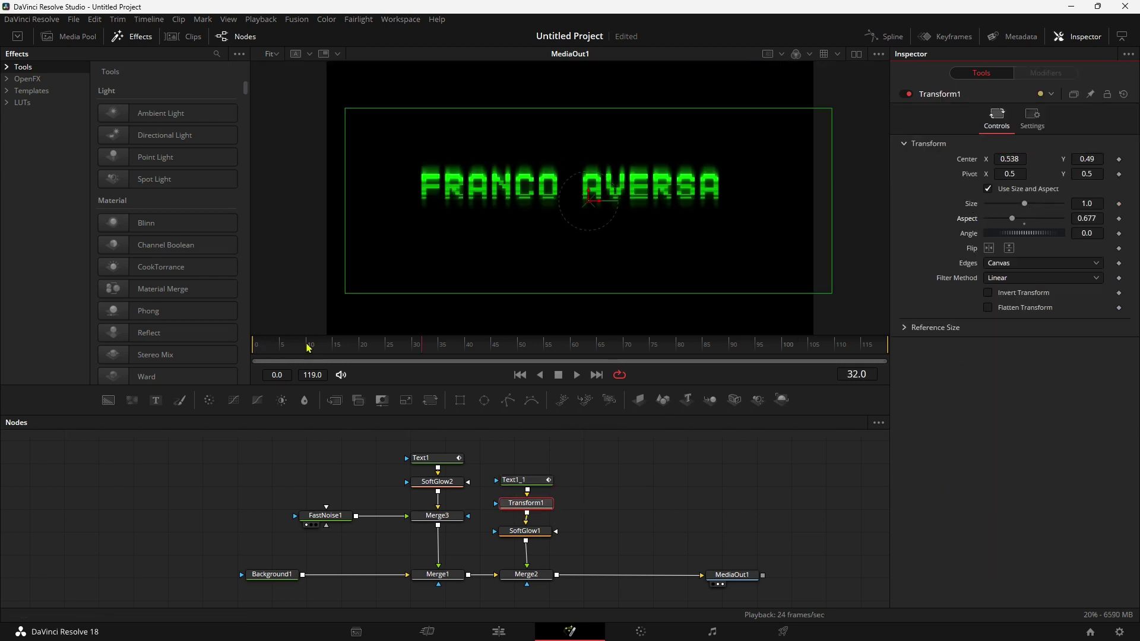